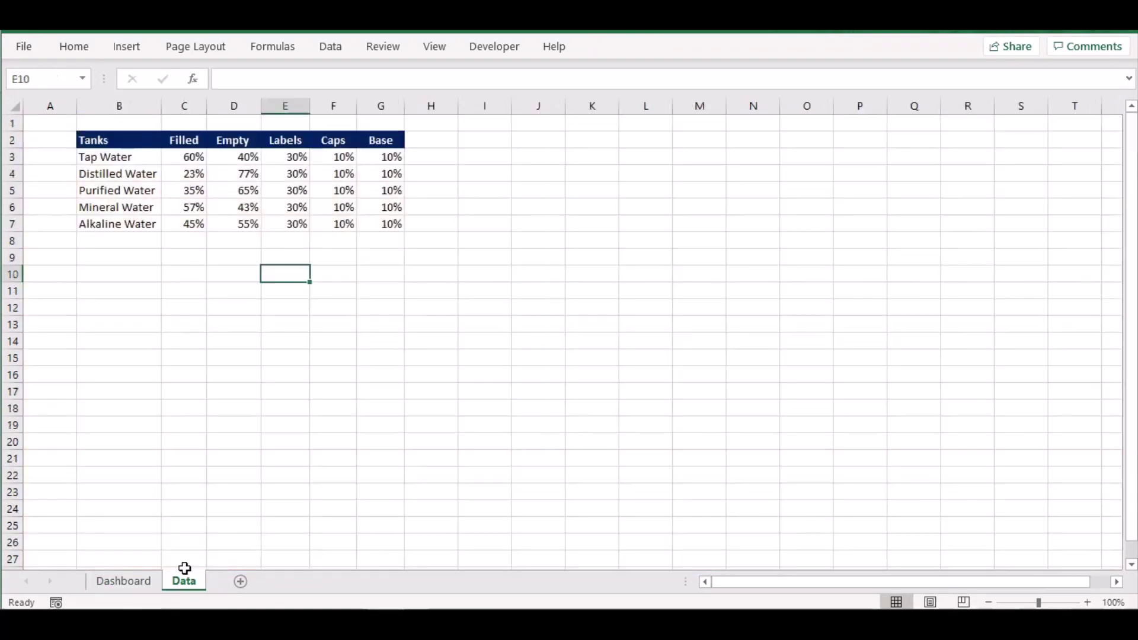
pyautogui.click(214, 344)
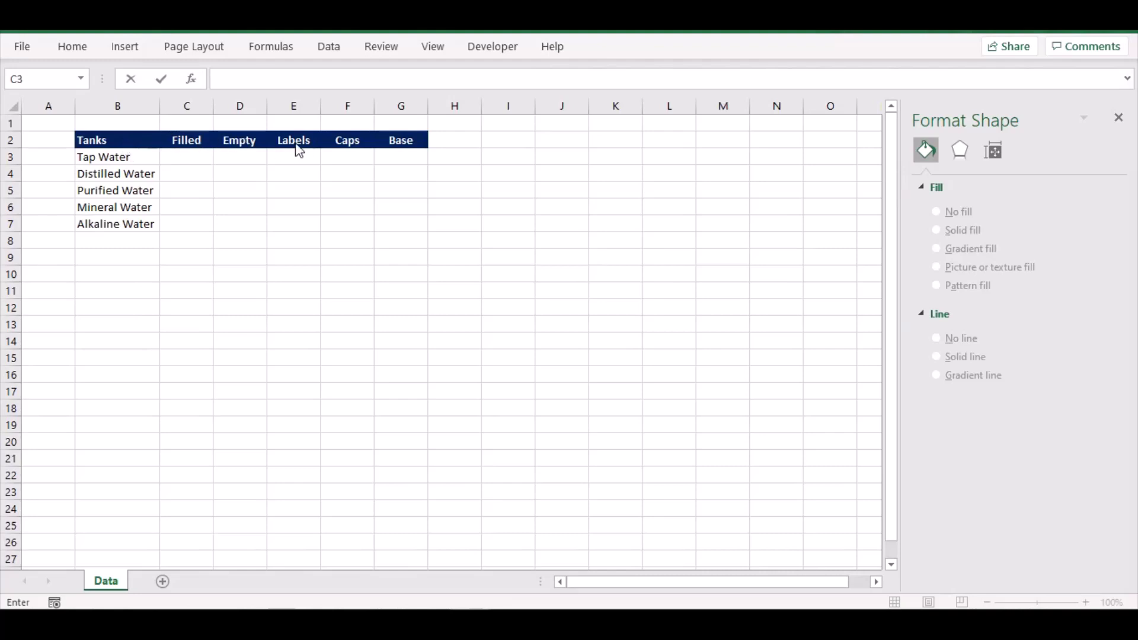
# - Enter the Filled values 6000% for Tap Water, 23% Distilled Water, 35% Purified Water, 57% Mineral Water and 45% Alkaline Water
pyautogui.click(200, 158)
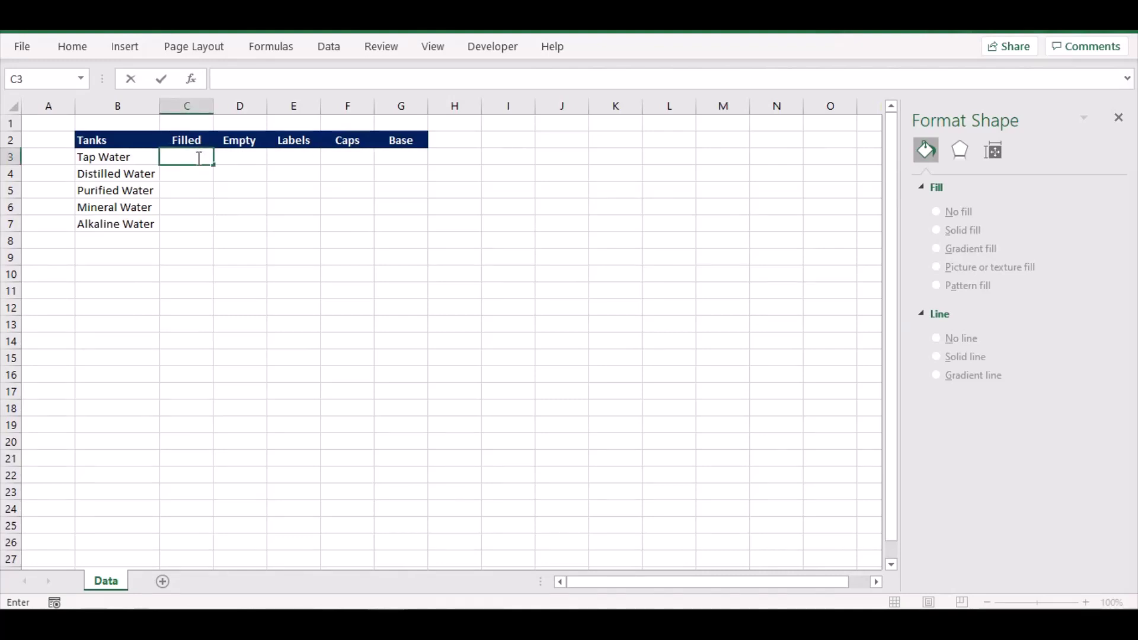
pyautogui.hotkey('ctrl', 'Return')
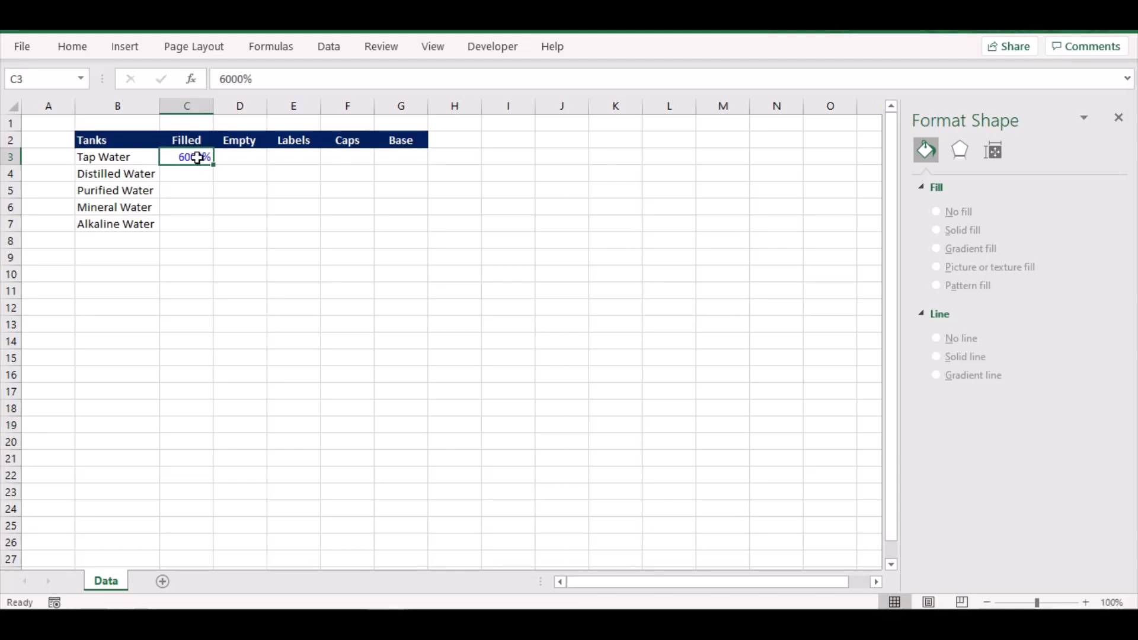
pyautogui.press('Down')
pyautogui.write('23')
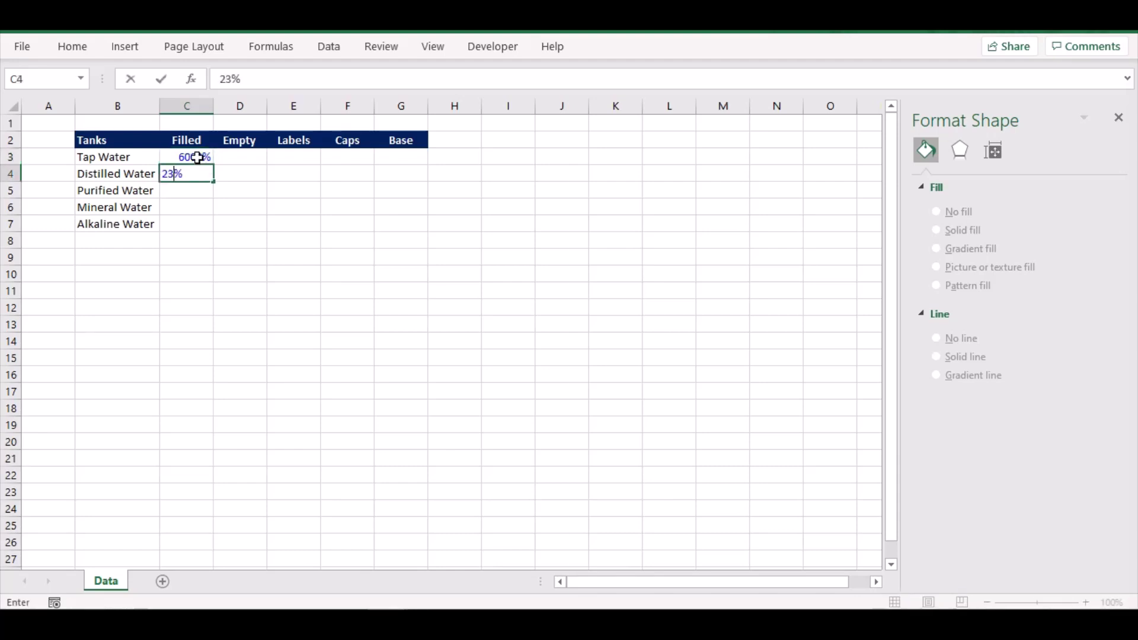
pyautogui.press('Return')
pyautogui.write('35')
pyautogui.press('Return')
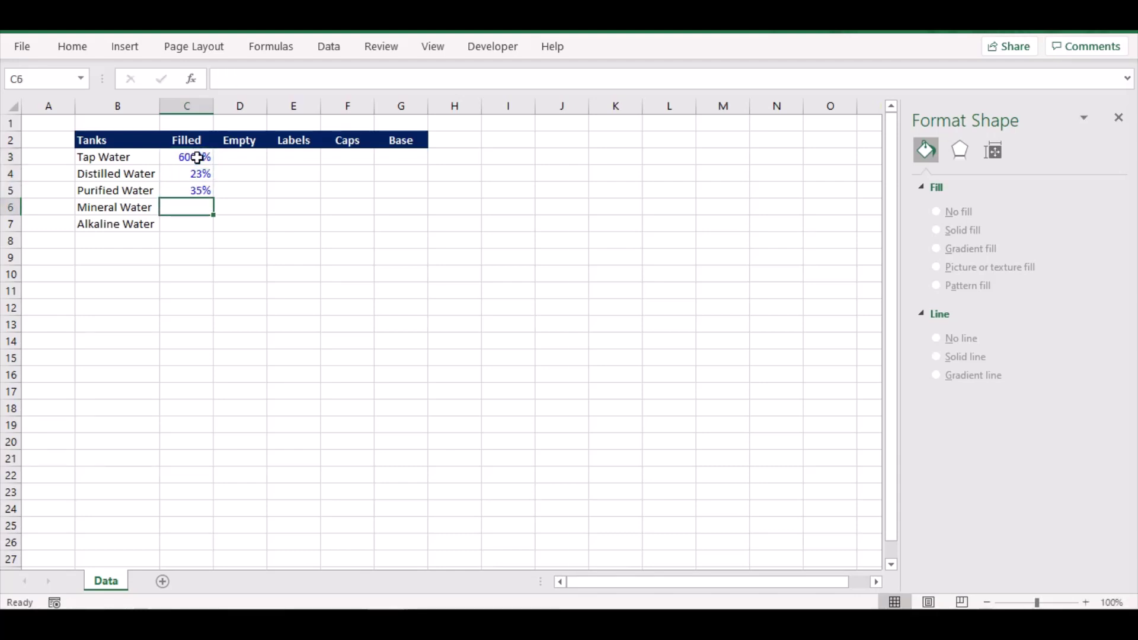
pyautogui.write('57')
pyautogui.press('Return')
pyautogui.write('45')
pyautogui.press('Return')
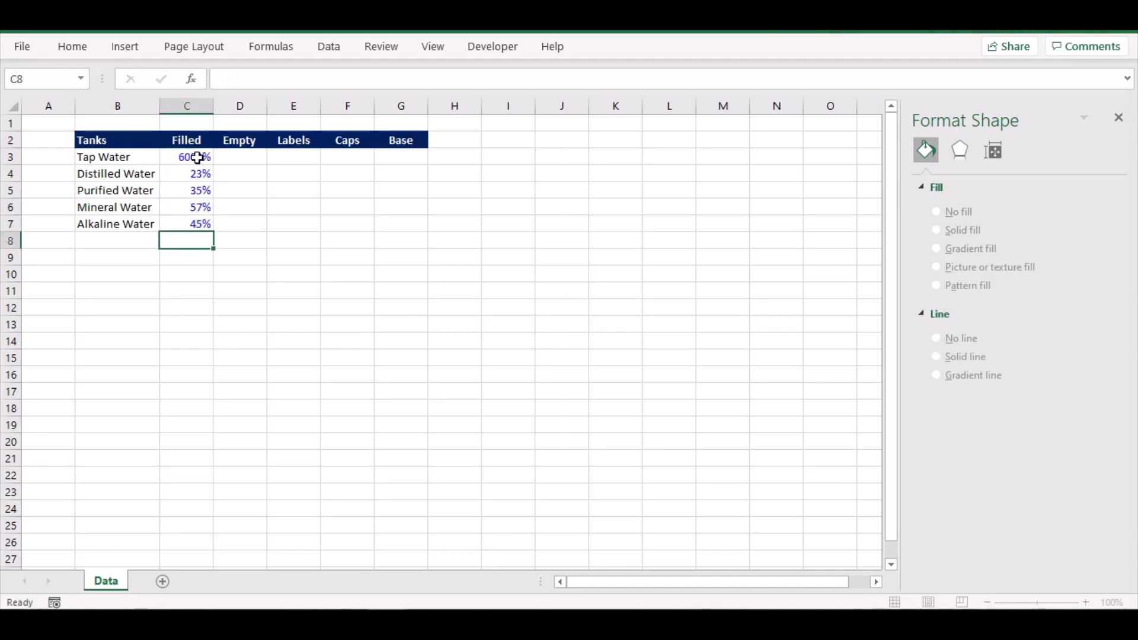
# - Correct Tap Water's Filled value in C3 to 60%
pyautogui.press('Up')
pyautogui.press('Up')
pyautogui.press('Up')
pyautogui.press('Up')
pyautogui.press('Up')
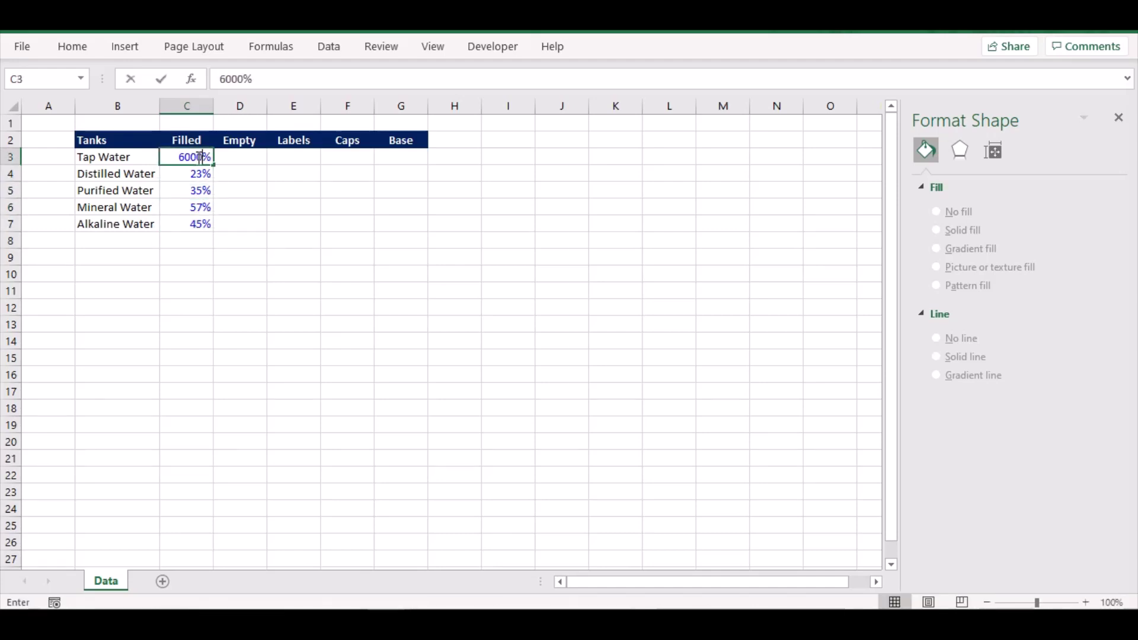
pyautogui.write('60')
pyautogui.press('Tab')
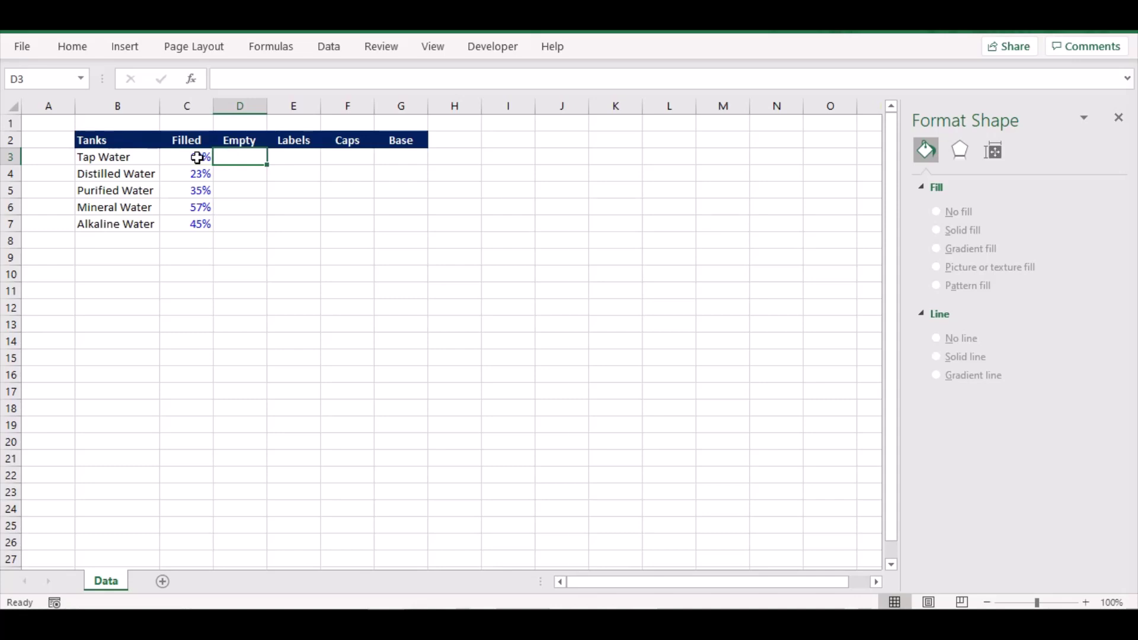
# - Calculate Tap Water's Empty share in D3 as =1-C3 and fill the formula down to D7
pyautogui.write('=')
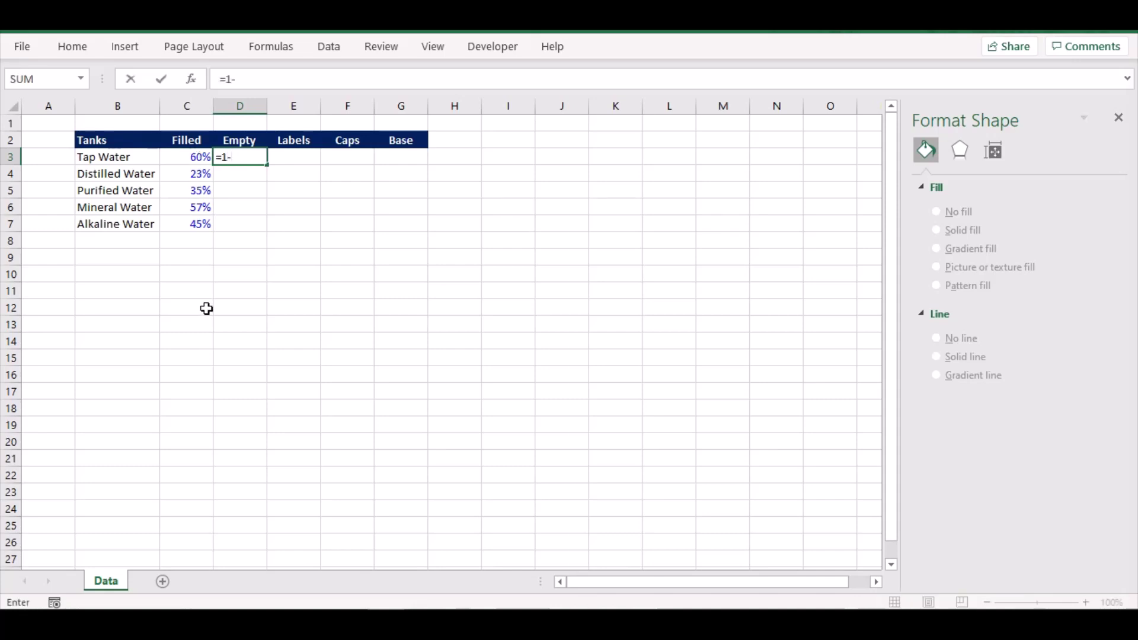
pyautogui.write('1-')
pyautogui.press('Left')
pyautogui.hotkey('ctrl', 'Return')
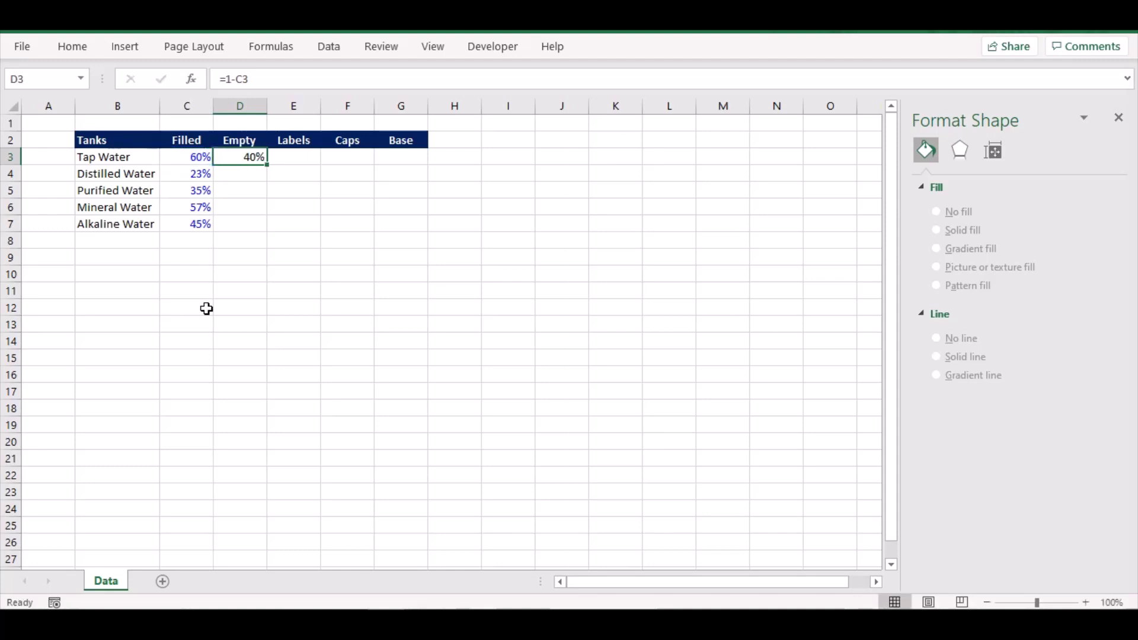
pyautogui.hotkey('shift', 'Down')
pyautogui.hotkey('shift', 'Down')
pyautogui.hotkey('shift', 'Down')
pyautogui.hotkey('shift', 'Down')
pyautogui.hotkey('ctrl', 'd')
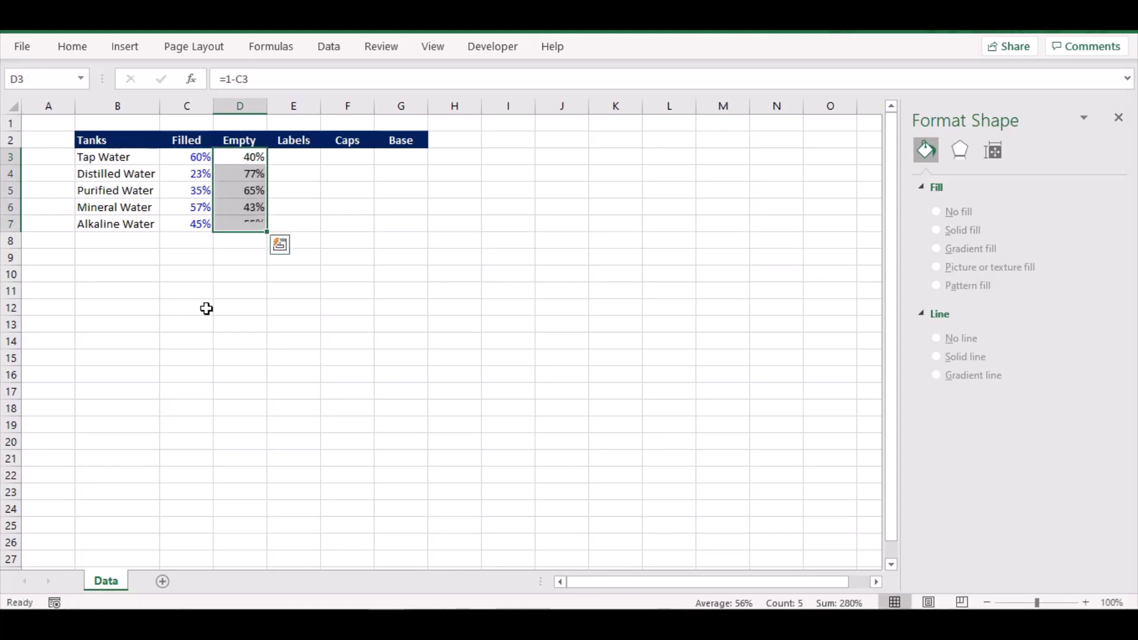
# - Enter Tap Water's remaining values: 30% for Labels, 10% for Caps and 10% for Base
pyautogui.press('Right')
pyautogui.write('30')
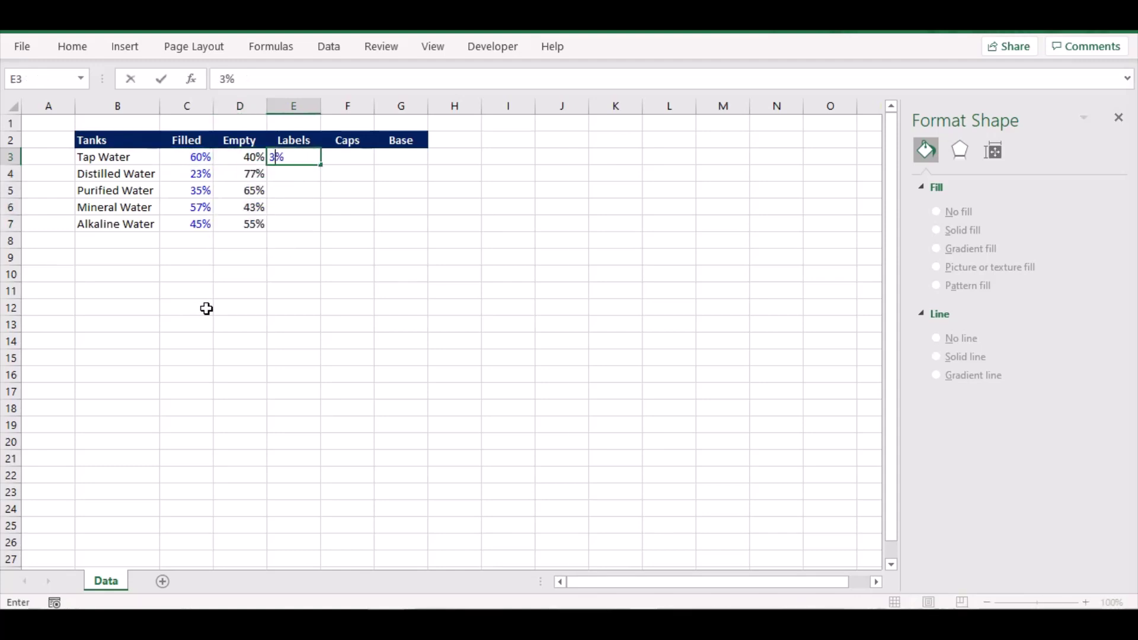
pyautogui.press('Tab')
pyautogui.write('10')
pyautogui.press('Tab')
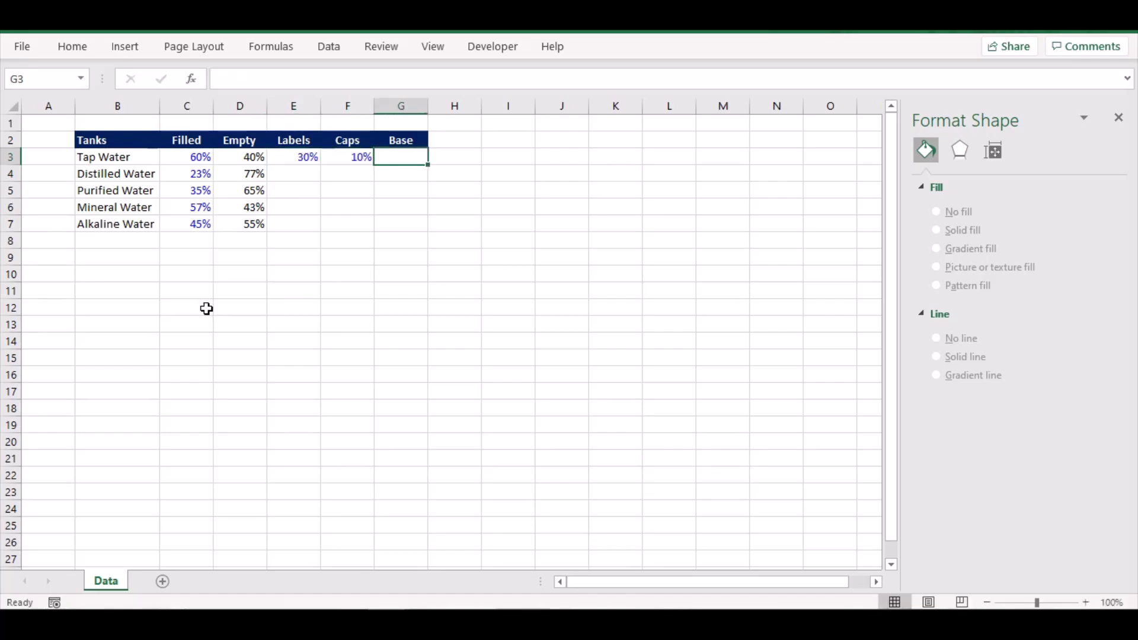
pyautogui.write('10')
pyautogui.press('Tab')
# - Fill Tap Water's Labels, Caps and Base values down through the Alkaline Water row, E3:G7
pyautogui.press('Left')
pyautogui.press('Left')
pyautogui.press('Left')
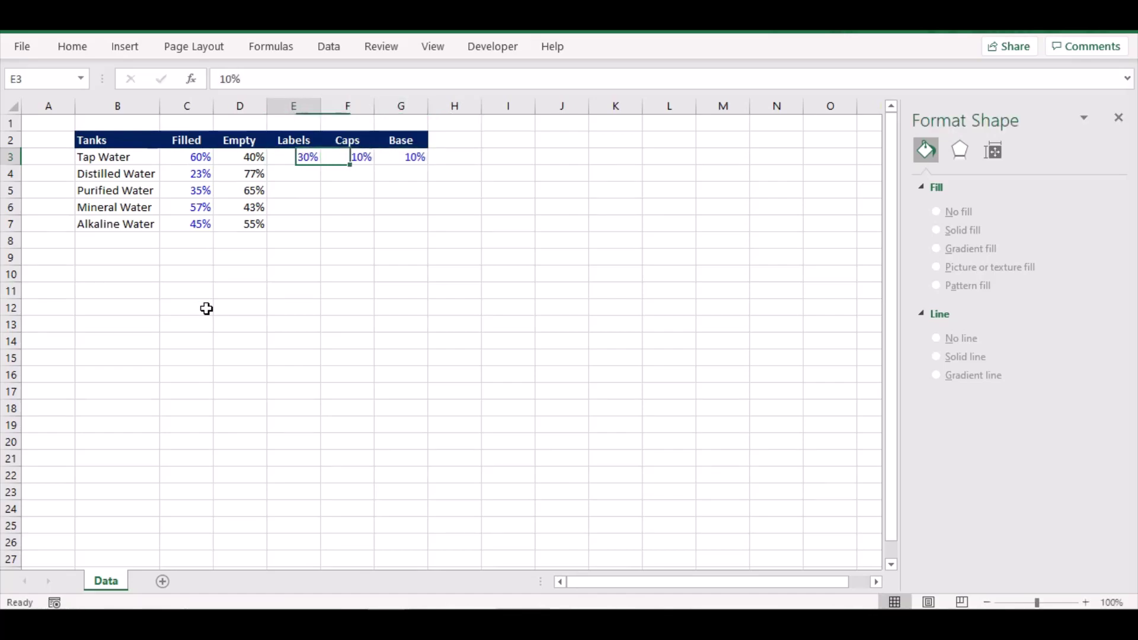
pyautogui.hotkey('shift', 'Right')
pyautogui.hotkey('shift', 'Right')
pyautogui.hotkey('shift', 'Down')
pyautogui.hotkey('shift', 'Down')
pyautogui.hotkey('shift', 'Down')
pyautogui.hotkey('shift', 'Down')
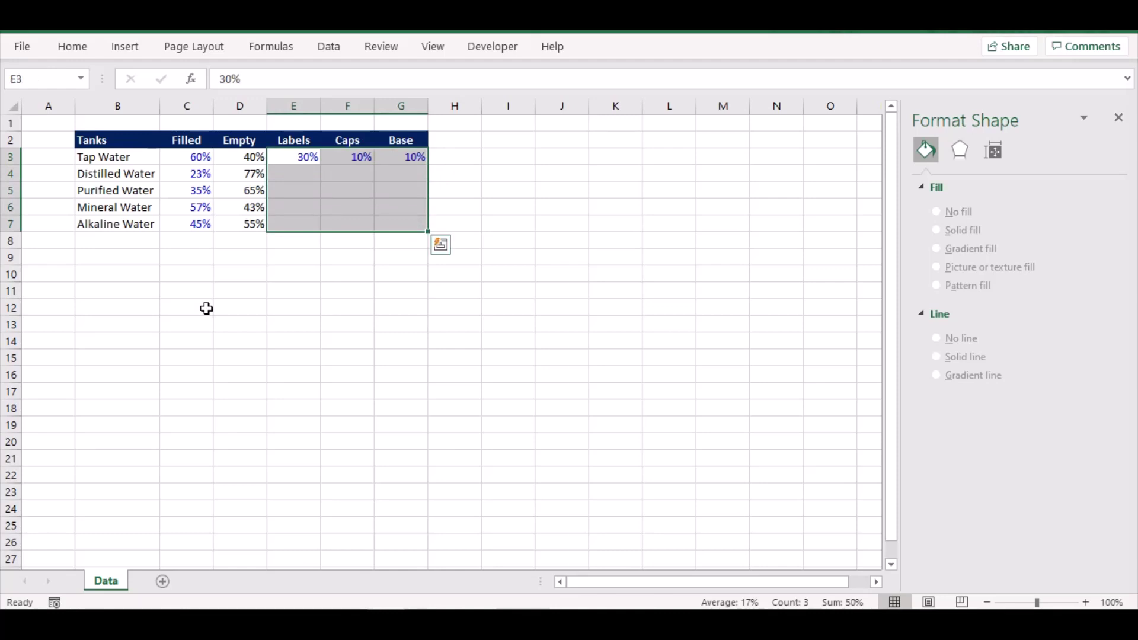
pyautogui.hotkey('ctrl', 'd')
# - Insert a 3-D stacked column chart from the whole tank table including its headers, B2:G7
pyautogui.press('Down')
pyautogui.press('Down')
pyautogui.press('Down')
pyautogui.press('Down')
pyautogui.press('Down')
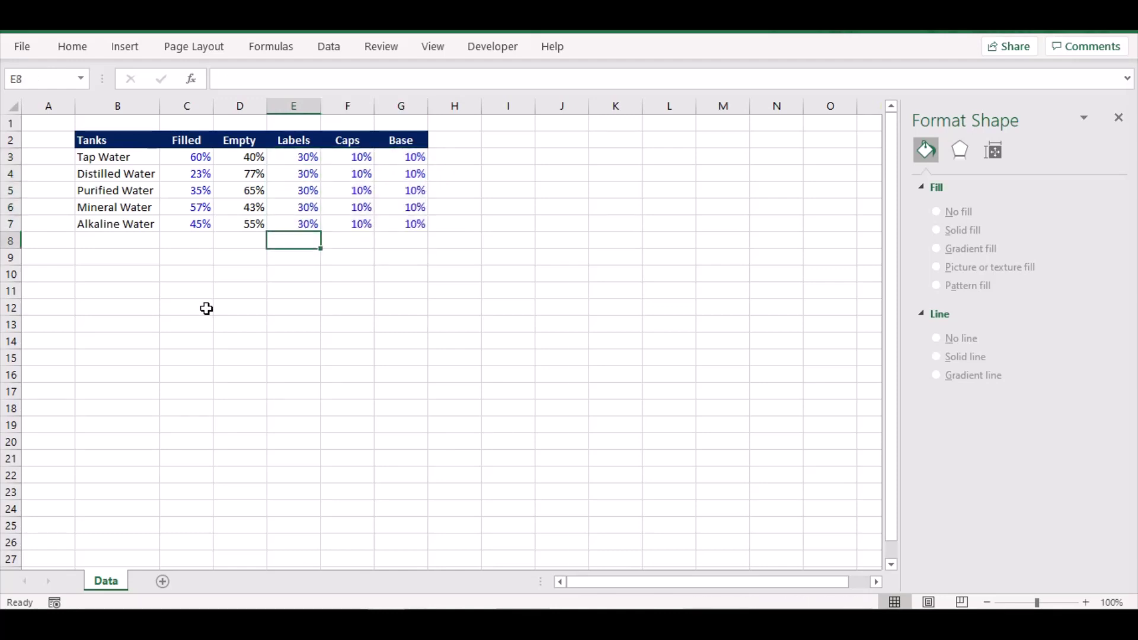
pyautogui.press('Left')
pyautogui.press('Left')
pyautogui.press('Left')
pyautogui.press('Left')
pyautogui.press('Up')
pyautogui.press('Right')
pyautogui.press('Up')
pyautogui.press('Up')
pyautogui.press('Up')
pyautogui.press('Up')
pyautogui.press('Up')
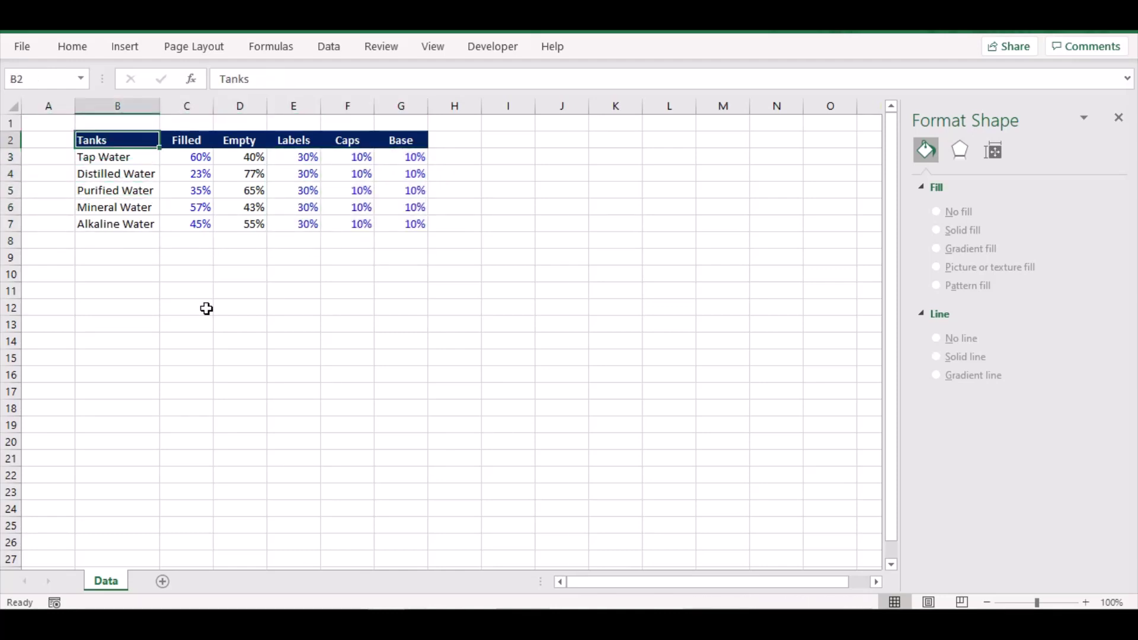
pyautogui.hotkey('shift', 'Down')
pyautogui.hotkey('shift', 'Down')
pyautogui.hotkey('shift', 'Down')
pyautogui.hotkey('shift', 'Down')
pyautogui.hotkey('shift', 'Down')
pyautogui.hotkey('shift', 'Right')
pyautogui.hotkey('shift', 'Right')
pyautogui.hotkey('shift', 'Right')
pyautogui.hotkey('shift', 'Right')
pyautogui.hotkey('shift', 'Right')
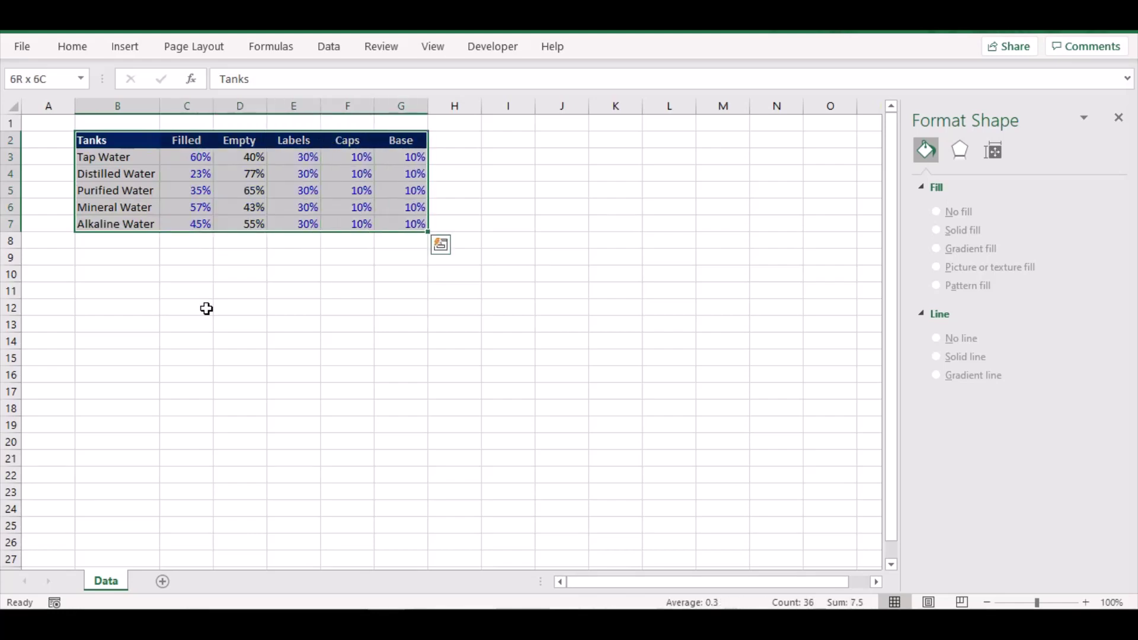
pyautogui.click(134, 49)
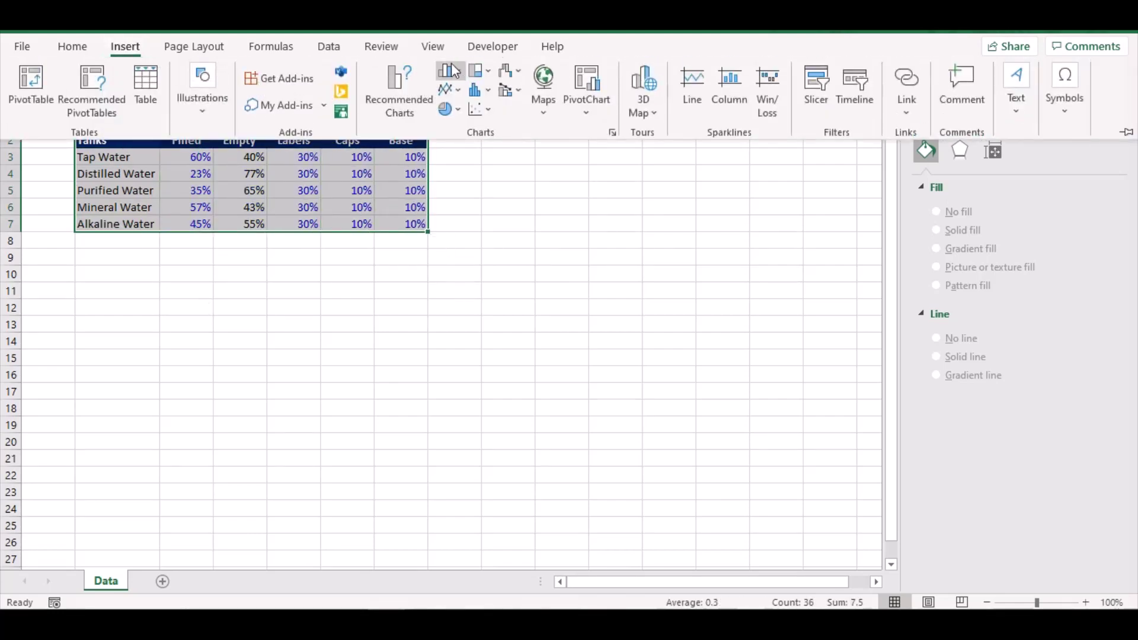
pyautogui.click(452, 71)
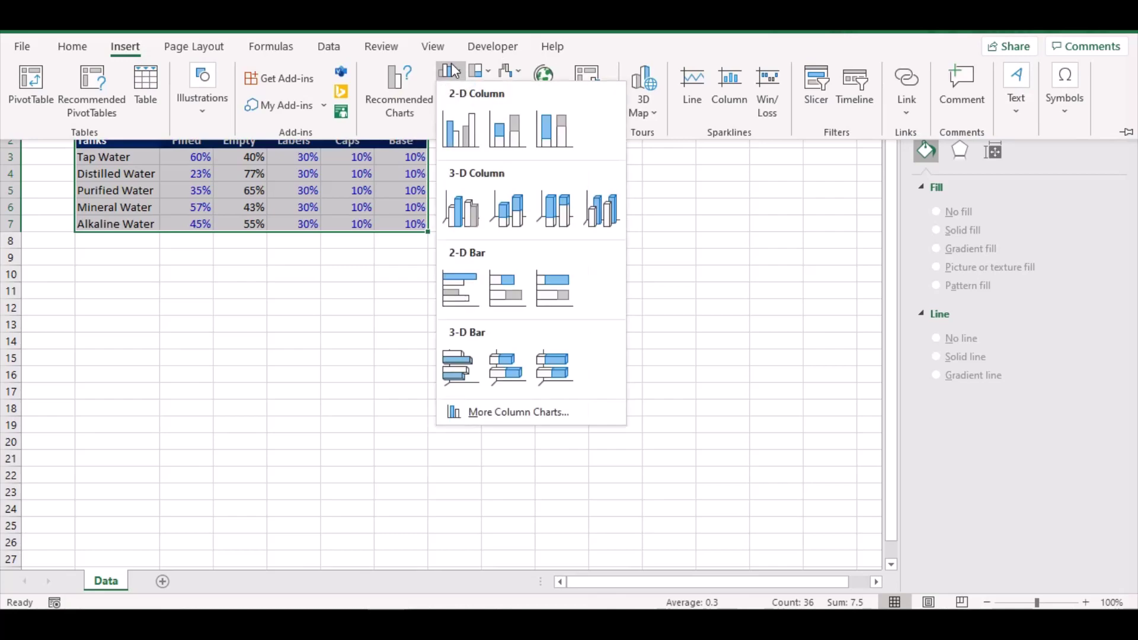
pyautogui.click(516, 217)
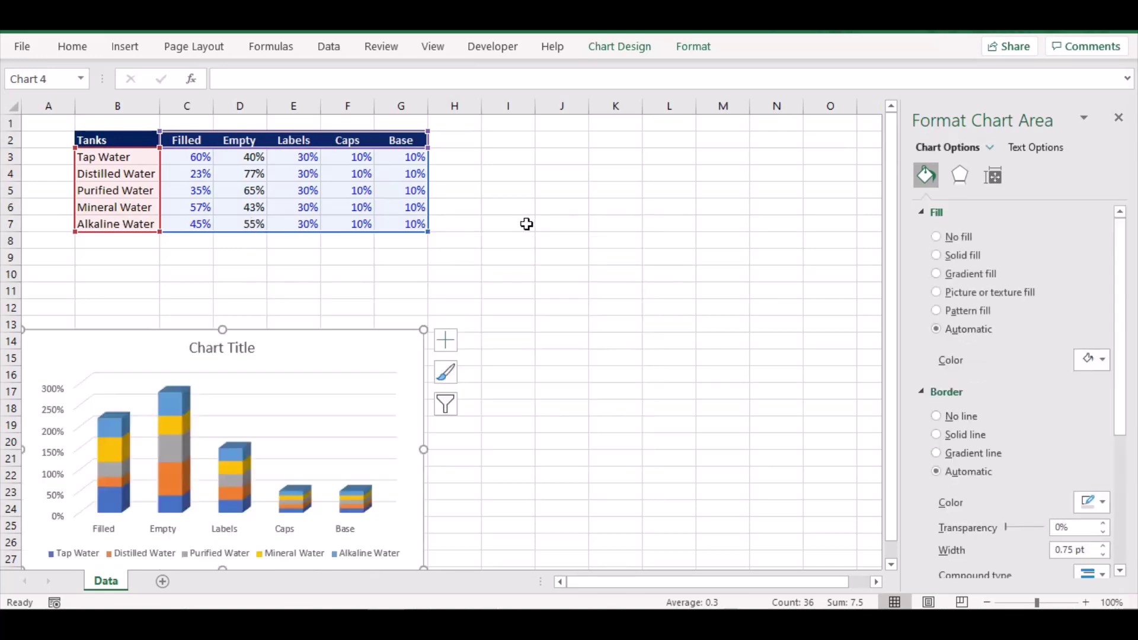
# - Move the chart closer beneath the table and switch its rows and columns so each tank gets its own column
pyautogui.click(525, 224)
pyautogui.click(322, 346)
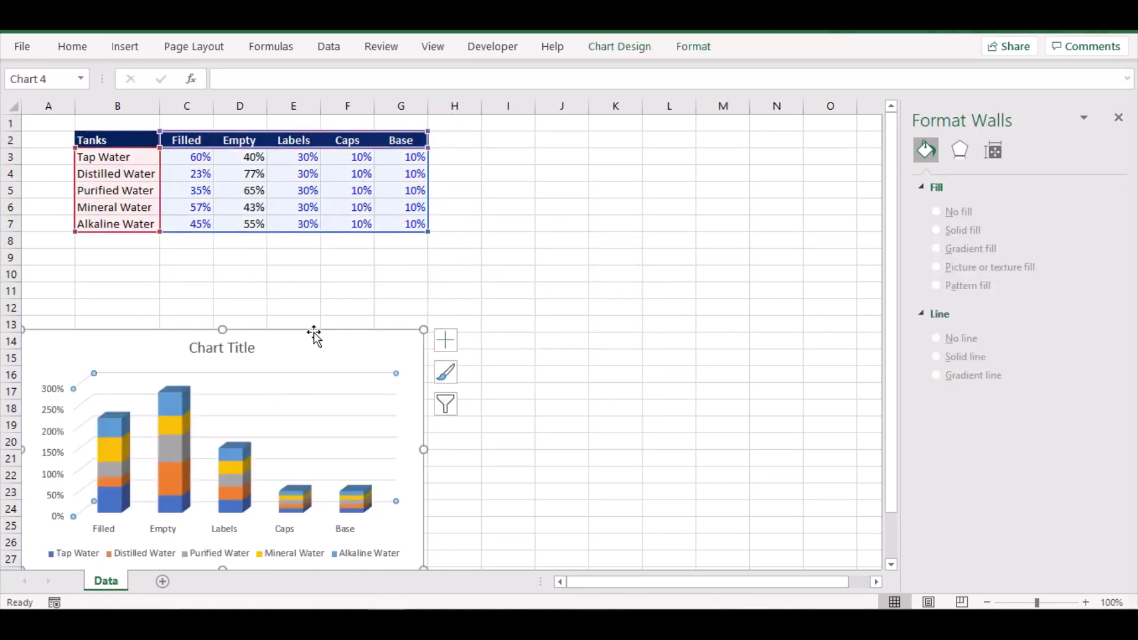
pyautogui.moveTo(312, 330); pyautogui.dragTo(343, 287)
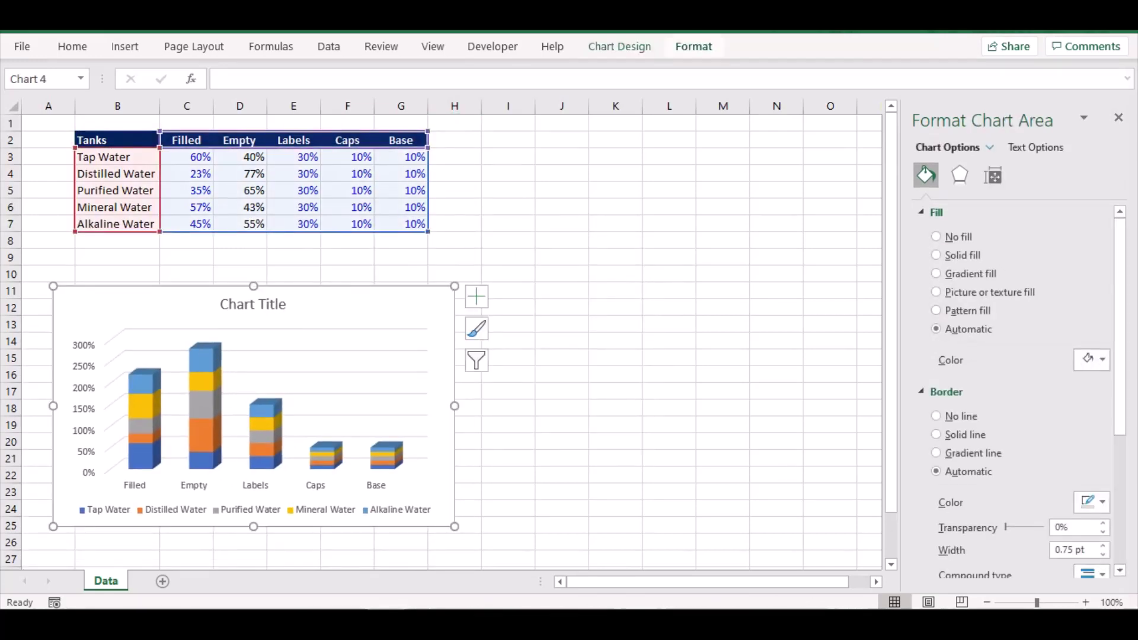
pyautogui.click(606, 49)
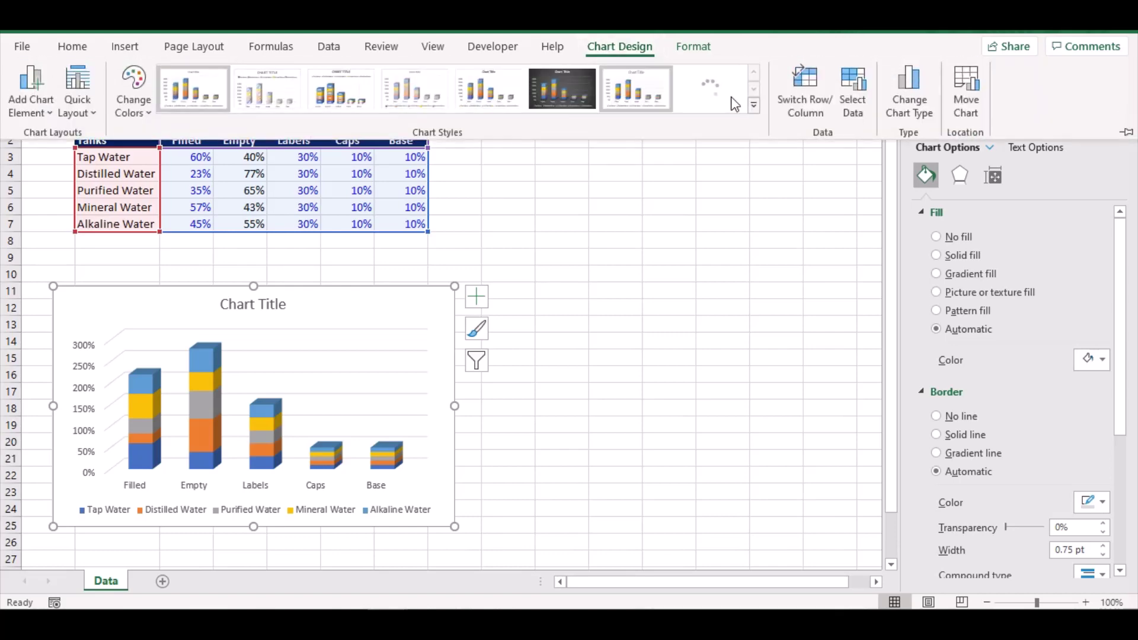
pyautogui.click(790, 98)
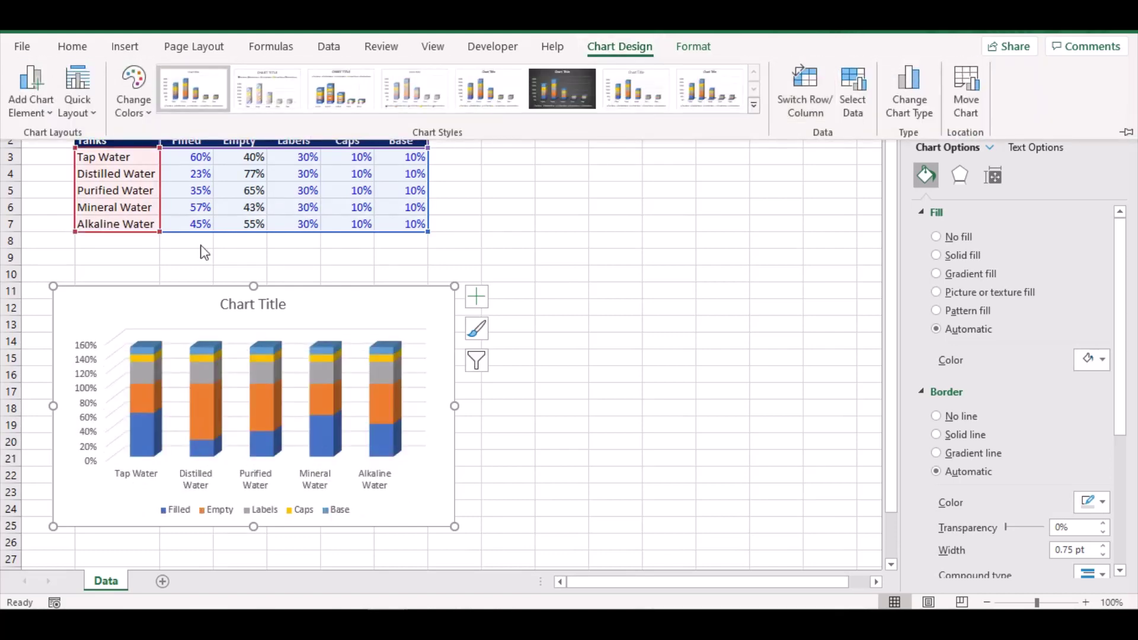
# - Open the axis options of the chart's vertical value axis to examine its bounds and units
pyautogui.click(83, 367)
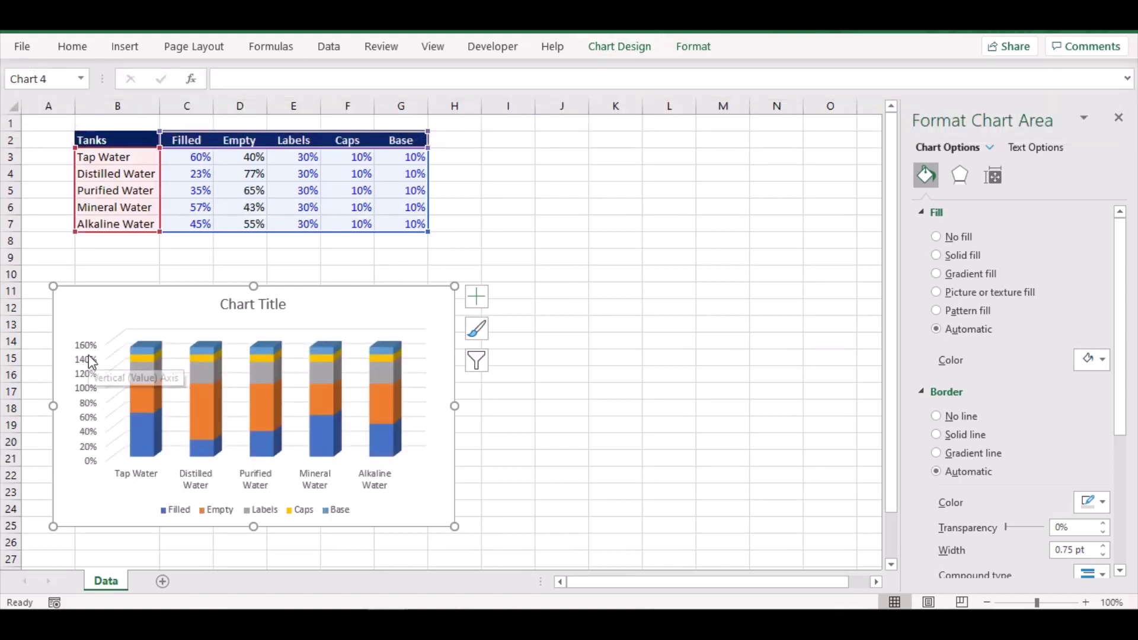
pyautogui.click(261, 375)
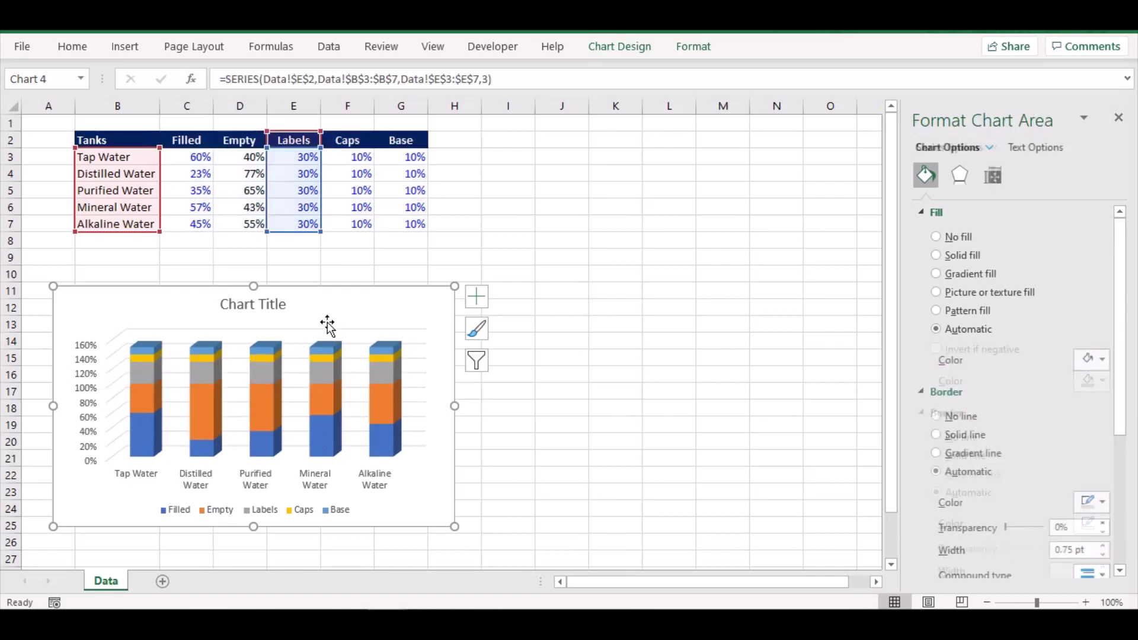
pyautogui.click(85, 399)
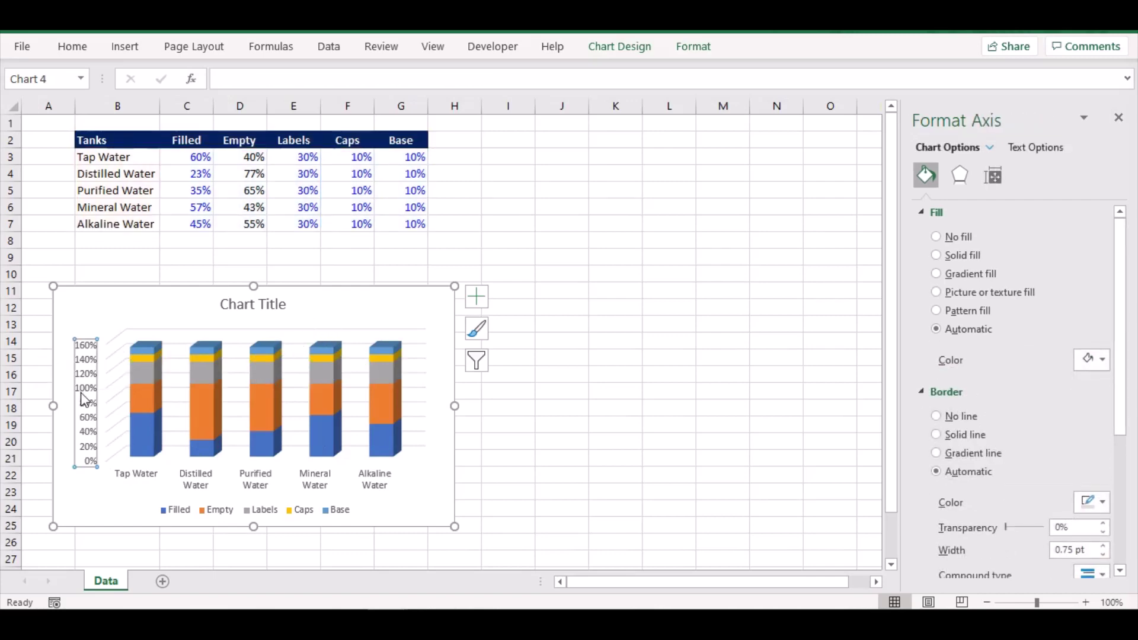
pyautogui.click(1036, 183)
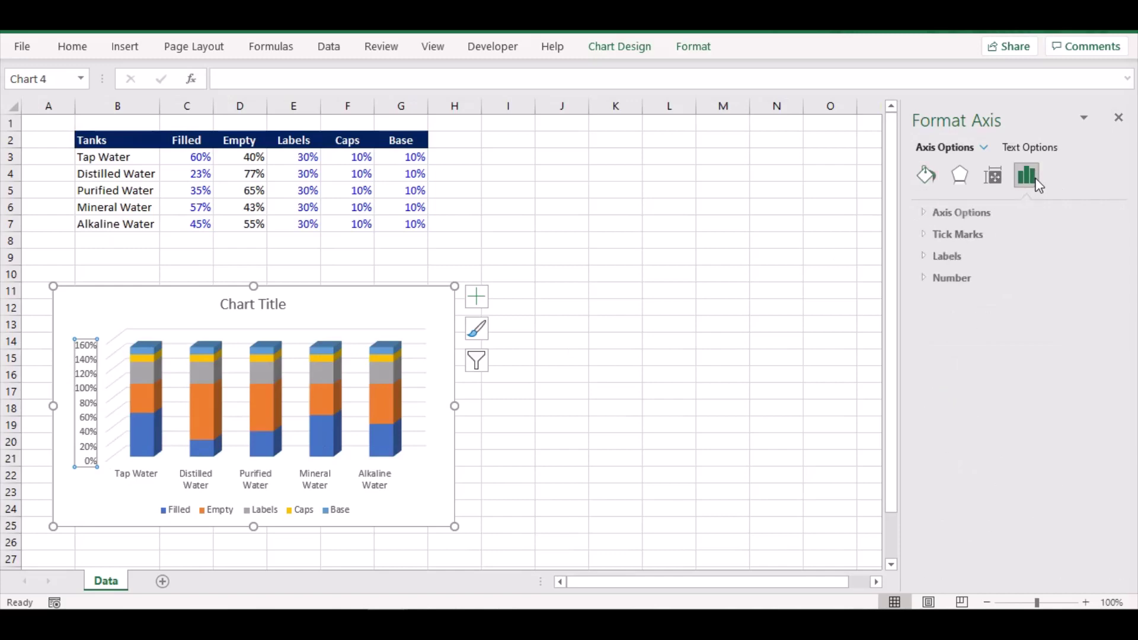
pyautogui.click(937, 214)
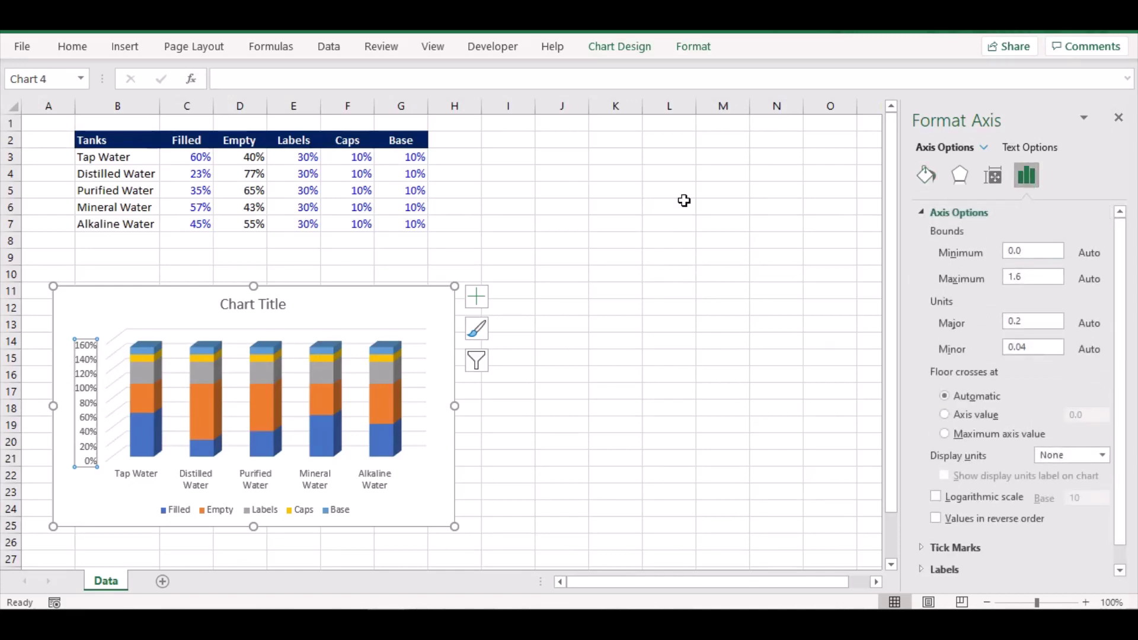
# - Total Tap Water's percentages in H3 with the formula =SUM(C3:G3)
pyautogui.click(462, 159)
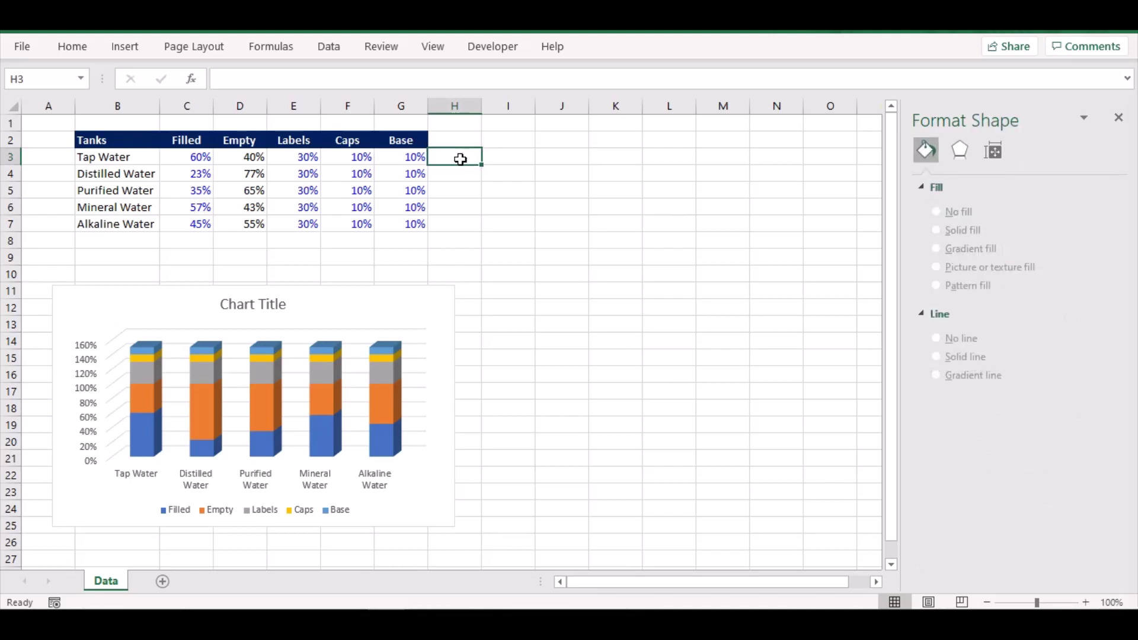
pyautogui.write('=sum(')
pyautogui.press('Left')
pyautogui.press('Left')
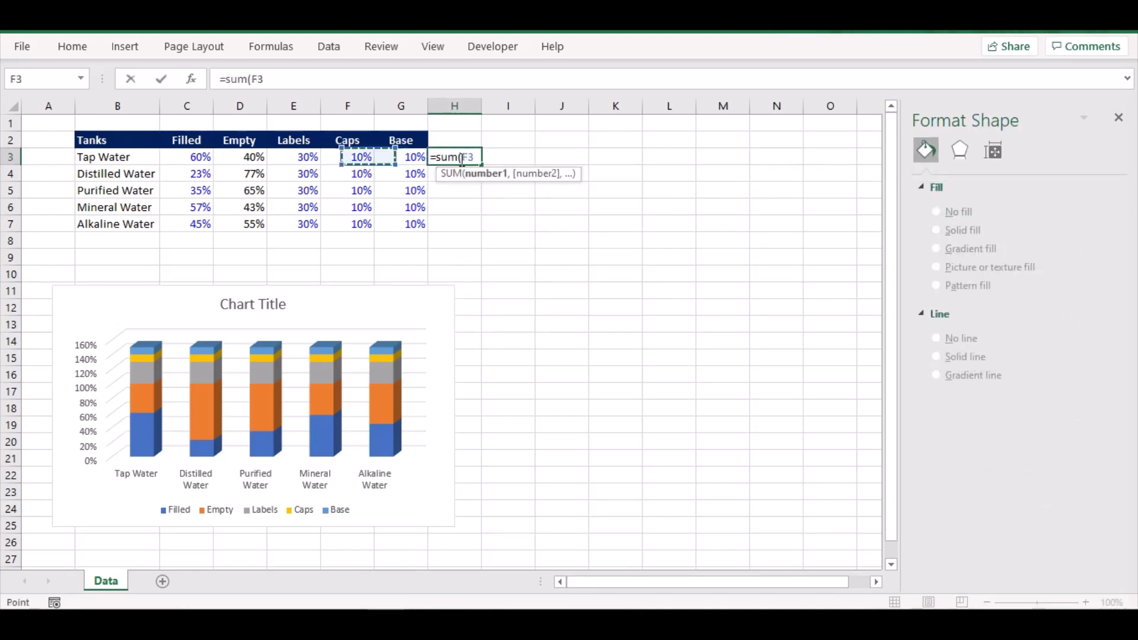
pyautogui.press('Left')
pyautogui.press('Left')
pyautogui.press('Left')
pyautogui.hotkey('shift', 'Right')
pyautogui.hotkey('shift', 'Right')
pyautogui.hotkey('shift', 'Right')
pyautogui.hotkey('shift', 'Right')
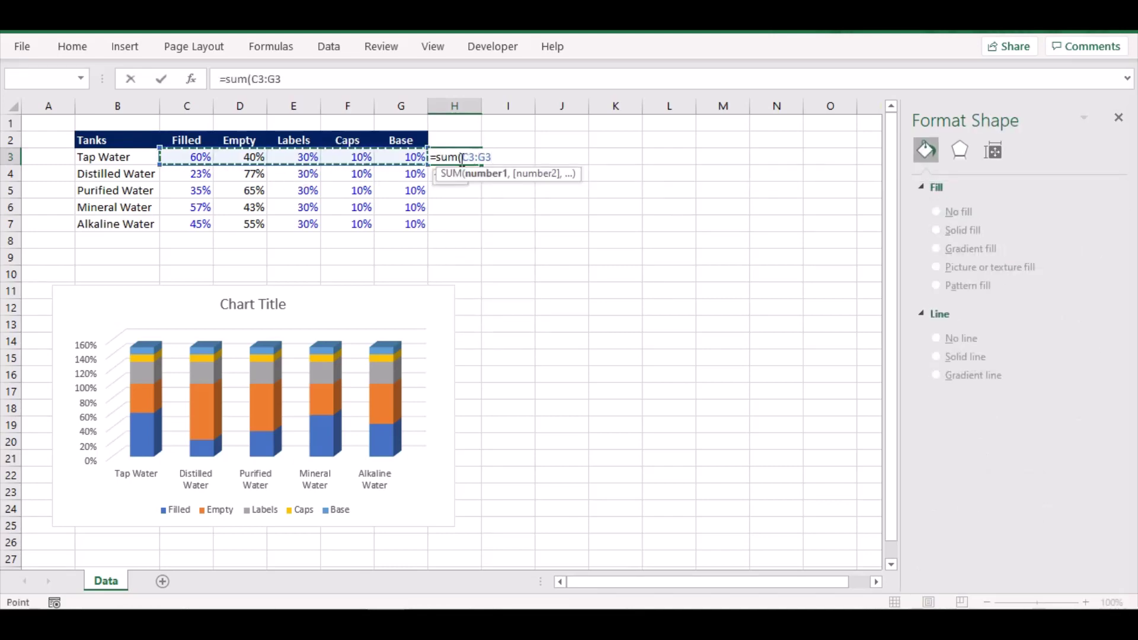
pyautogui.write(')')
pyautogui.hotkey('ctrl', 'Return')
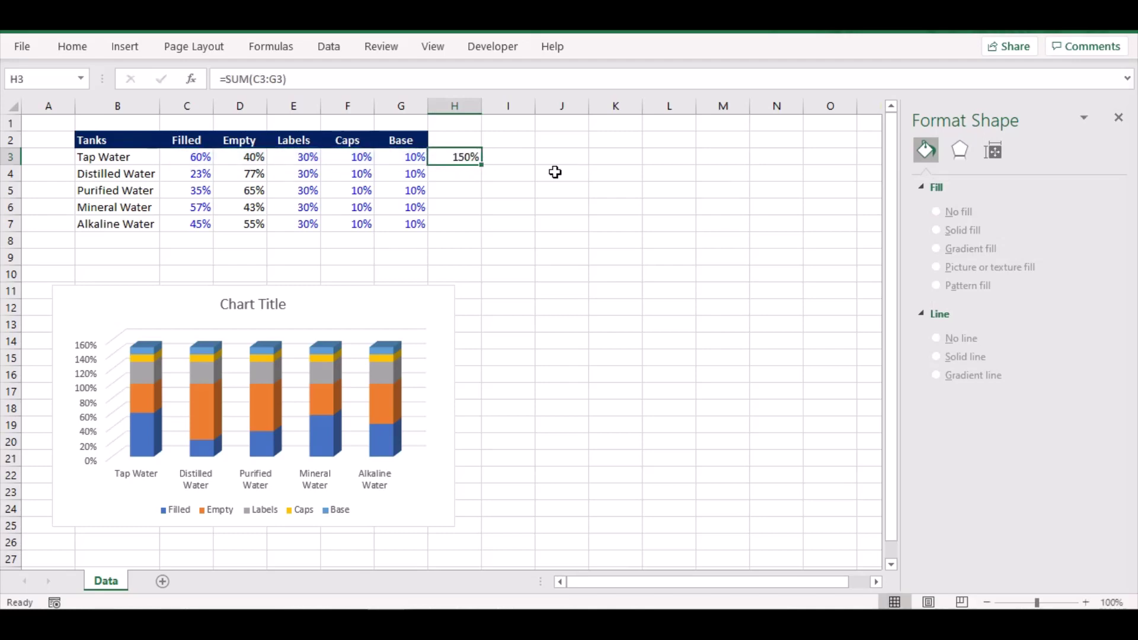
# - Fill the row total formula from H3 down to H7 for the remaining tanks
pyautogui.hotkey('shift', 'Down')
pyautogui.hotkey('shift', 'Down')
pyautogui.hotkey('shift', 'Down')
pyautogui.hotkey('shift', 'Down')
pyautogui.hotkey('ctrl', 'd')
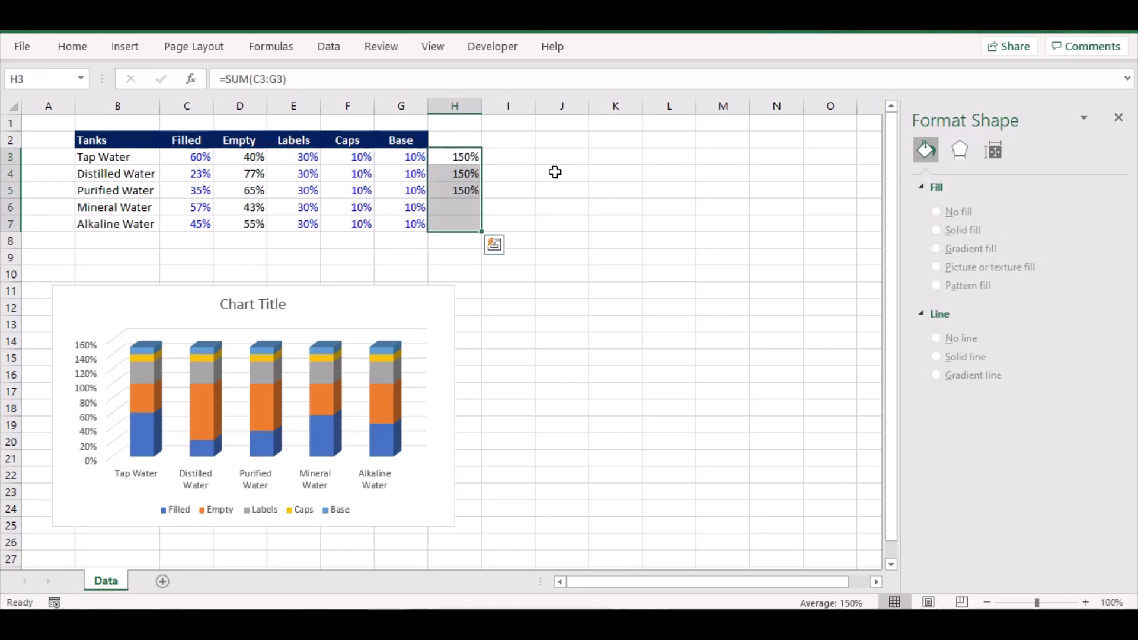
# - Set the maximum bound of the chart's vertical value axis to 1.5
pyautogui.press('Right')
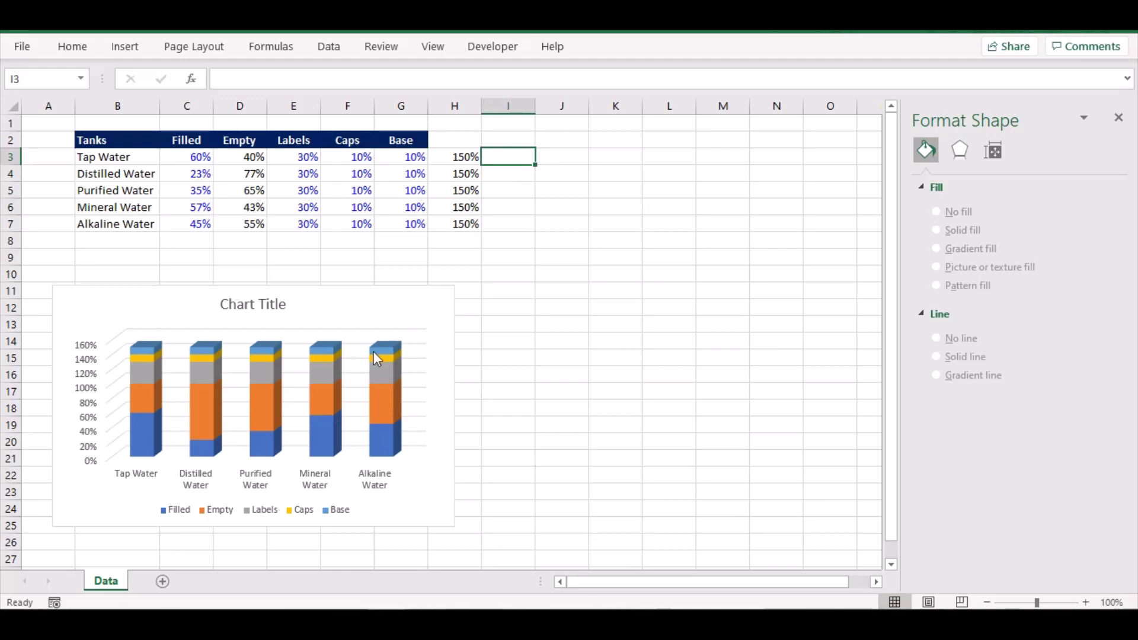
pyautogui.click(329, 343)
pyautogui.click(95, 382)
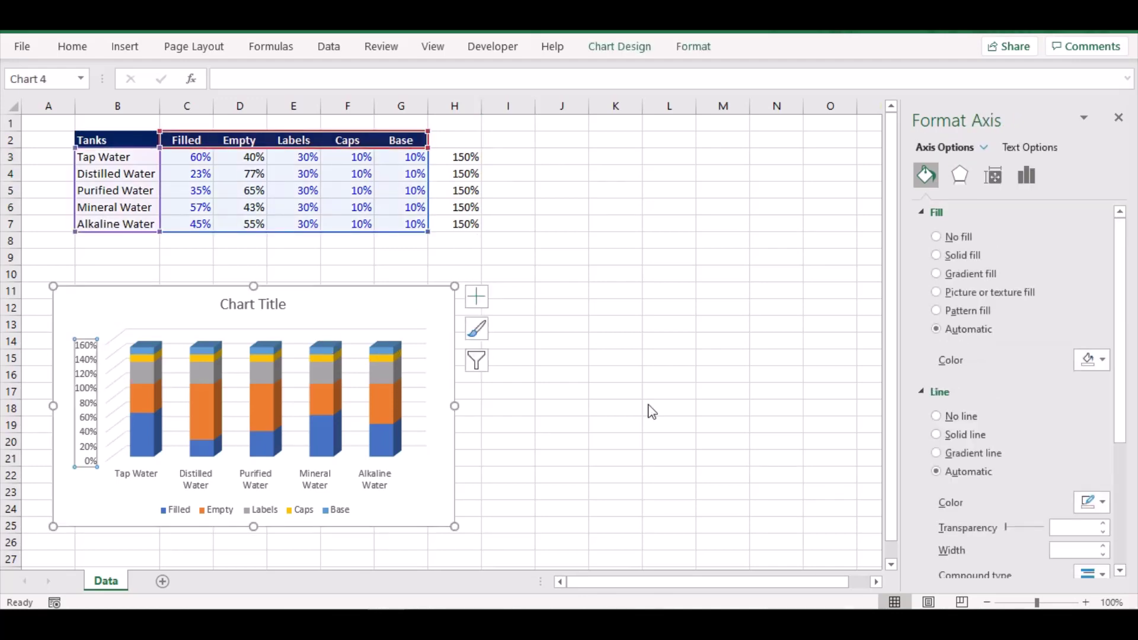
pyautogui.click(1018, 173)
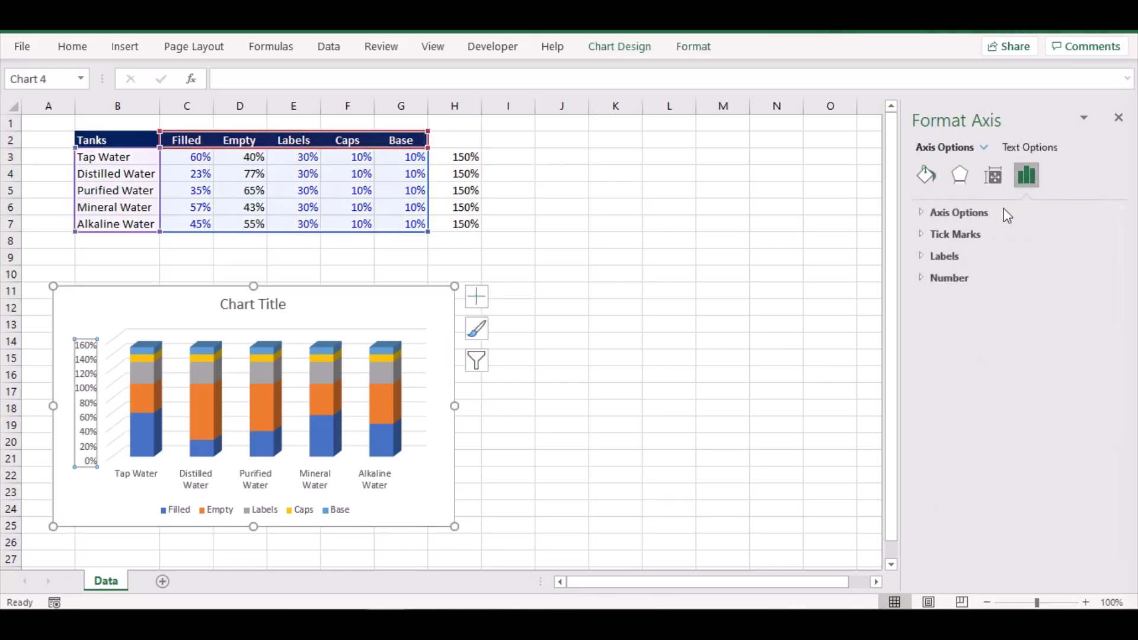
pyautogui.click(962, 209)
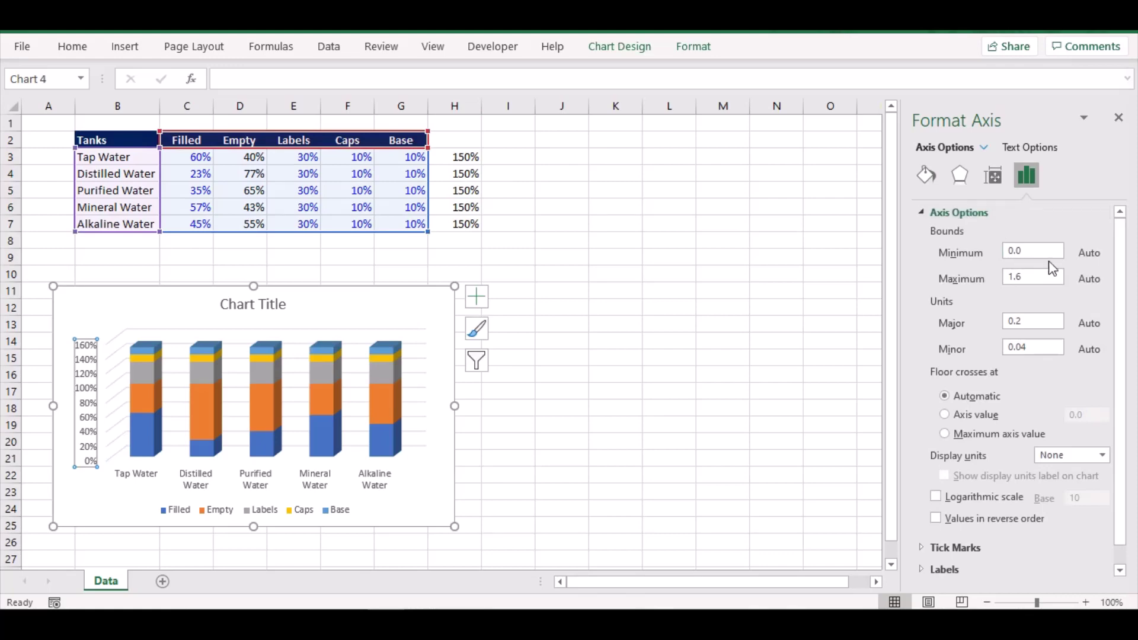
pyautogui.click(1020, 286)
pyautogui.press('Return')
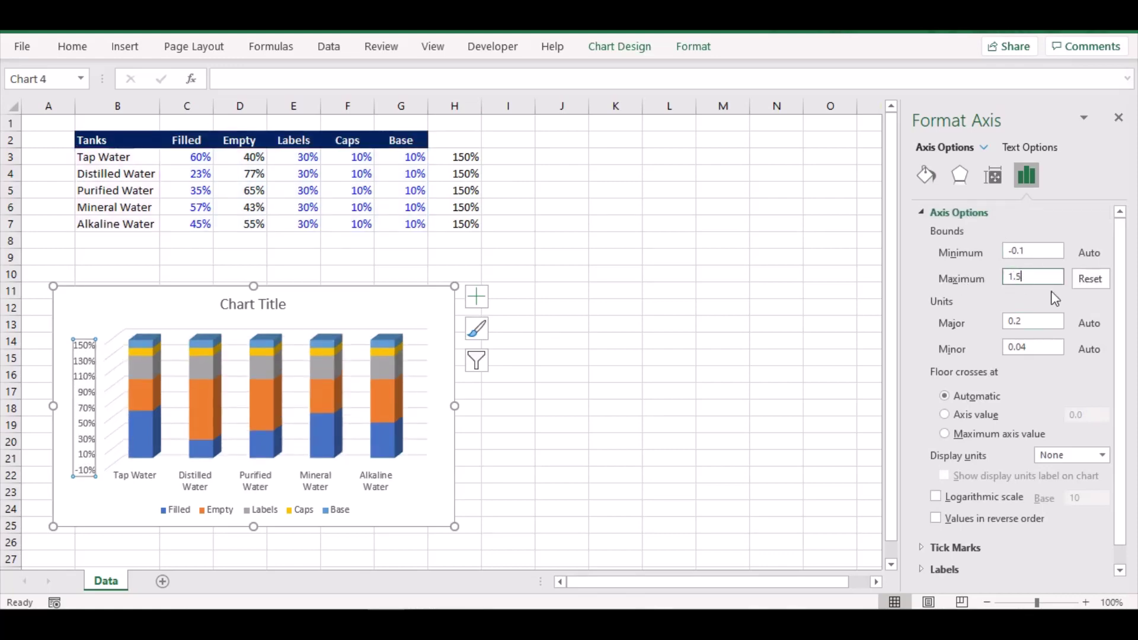
# - Set the vertical value axis's minimum bound to 0 and close the formatting pane
pyautogui.click(1034, 252)
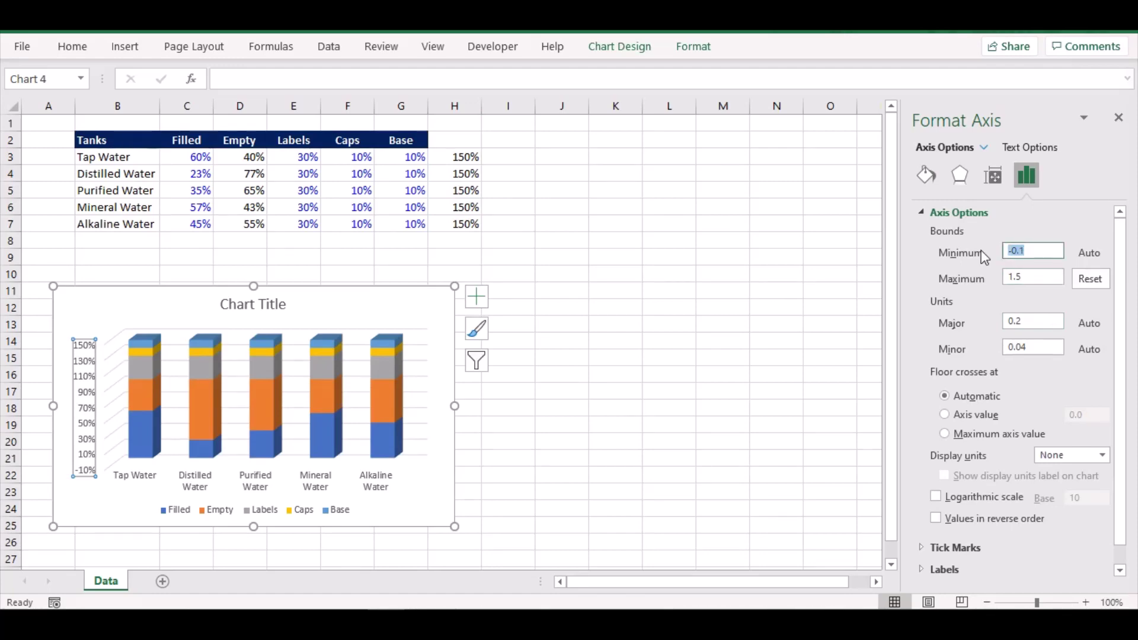
pyautogui.write('0')
pyautogui.press('Return')
pyautogui.click(777, 372)
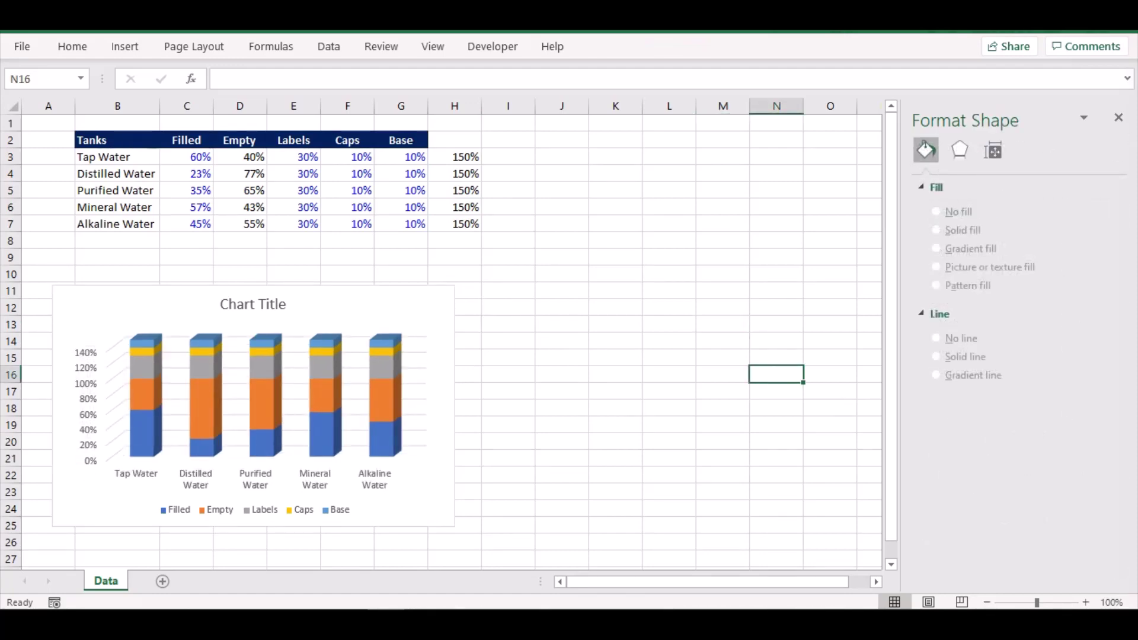
pyautogui.click(1120, 121)
# - Move the chart to about columns E to L, starting at row 10, and delete its title
pyautogui.click(395, 326)
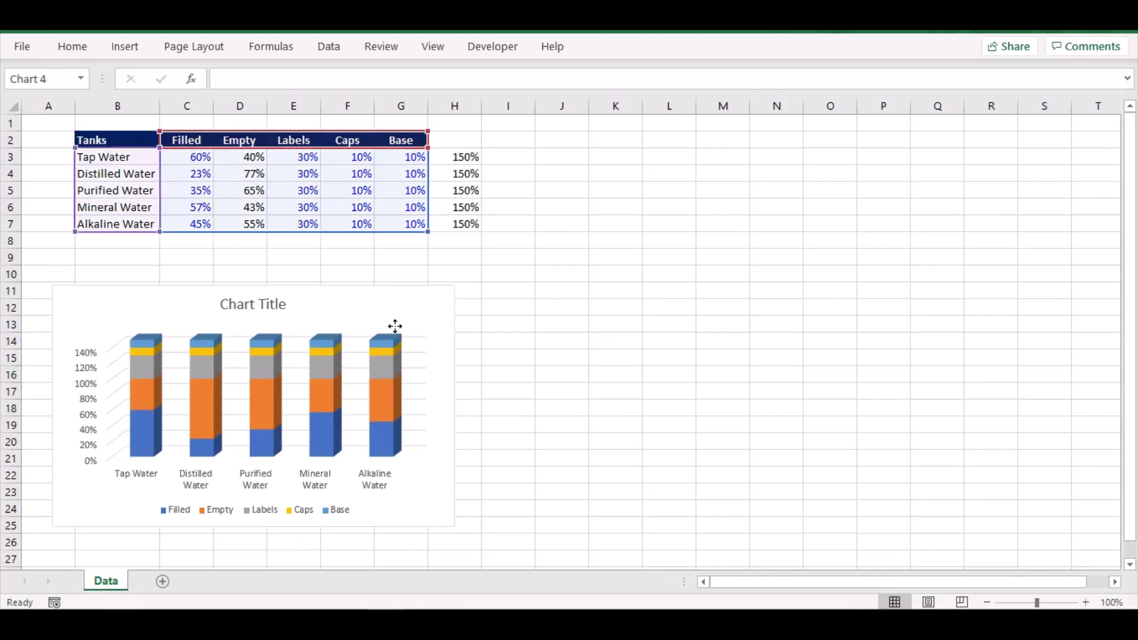
pyautogui.moveTo(331, 292); pyautogui.dragTo(545, 277)
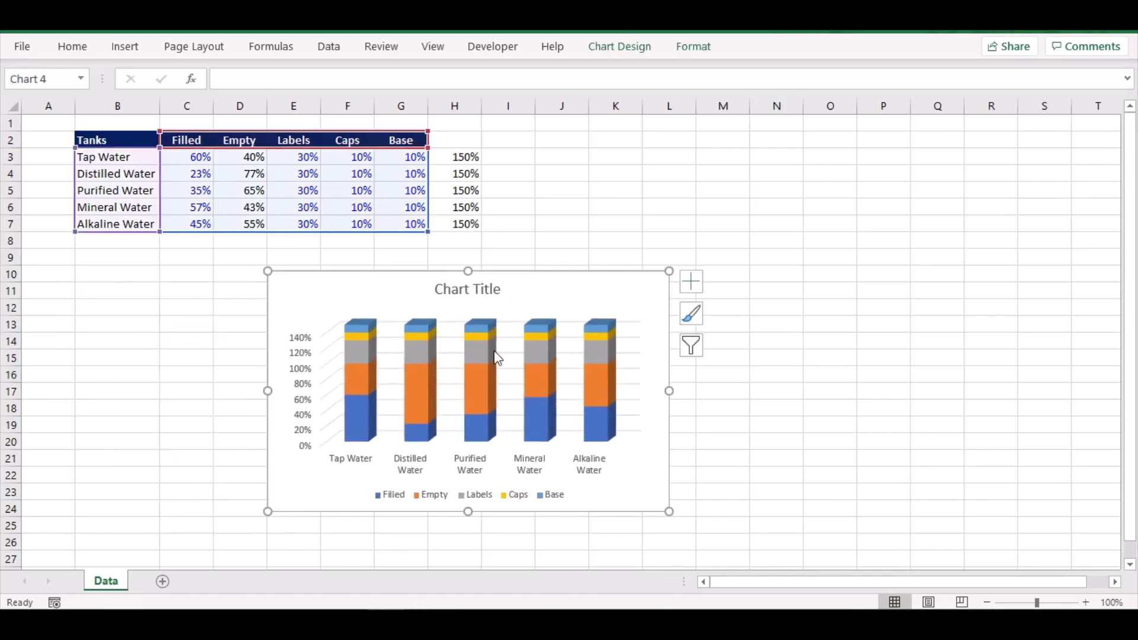
pyautogui.click(459, 292)
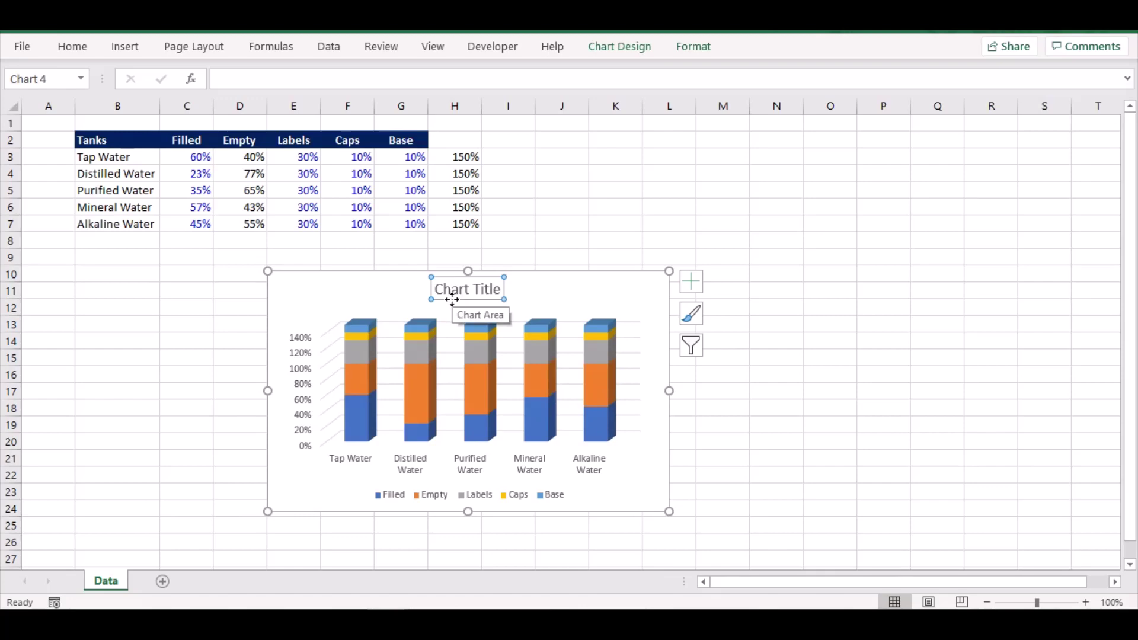
pyautogui.press('Delete')
# - Open the chart's data source settings and move the Base series to the start of the series order
pyautogui.click(491, 371)
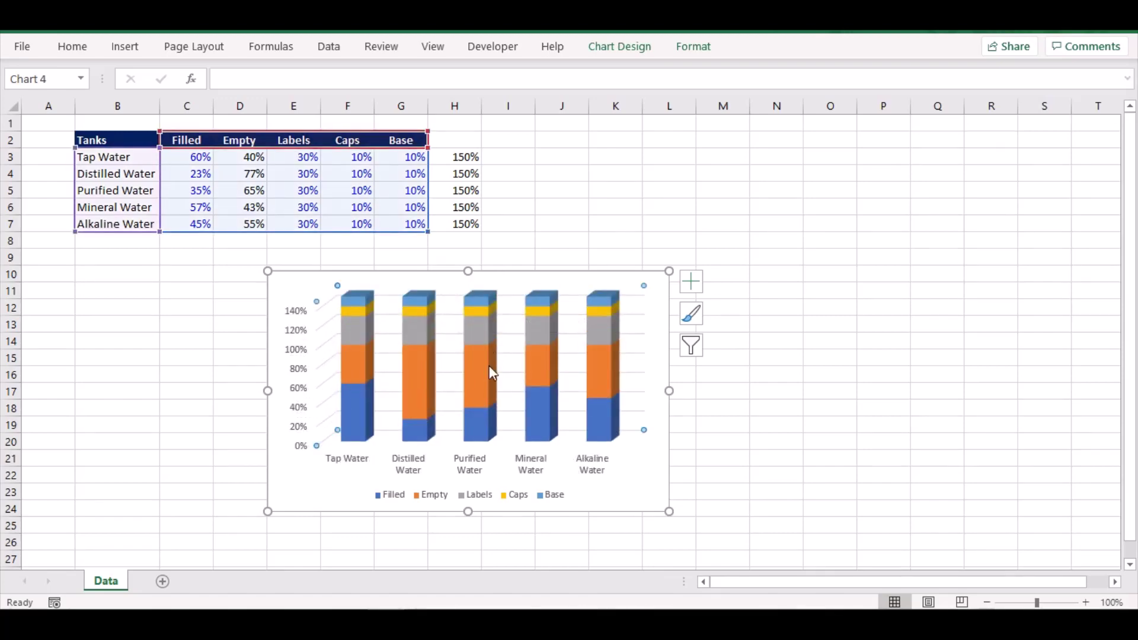
pyautogui.rightClick(493, 372)
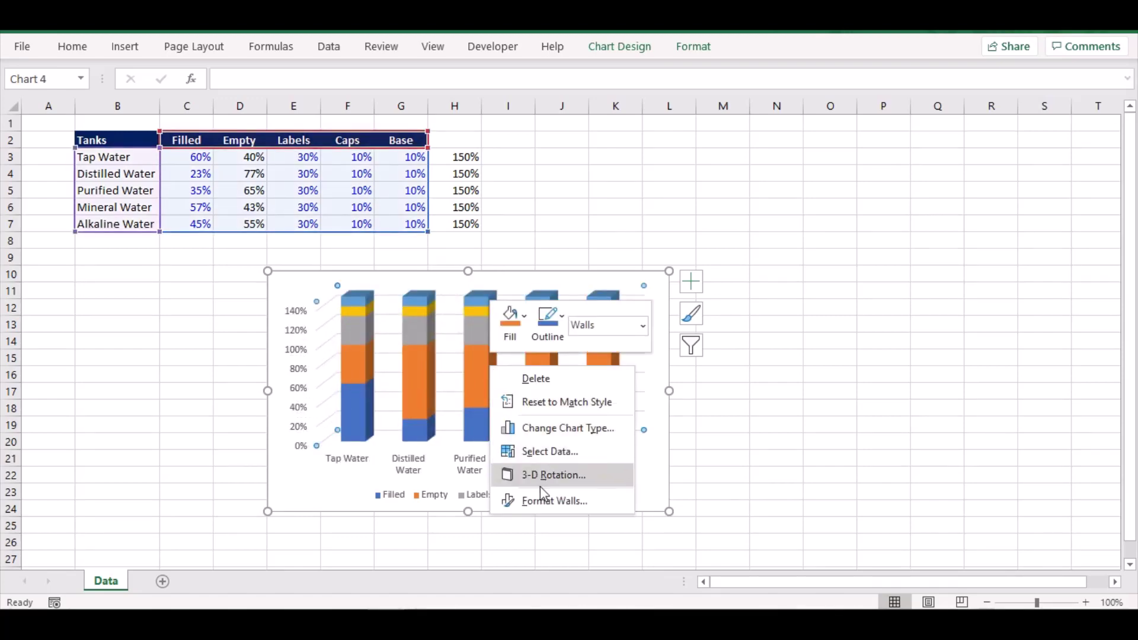
pyautogui.click(543, 447)
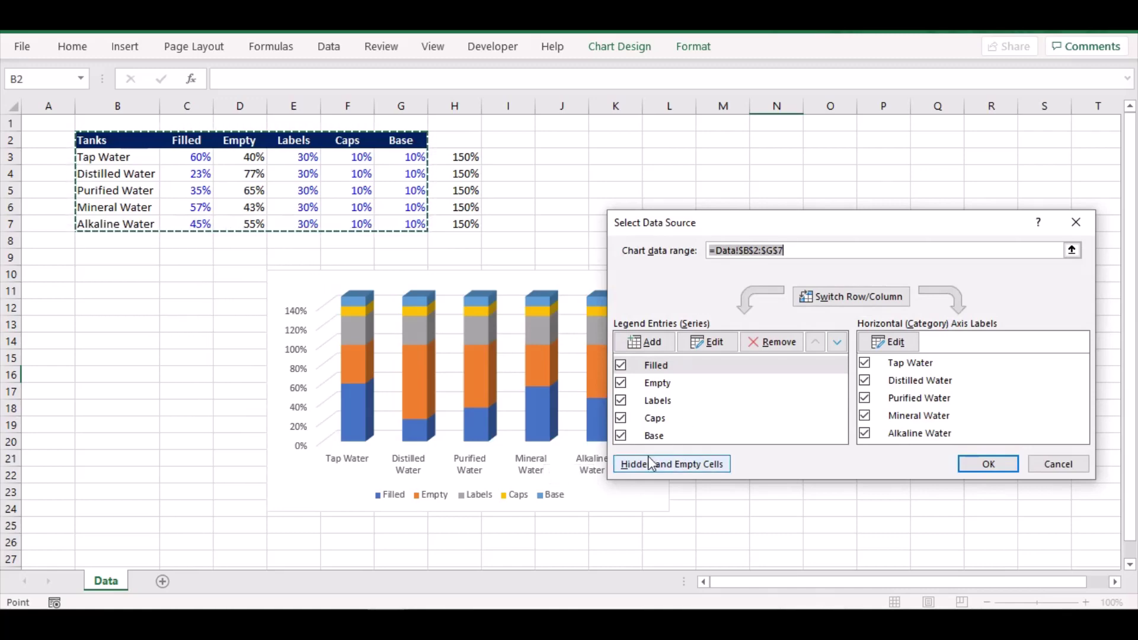
pyautogui.click(653, 436)
pyautogui.click(816, 343)
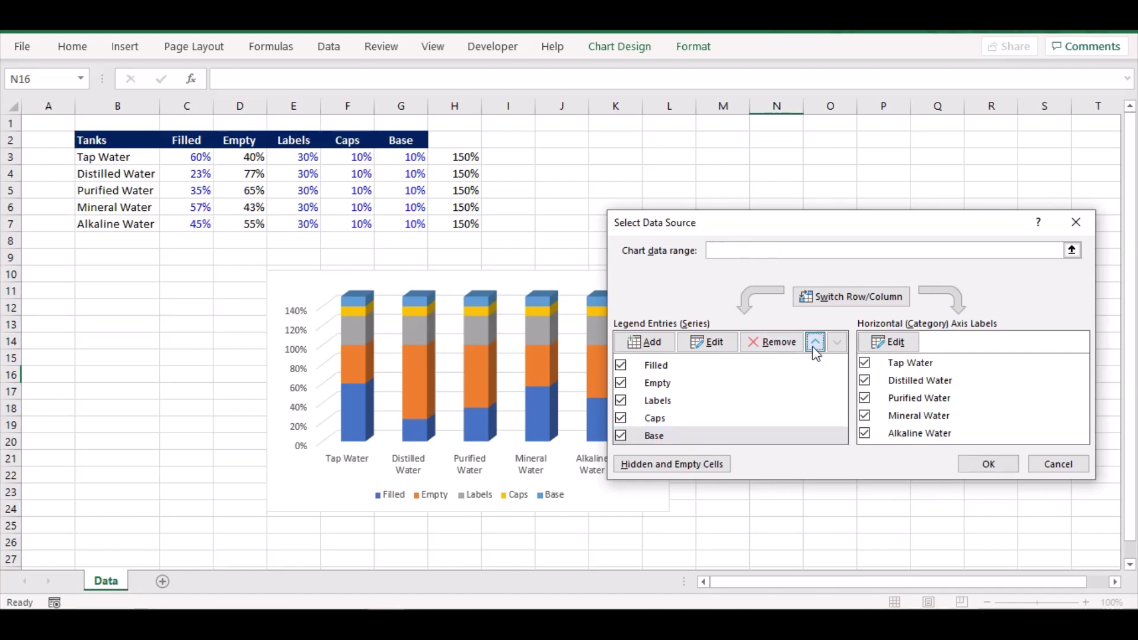
pyautogui.click(815, 343)
pyautogui.click(816, 343)
pyautogui.click(816, 343)
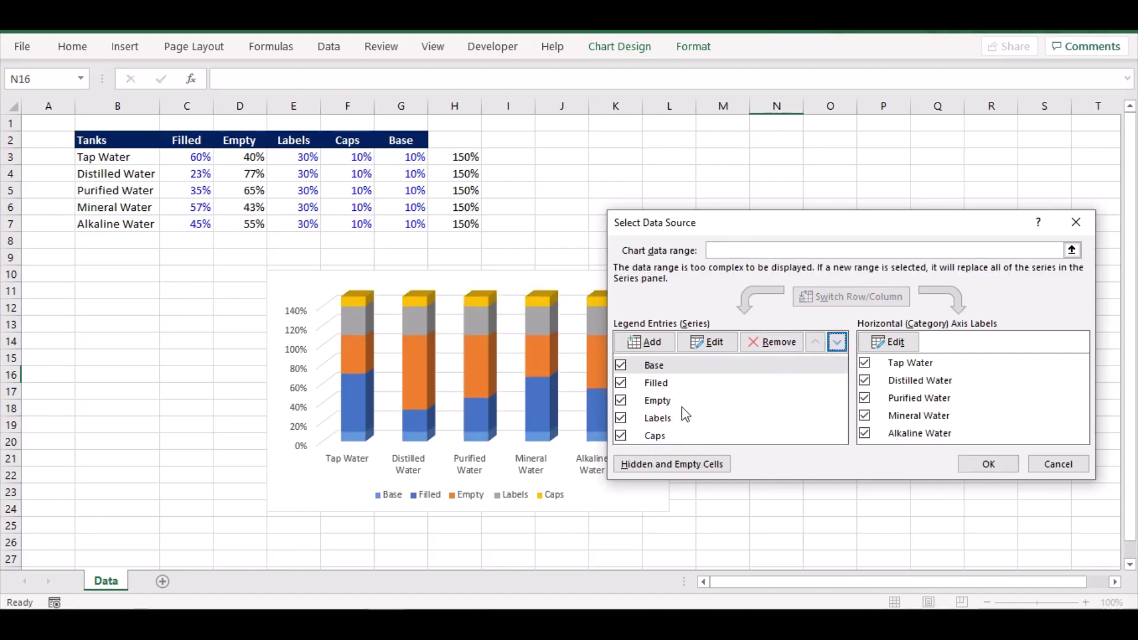
# - Move the Labels series directly after Base in the series order and apply the data source changes
pyautogui.click(656, 419)
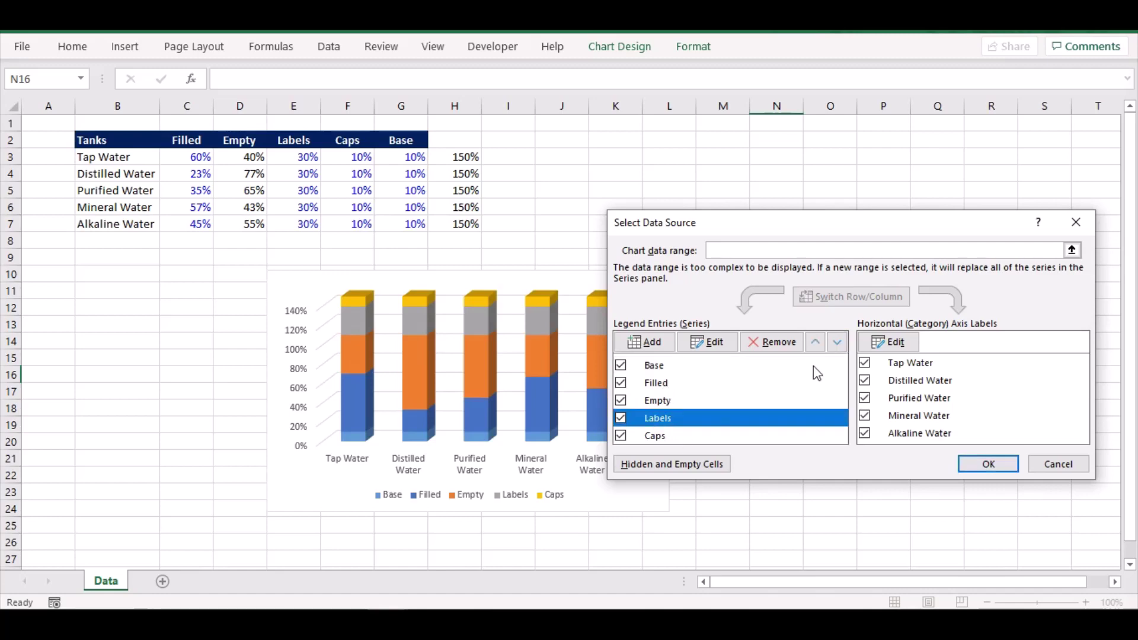
pyautogui.click(815, 344)
pyautogui.click(815, 343)
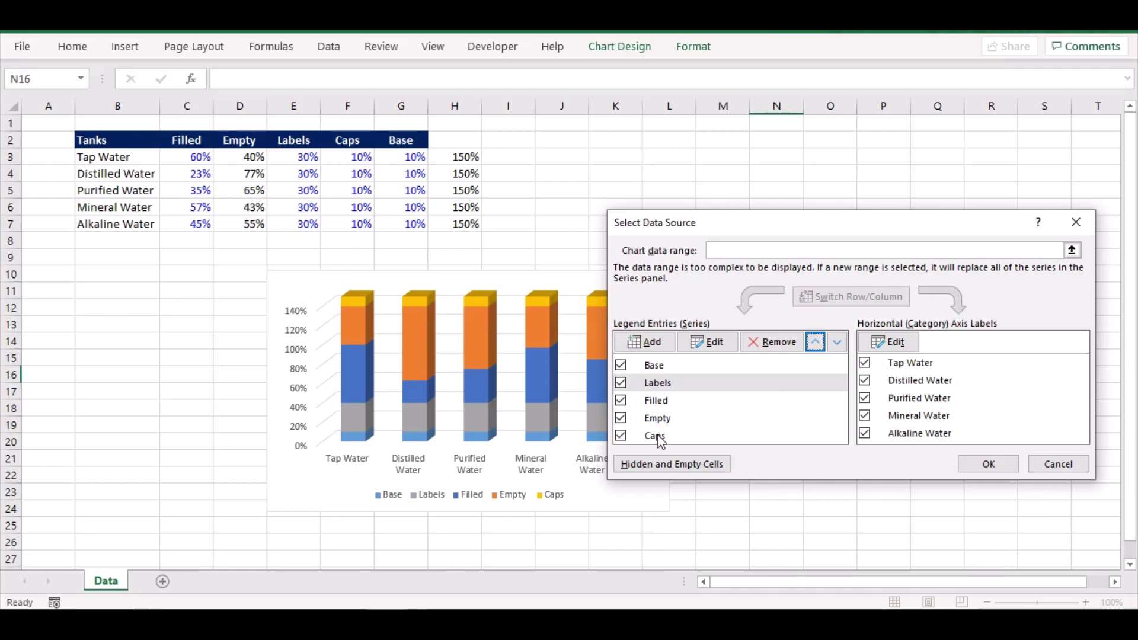
pyautogui.click(989, 465)
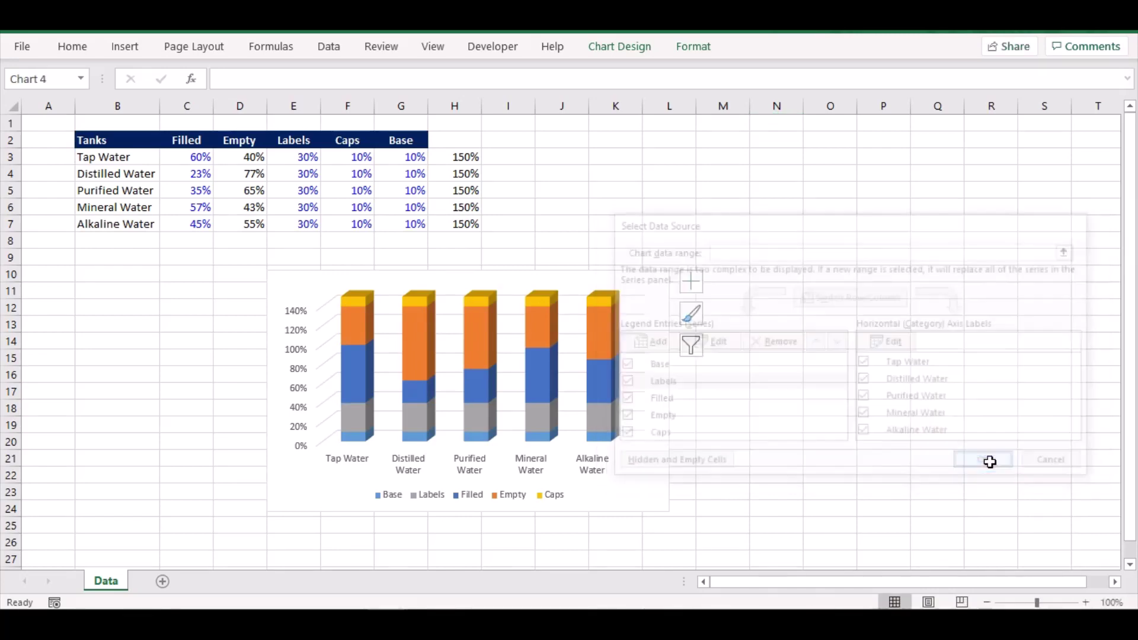
# - Delete the vertical value axis and the legend from the chart
pyautogui.click(301, 383)
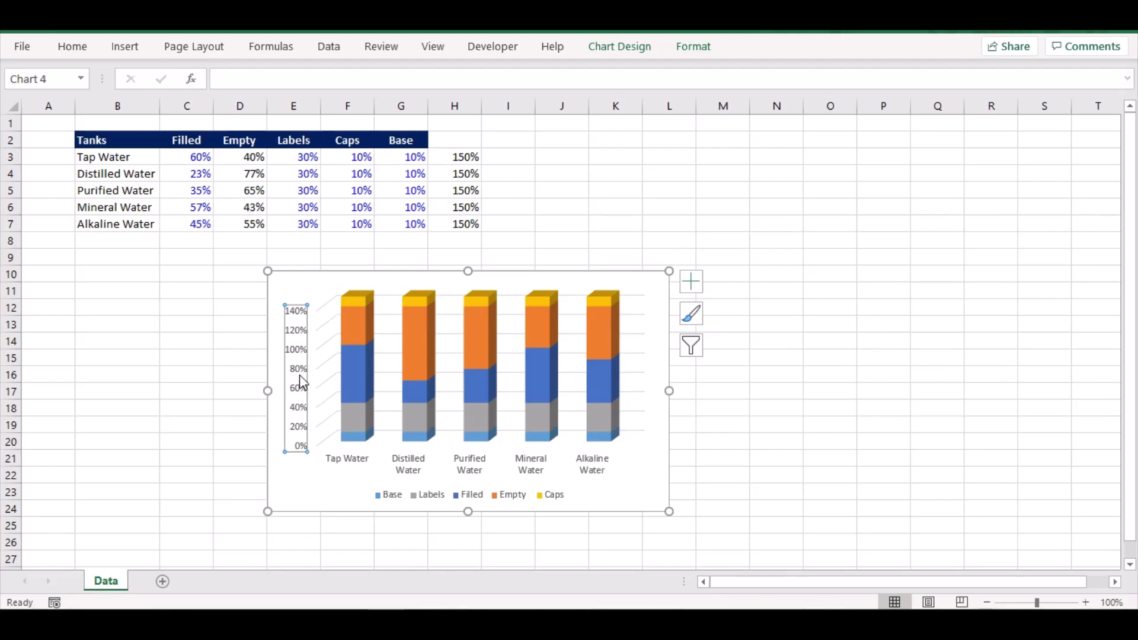
pyautogui.press('Delete')
pyautogui.click(420, 497)
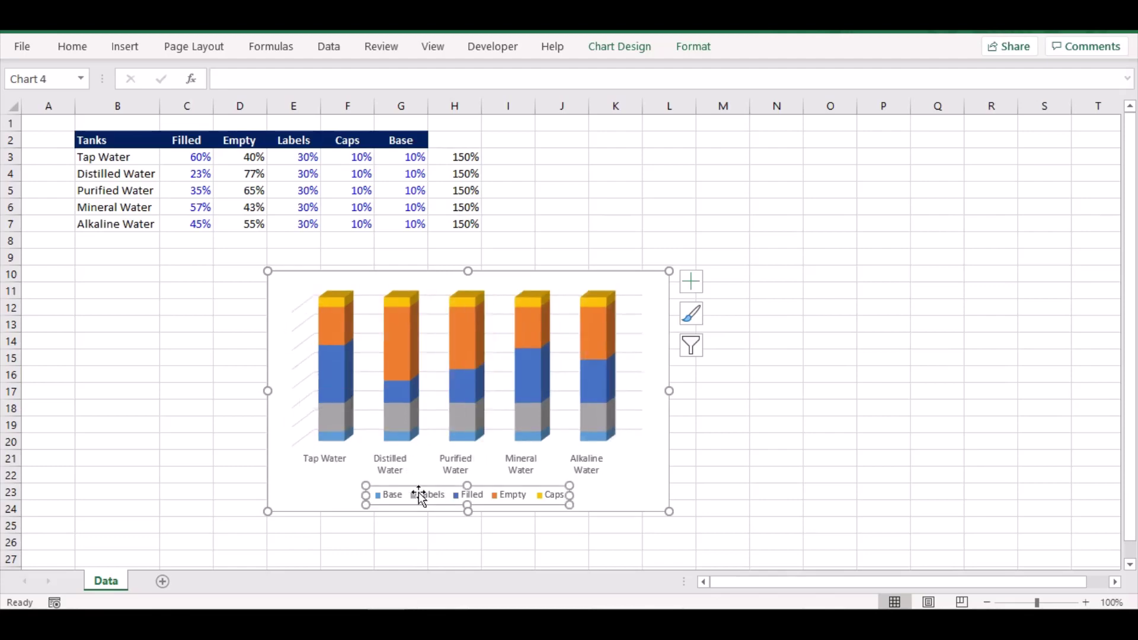
pyautogui.press('Delete')
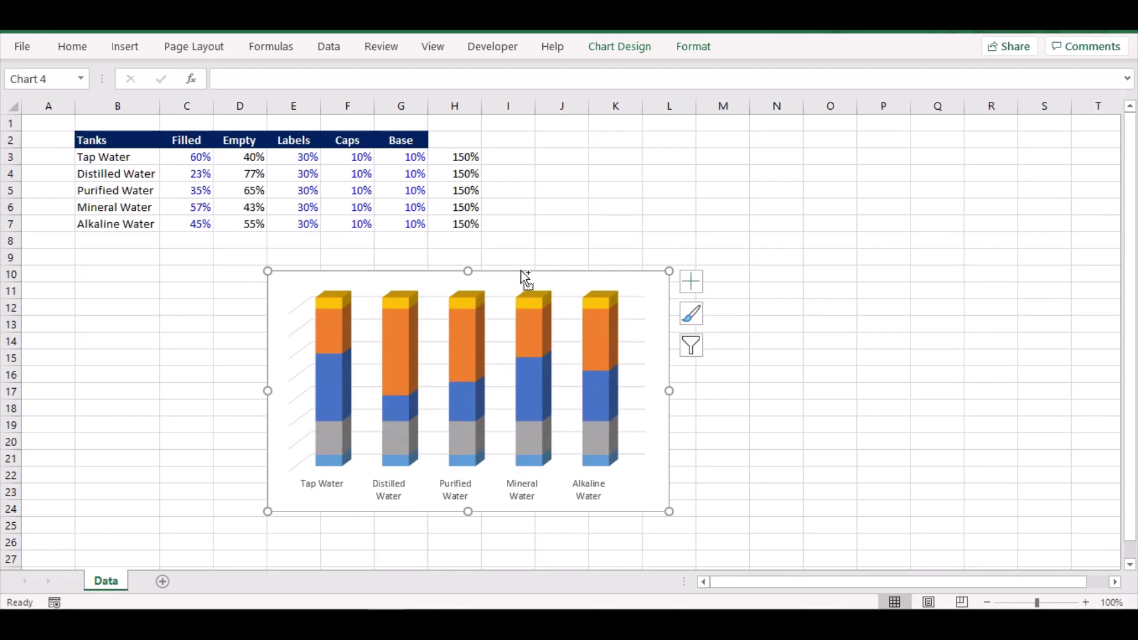
pyautogui.click(173, 541)
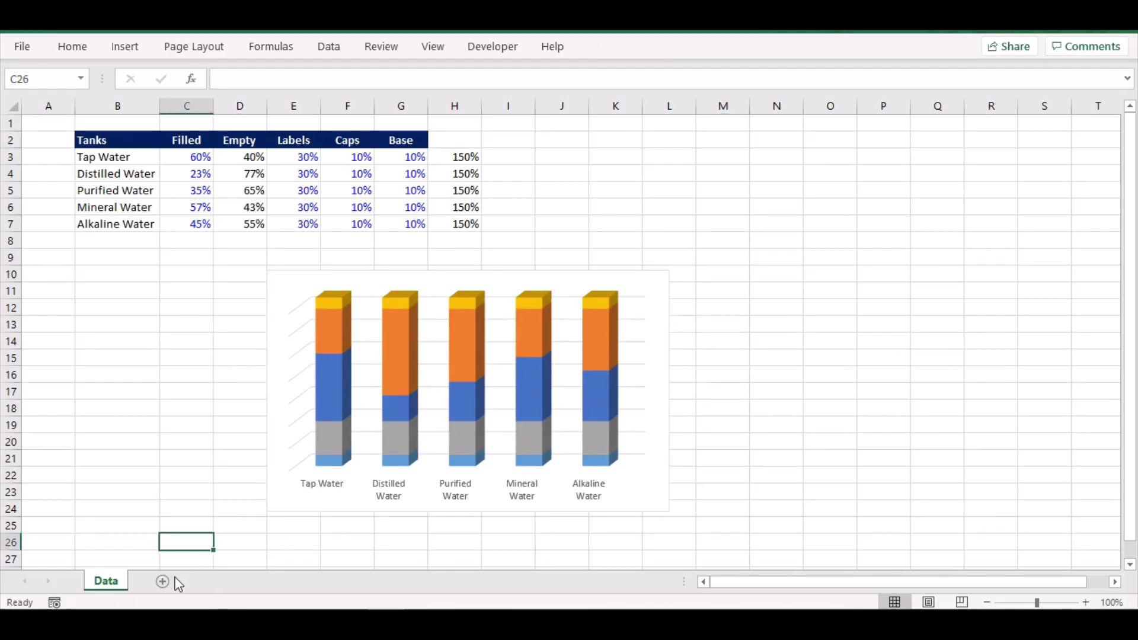
# - Add a new worksheet named Dashbaord and hide its gridlines
pyautogui.click(164, 582)
pyautogui.rightClick(163, 583)
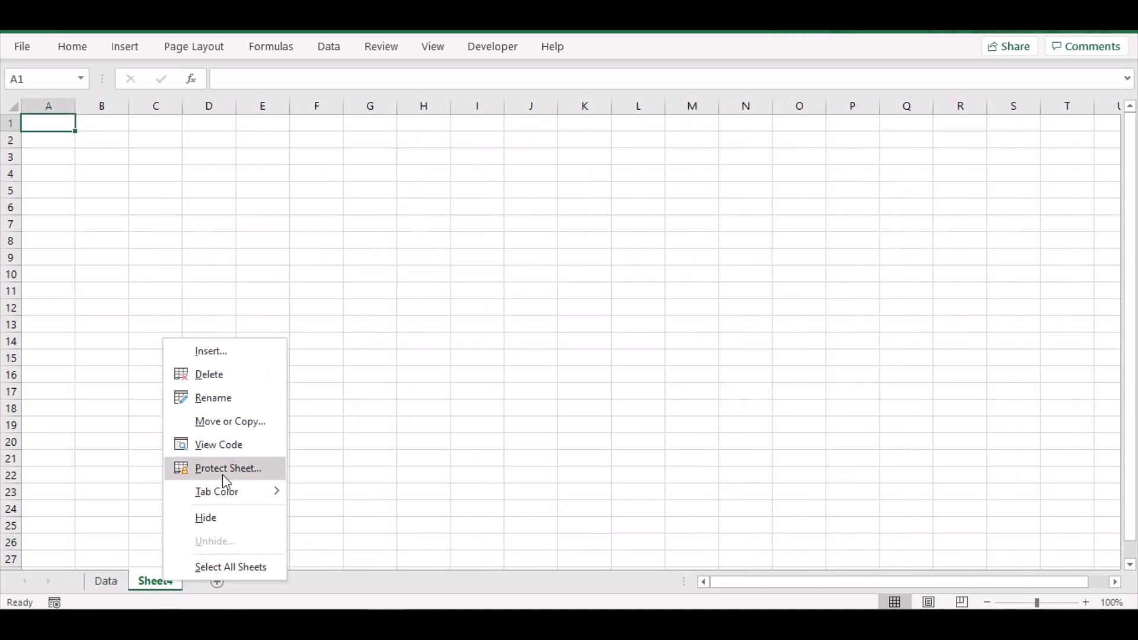
pyautogui.click(215, 402)
pyautogui.write('Dashbaord')
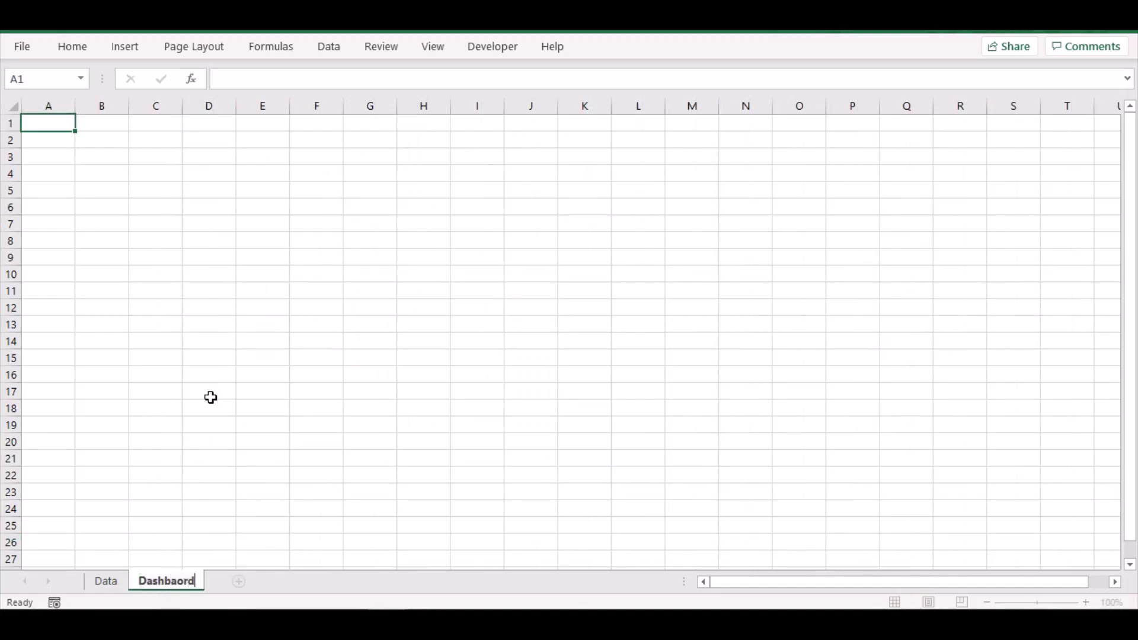
pyautogui.click(210, 397)
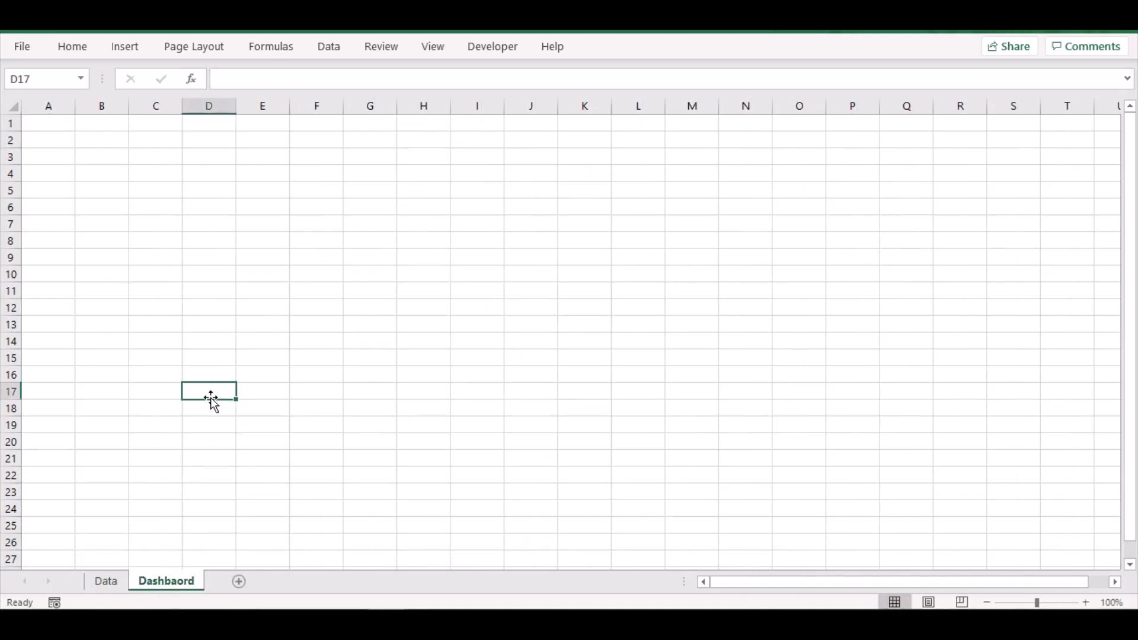
pyautogui.click(434, 46)
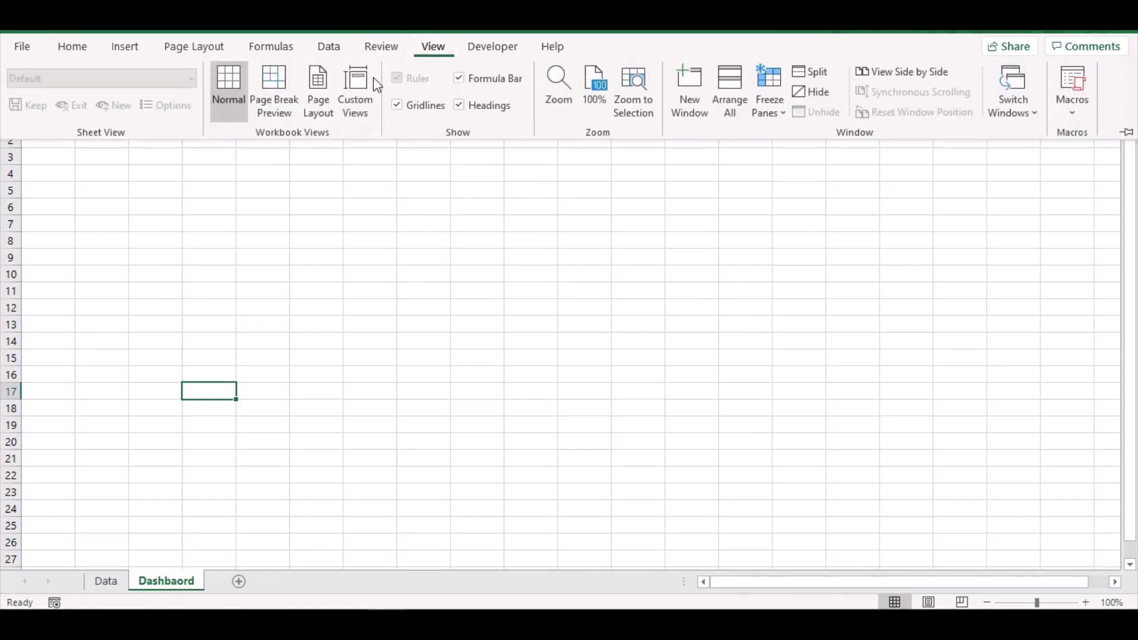
pyautogui.click(405, 105)
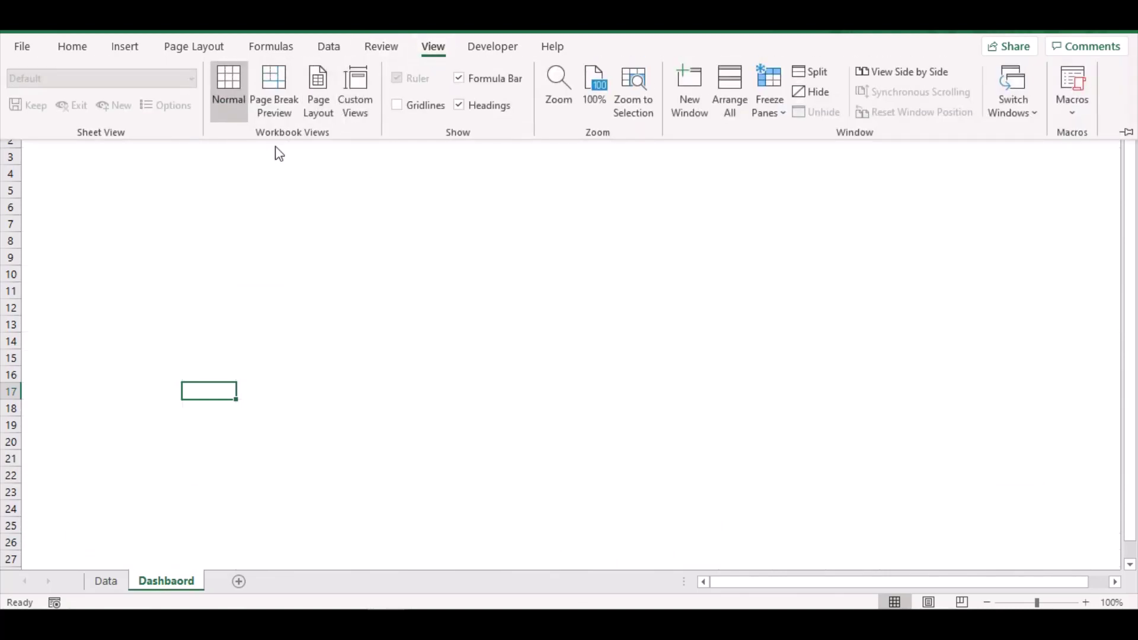
# - Search the online pictures for "white sand beach" to insert on the Dashbaord sheet
pyautogui.click(118, 47)
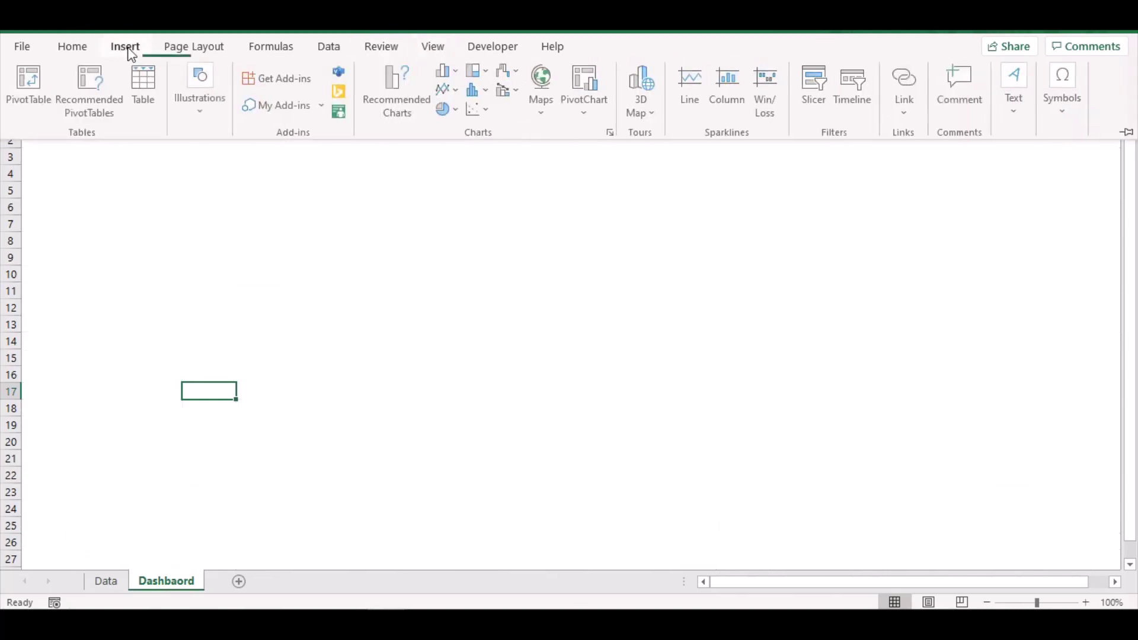
pyautogui.click(210, 114)
pyautogui.click(201, 171)
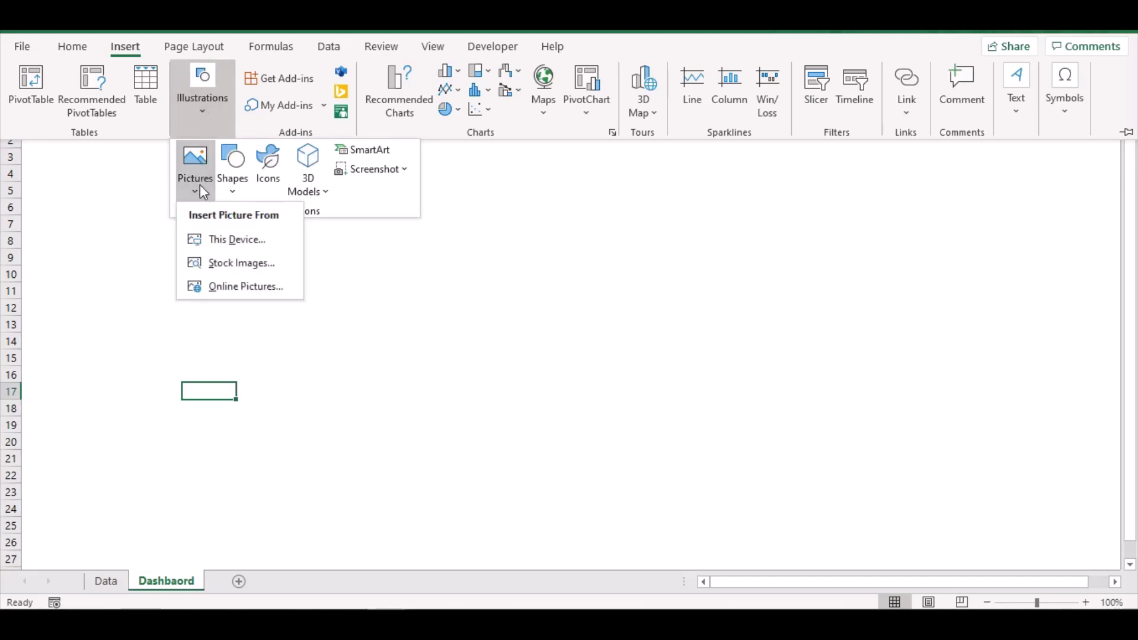
pyautogui.click(219, 286)
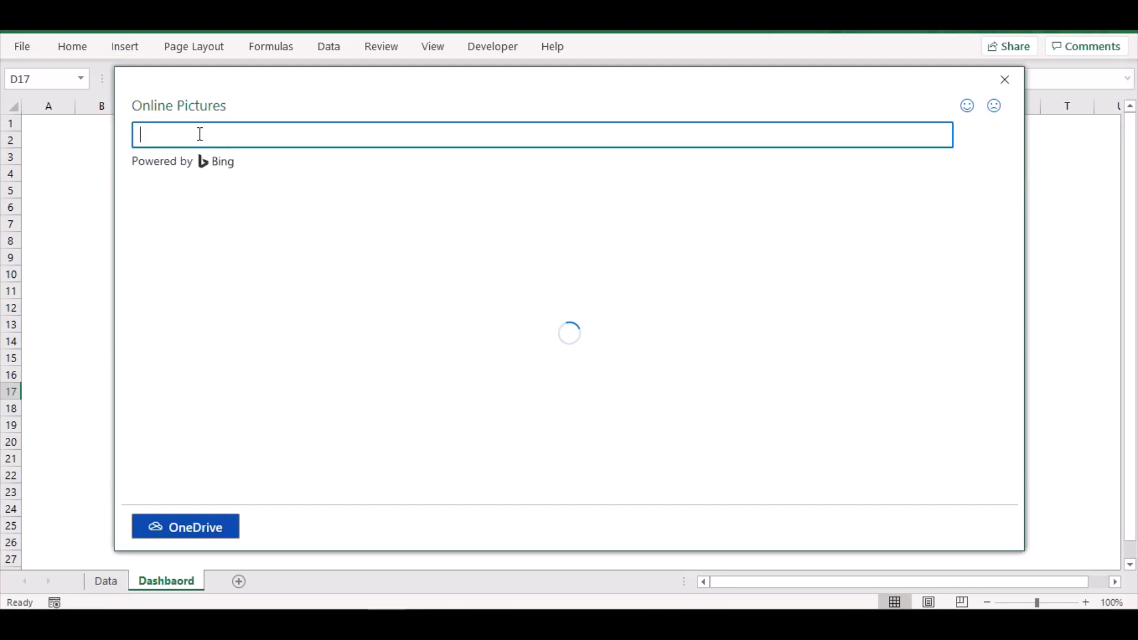
pyautogui.write('white dsand beach')
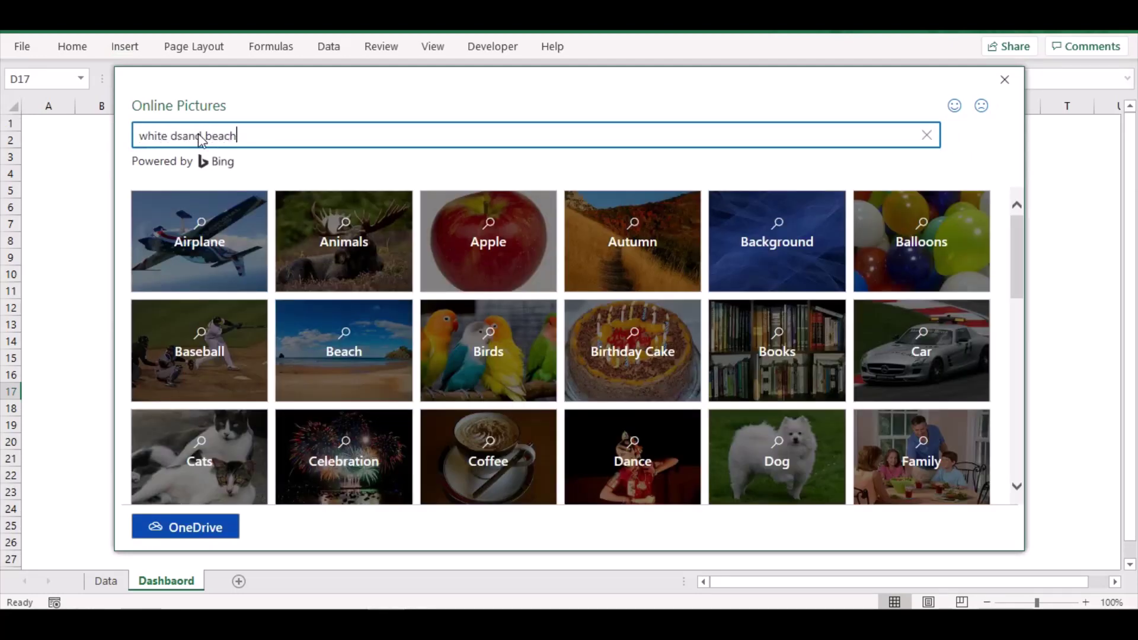
pyautogui.press('Left')
pyautogui.click(199, 133)
pyautogui.press('BackSpace')
pyautogui.press('Return')
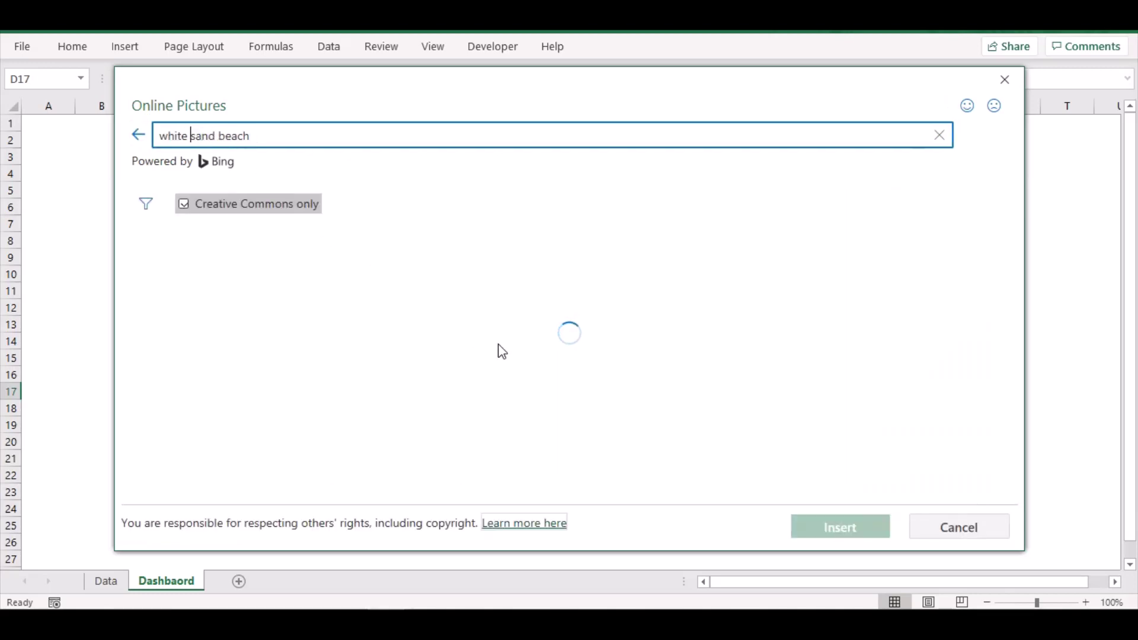
# - Insert the picture of a sunrise over a beach with turquoise water from the search results
pyautogui.scroll(-5, 501, 350)
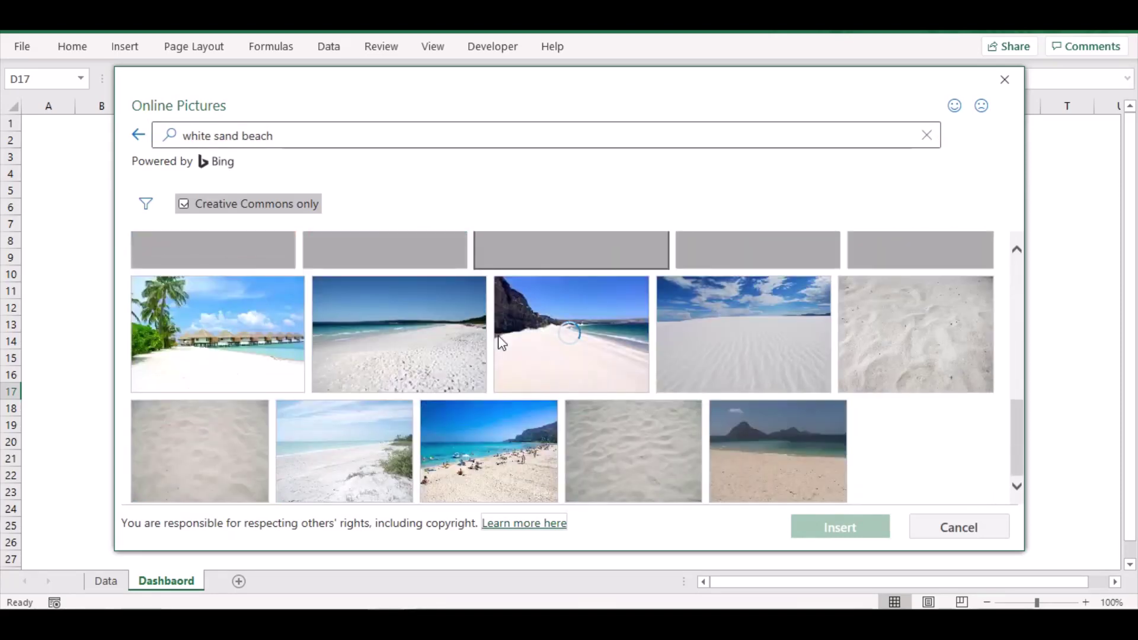
pyautogui.scroll(-10, 501, 345)
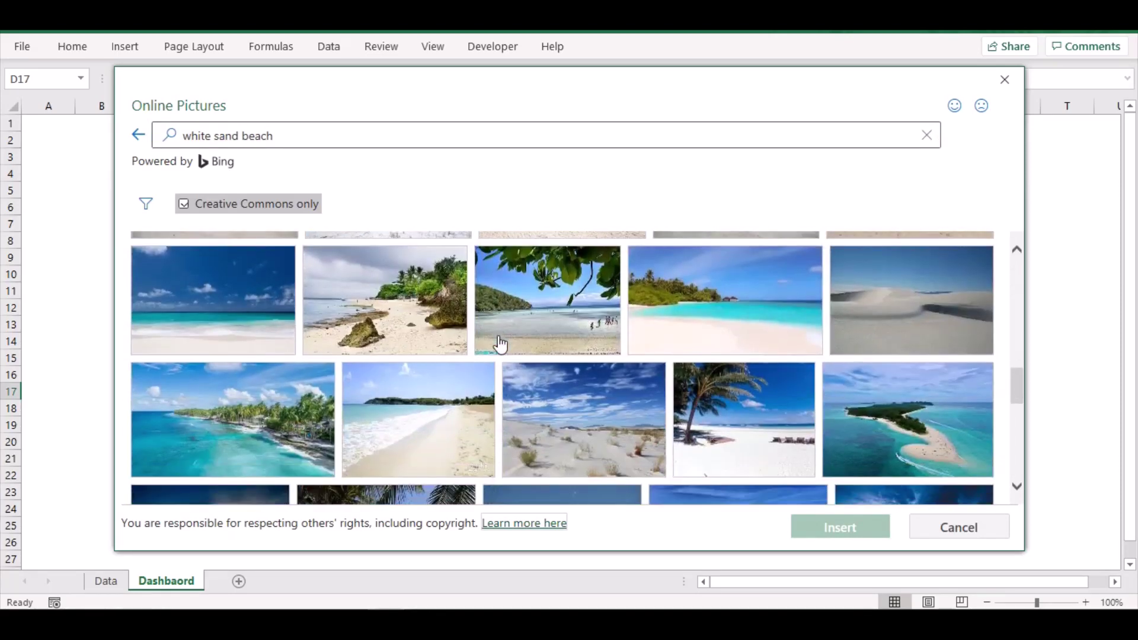
pyautogui.scroll(-3, 496, 344)
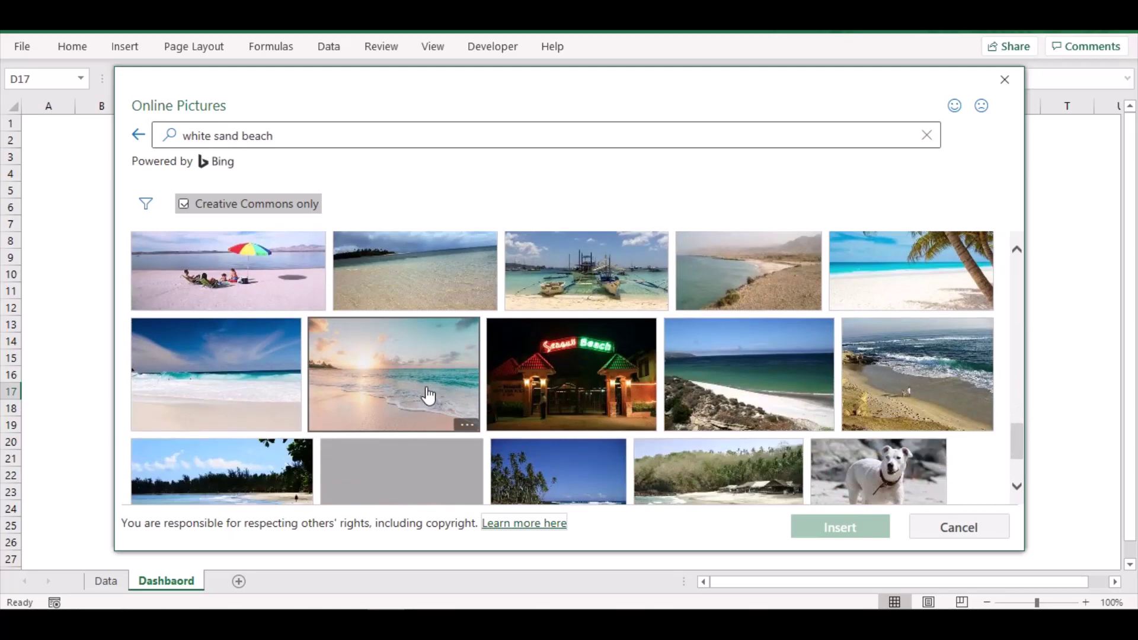
pyautogui.click(427, 399)
pyautogui.click(845, 529)
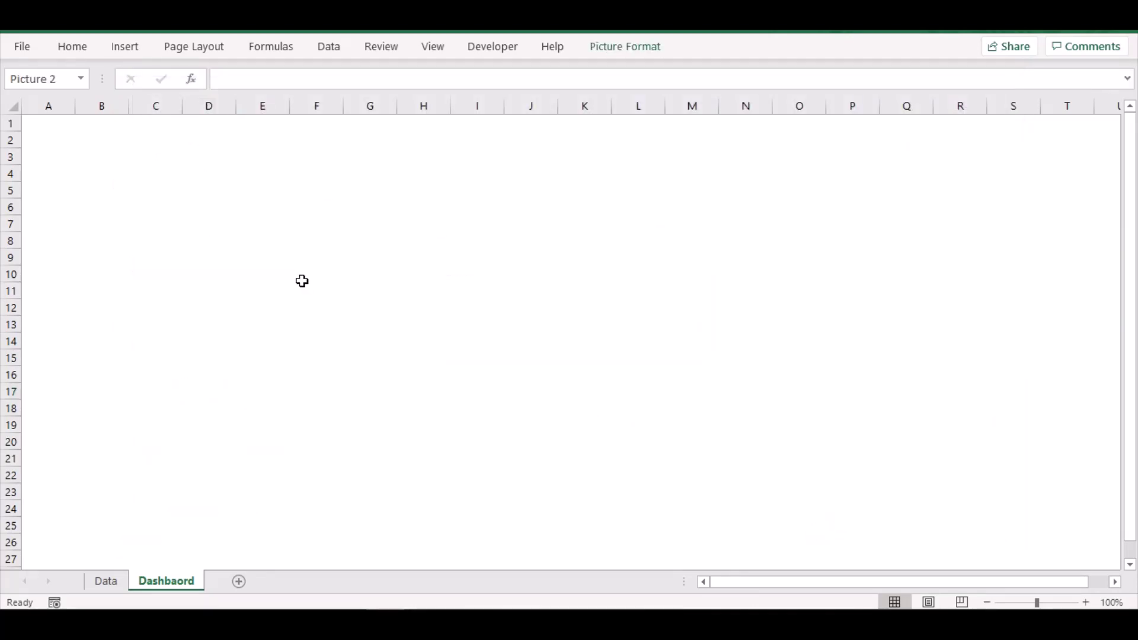
# - Move the beach picture to cell A1 and stretch it across to column U and well below row 28 as a background
pyautogui.moveTo(453, 409); pyautogui.dragTo(203, 101)
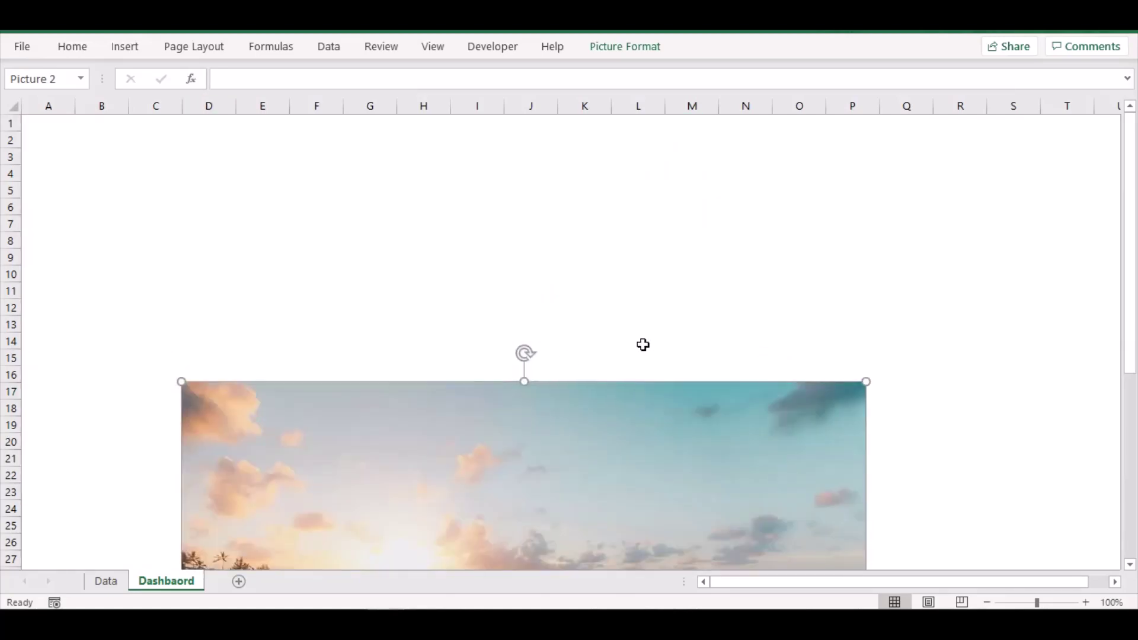
pyautogui.moveTo(371, 223); pyautogui.dragTo(270, 143)
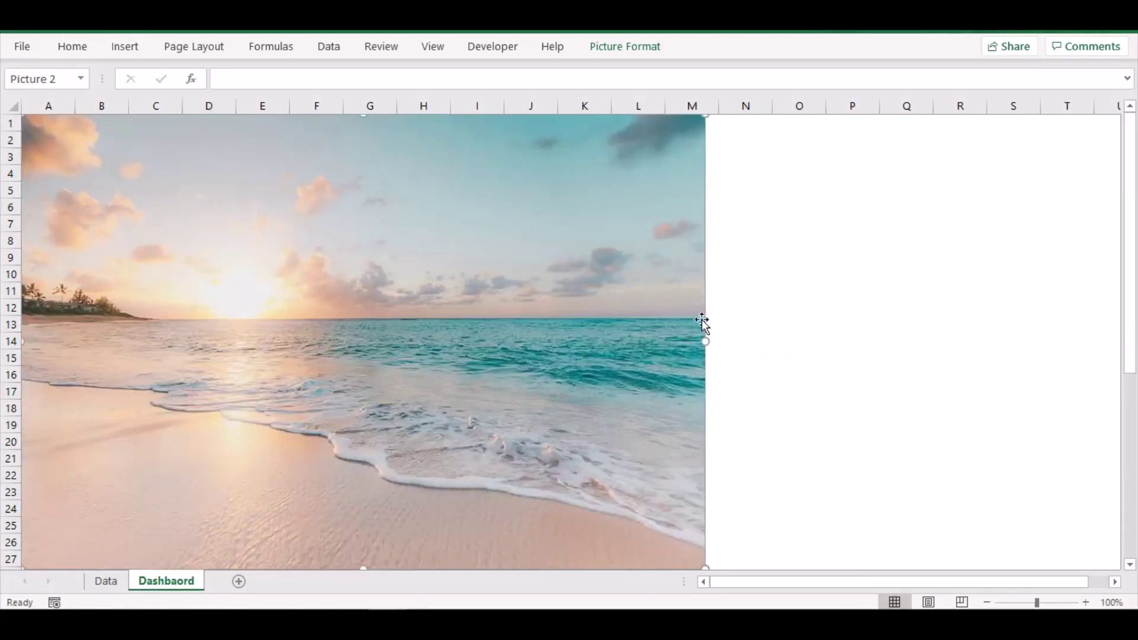
pyautogui.moveTo(706, 341); pyautogui.dragTo(1121, 341)
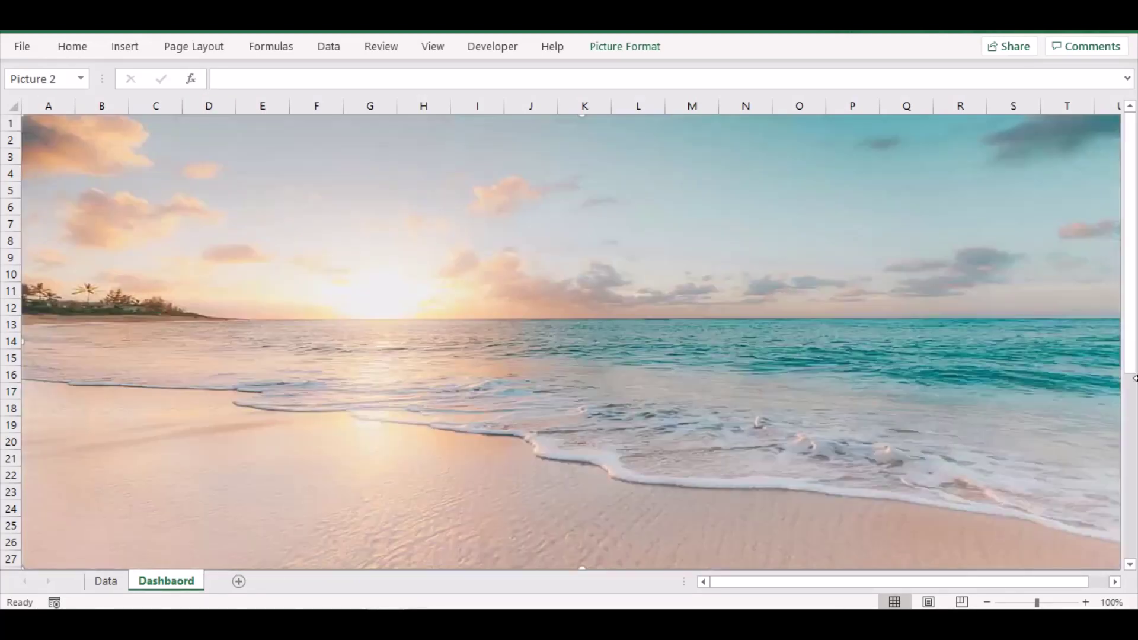
pyautogui.scroll(-3, 587, 403)
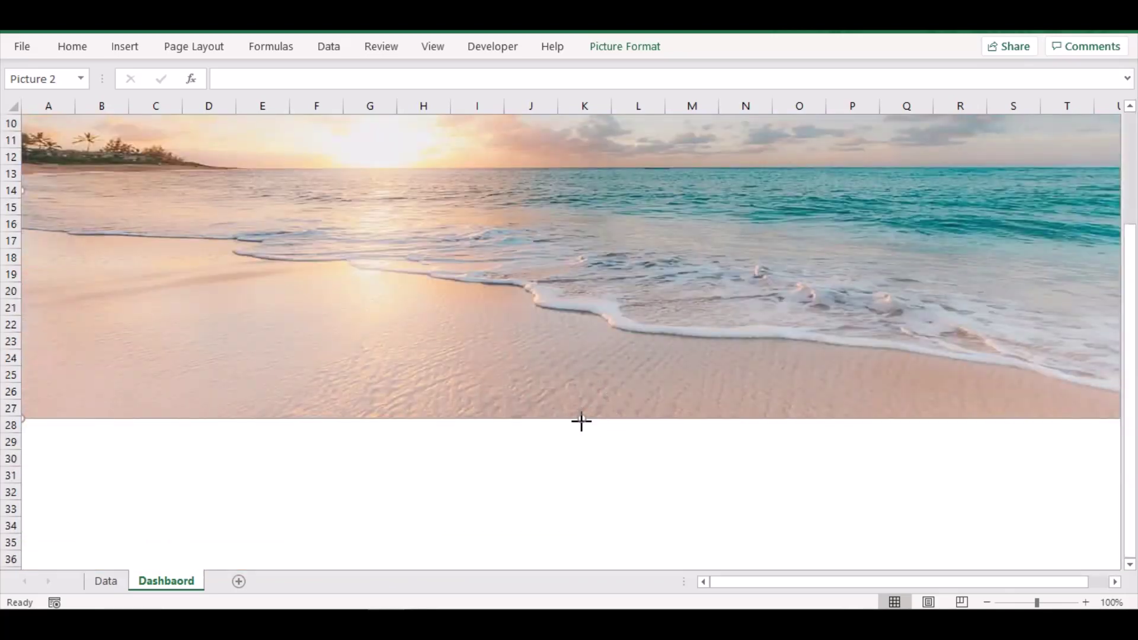
pyautogui.moveTo(582, 421); pyautogui.dragTo(582, 612)
pyautogui.scroll(3, 388, 320)
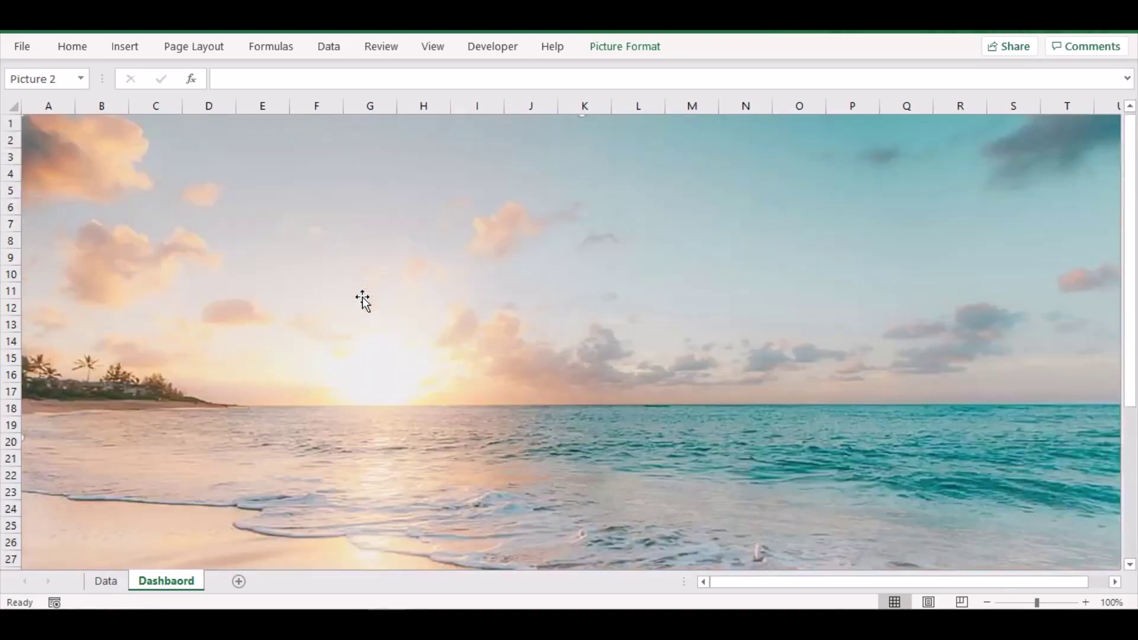
# - Cut the chart from the Data sheet, paste it on the Dashbaord sheet, and place it over the picture around columns G to N
pyautogui.click(109, 580)
pyautogui.click(438, 280)
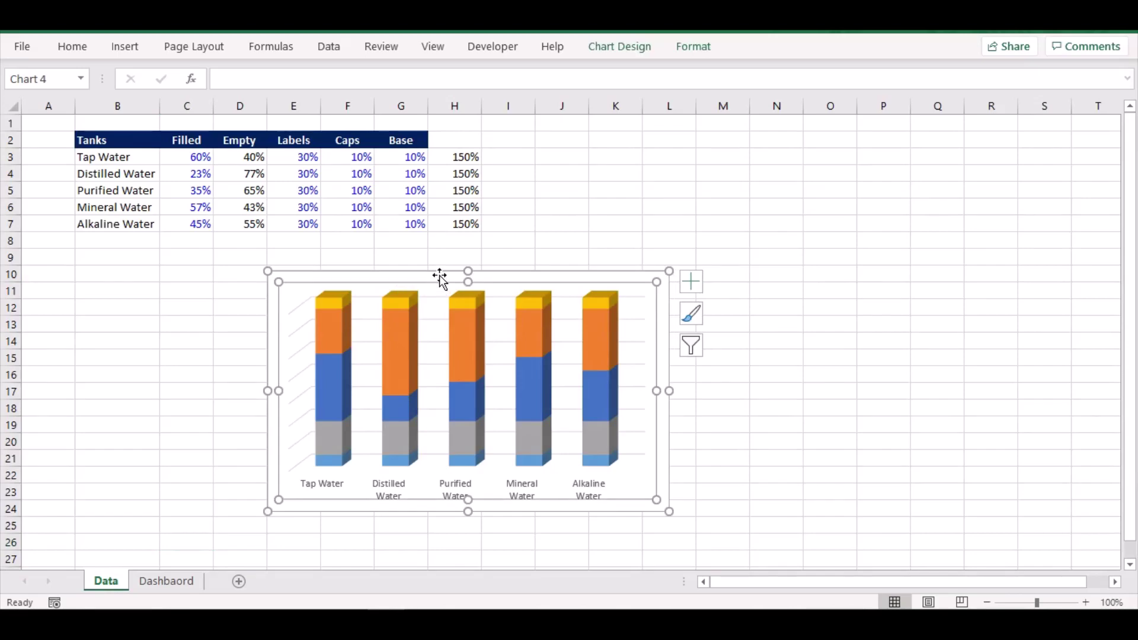
pyautogui.click(433, 270)
pyautogui.hotkey('ctrl', 'x')
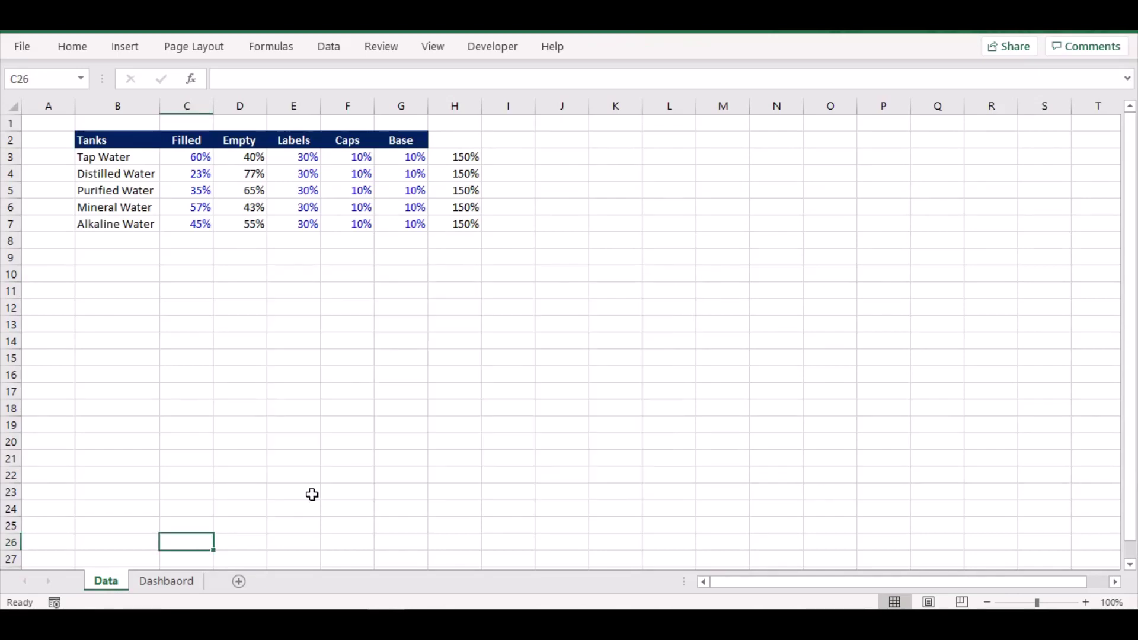
pyautogui.click(163, 584)
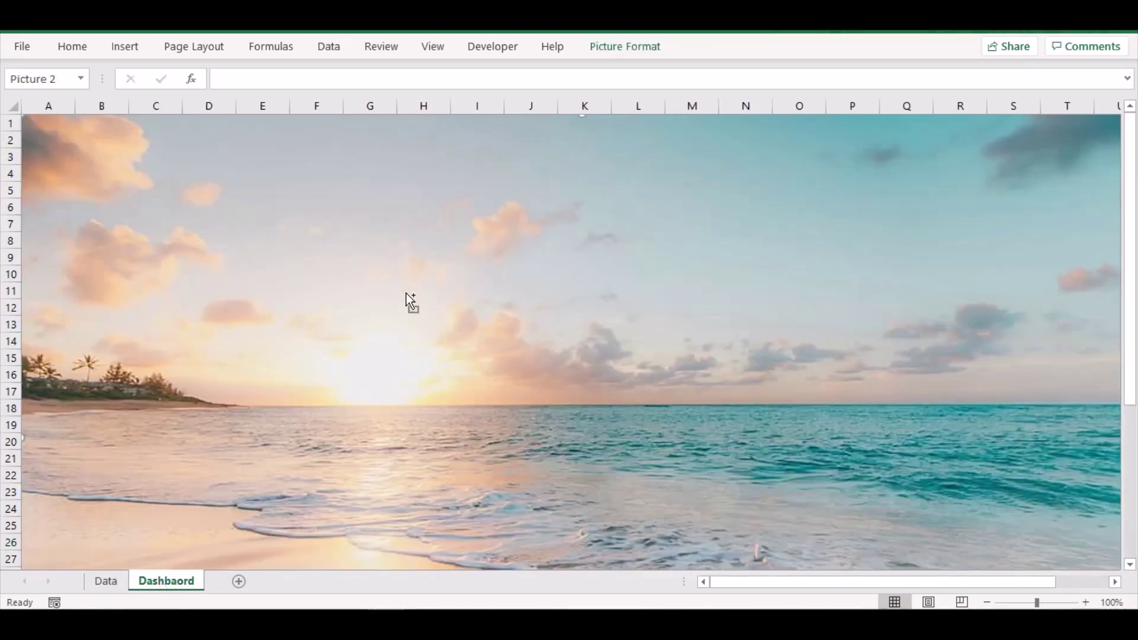
pyautogui.hotkey('ctrl', 'v')
pyautogui.moveTo(322, 356); pyautogui.dragTo(661, 485)
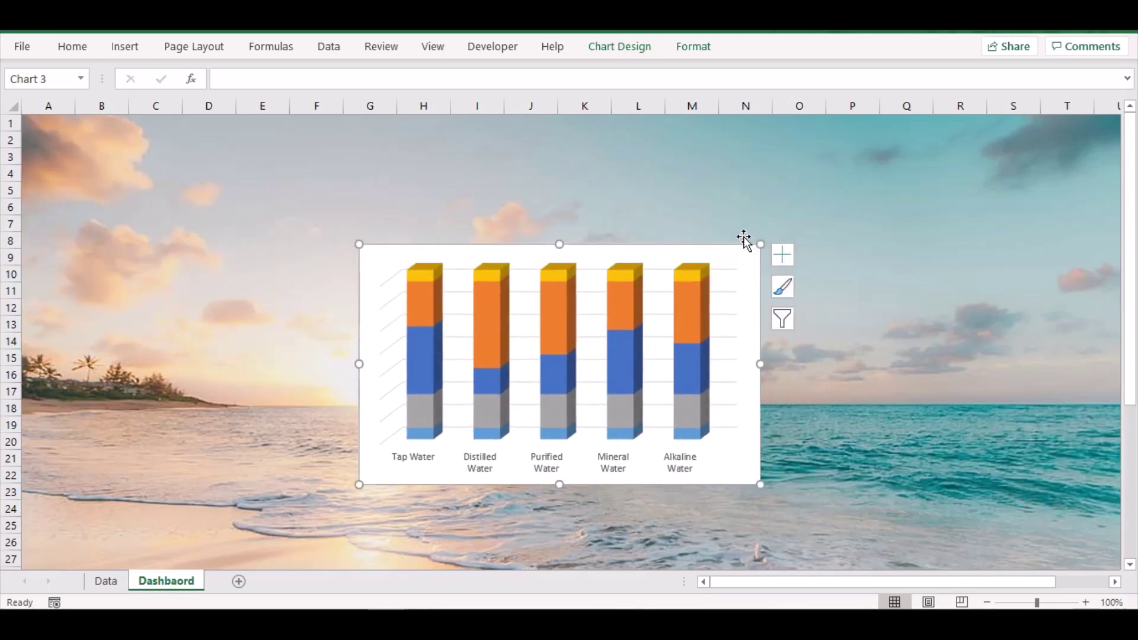
# - Set the chart area to no fill and no border line, and delete the chart's major gridlines
pyautogui.rightClick(723, 243)
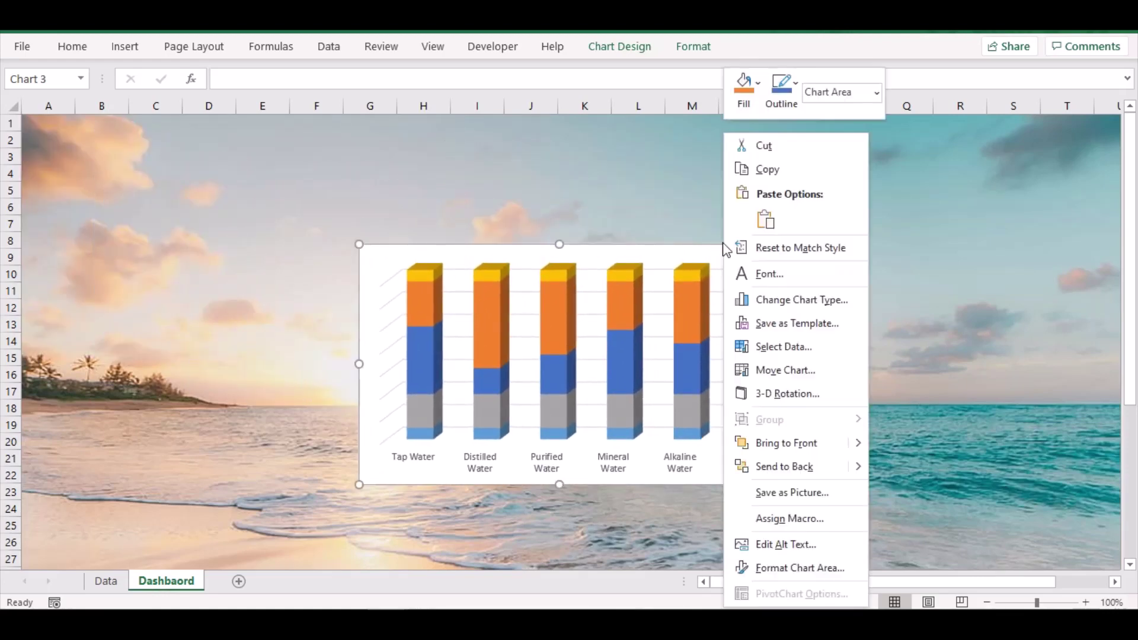
pyautogui.click(788, 570)
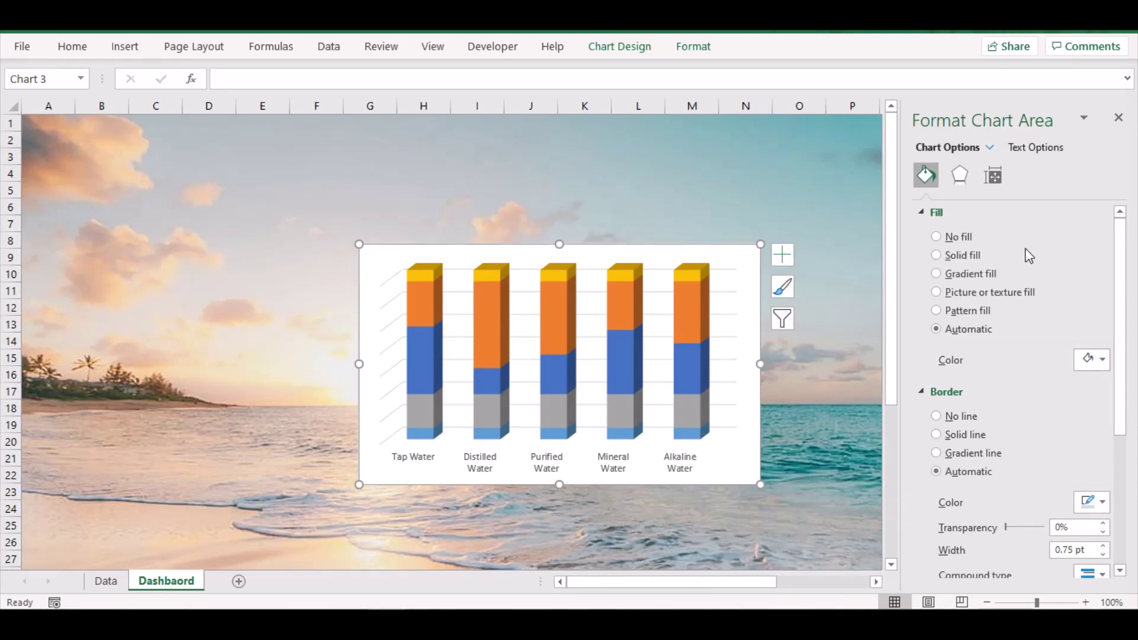
pyautogui.click(937, 237)
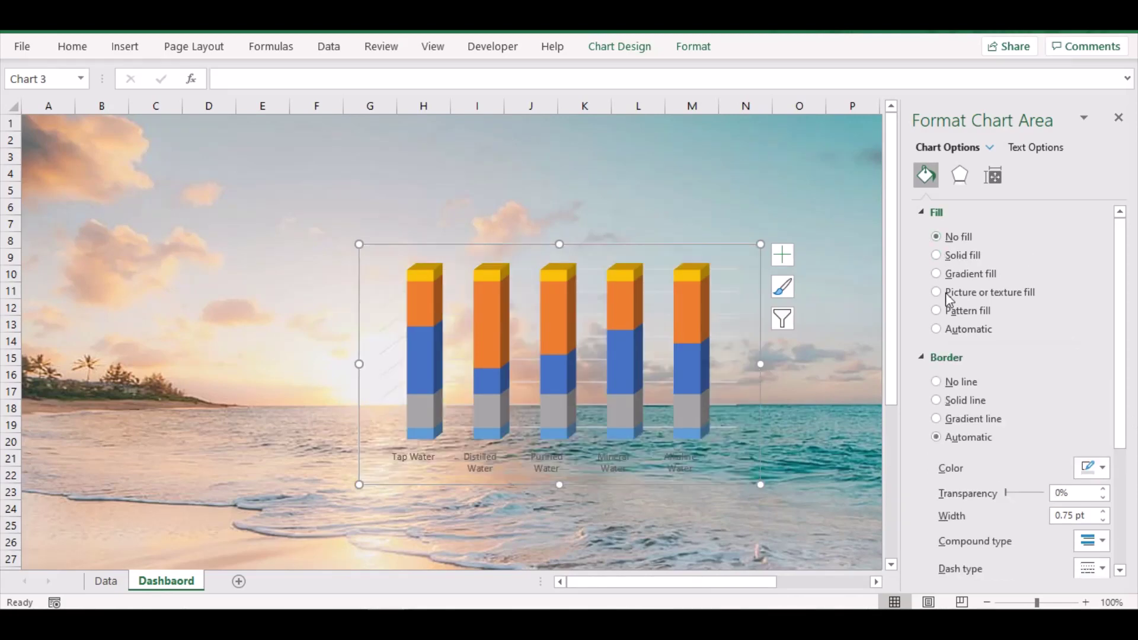
pyautogui.click(938, 382)
pyautogui.click(724, 291)
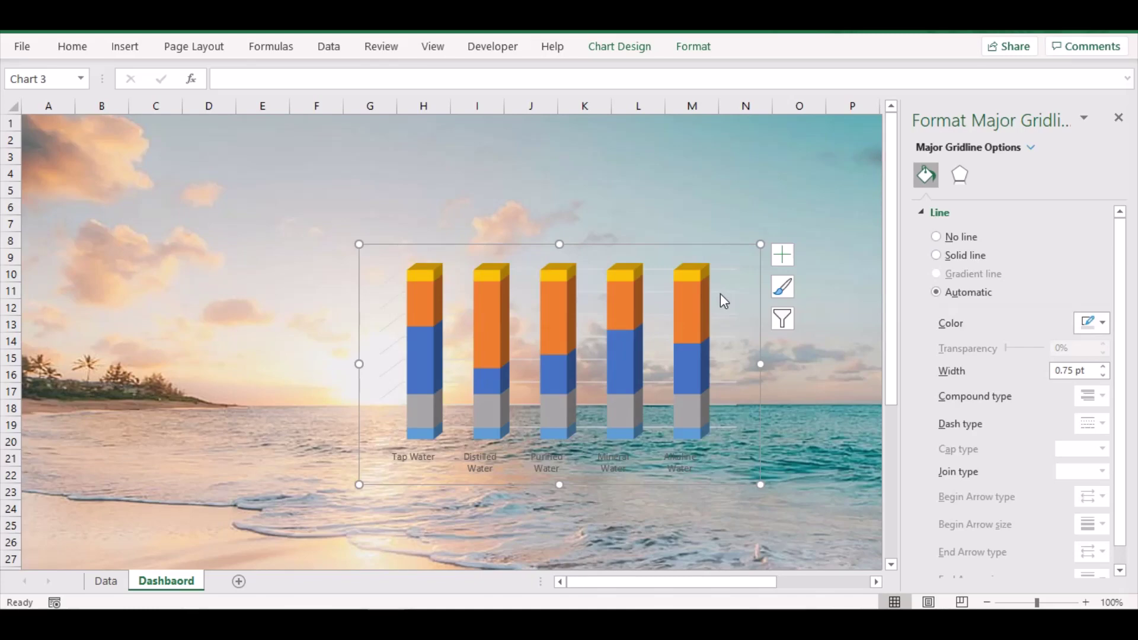
pyautogui.press('Delete')
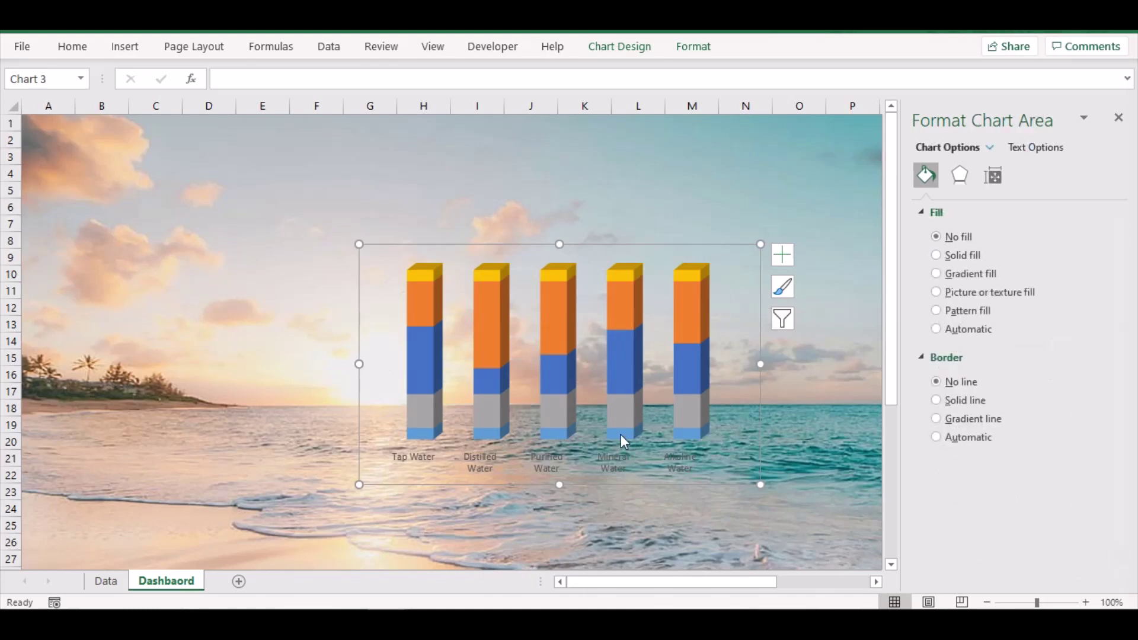
# - Set the chart walls to no fill and no border line
pyautogui.click(655, 301)
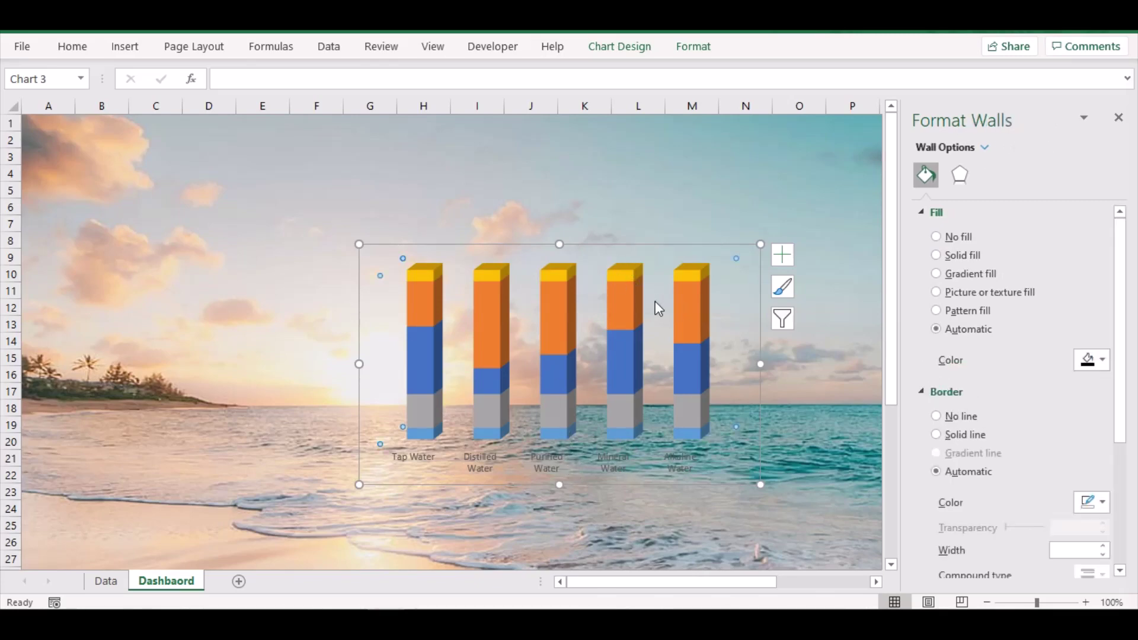
pyautogui.click(937, 237)
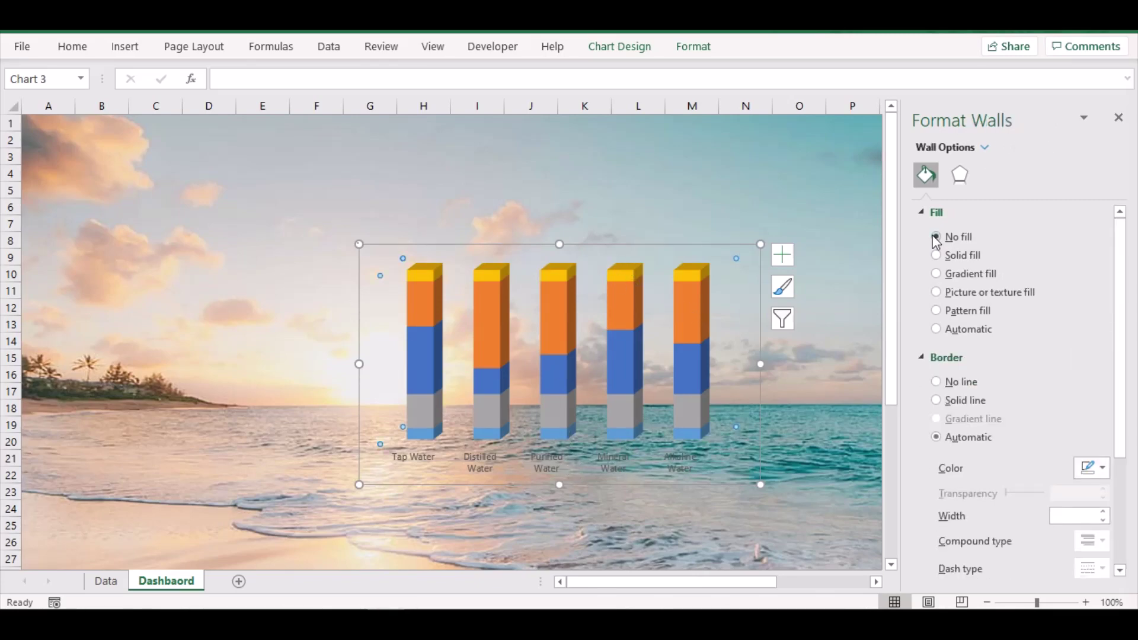
pyautogui.click(937, 382)
pyautogui.click(746, 357)
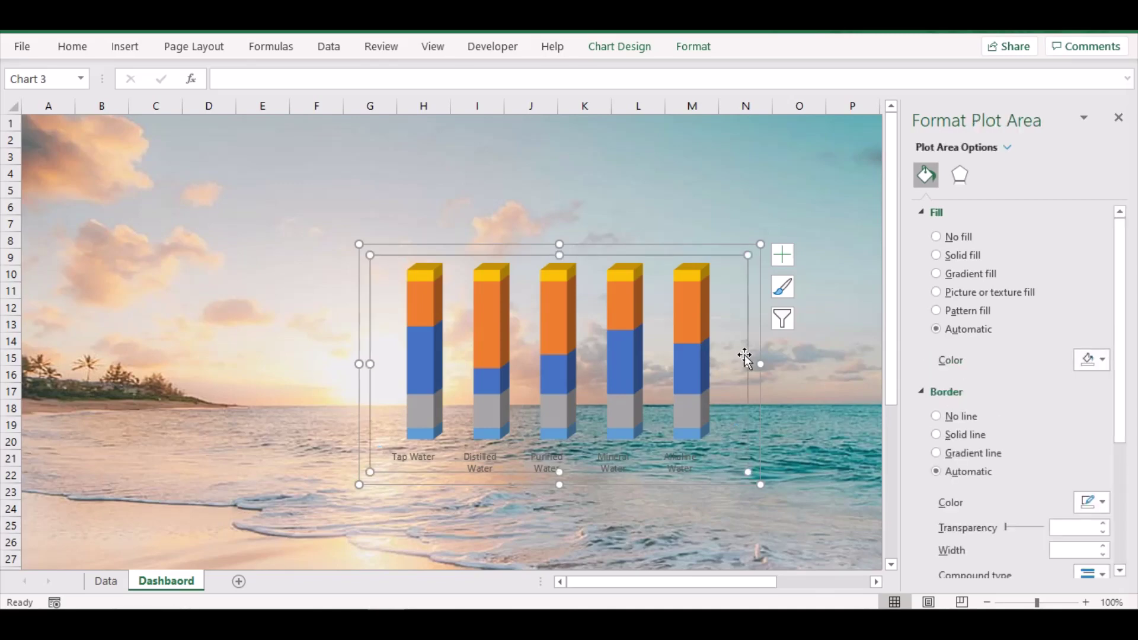
pyautogui.scroll(-3, 1071, 355)
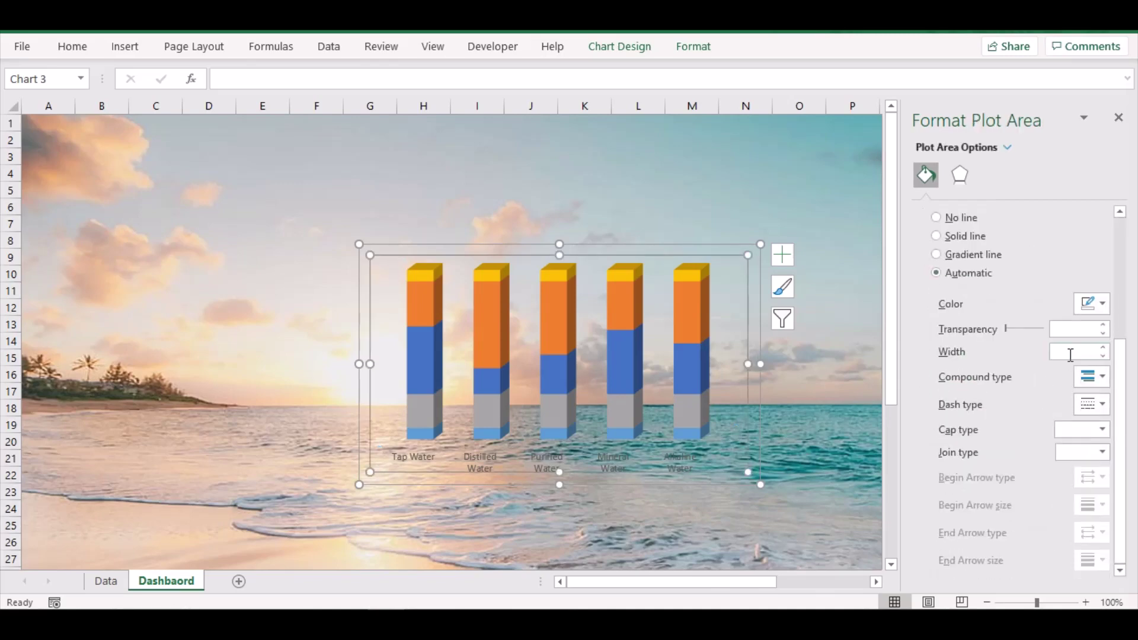
pyautogui.scroll(3, 1070, 354)
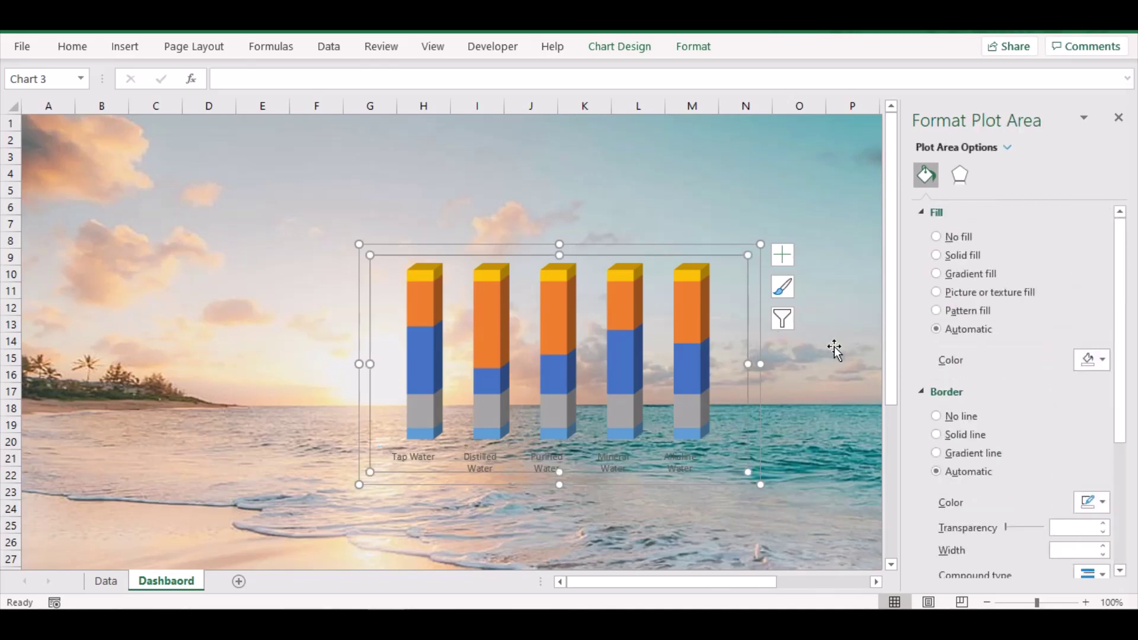
pyautogui.click(728, 354)
pyautogui.click(959, 238)
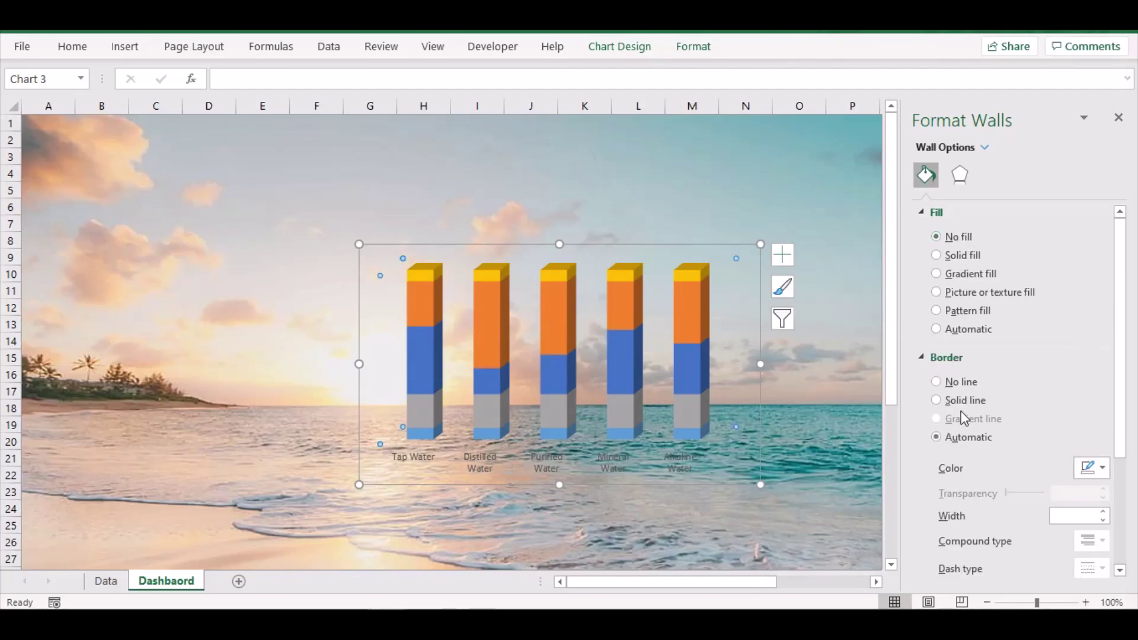
pyautogui.click(953, 384)
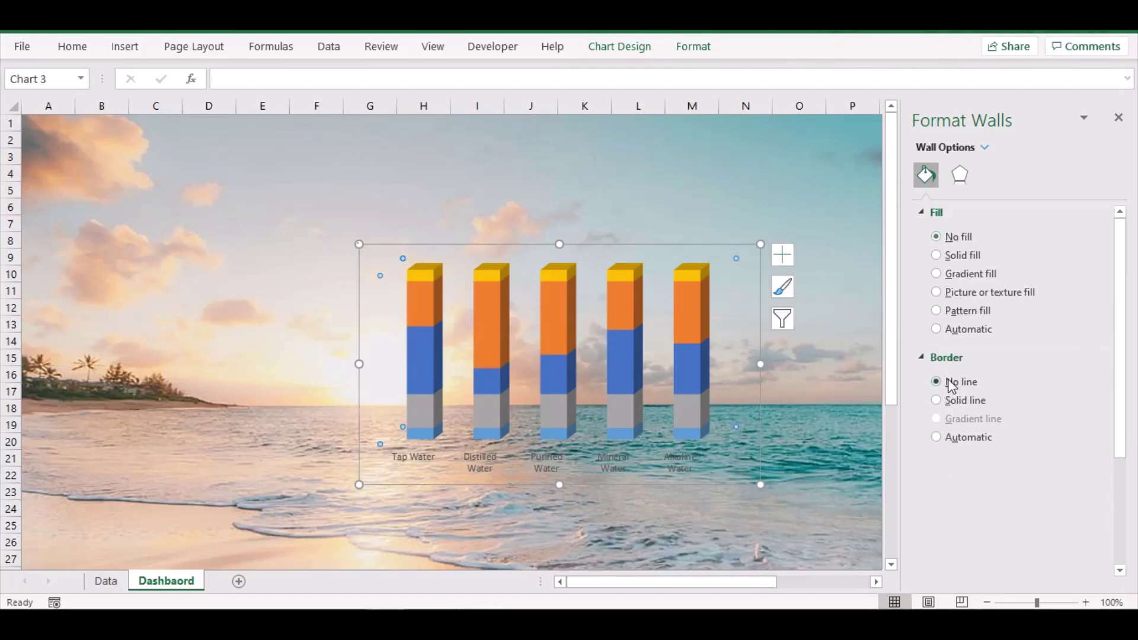
pyautogui.click(822, 343)
# - Change the column shape of the chart's data series to Cylinder
pyautogui.click(686, 311)
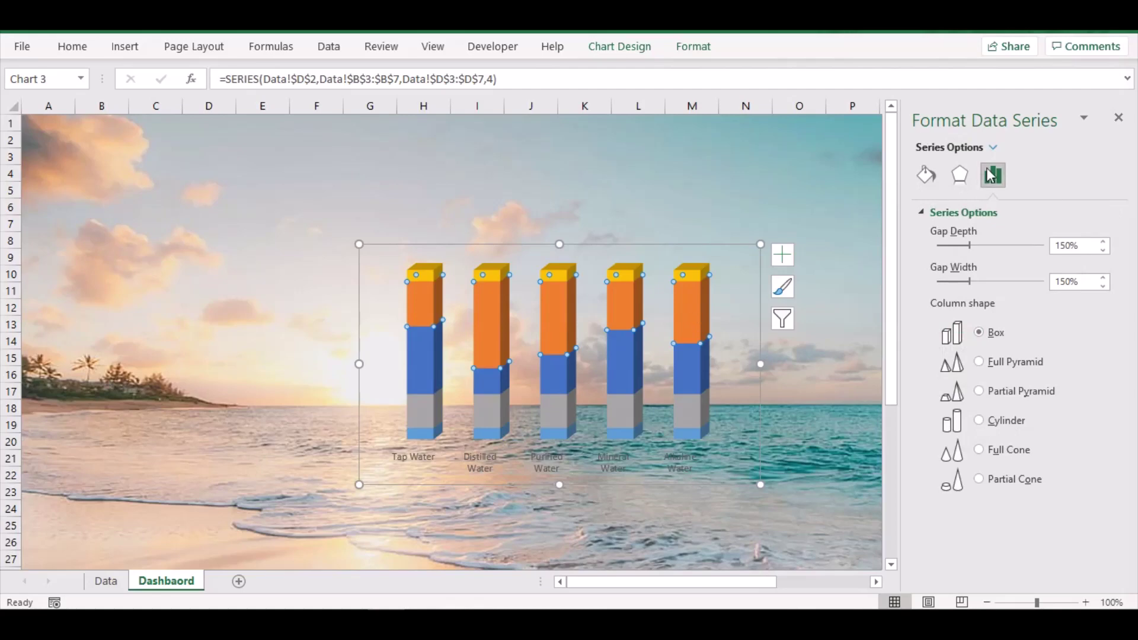
pyautogui.click(979, 421)
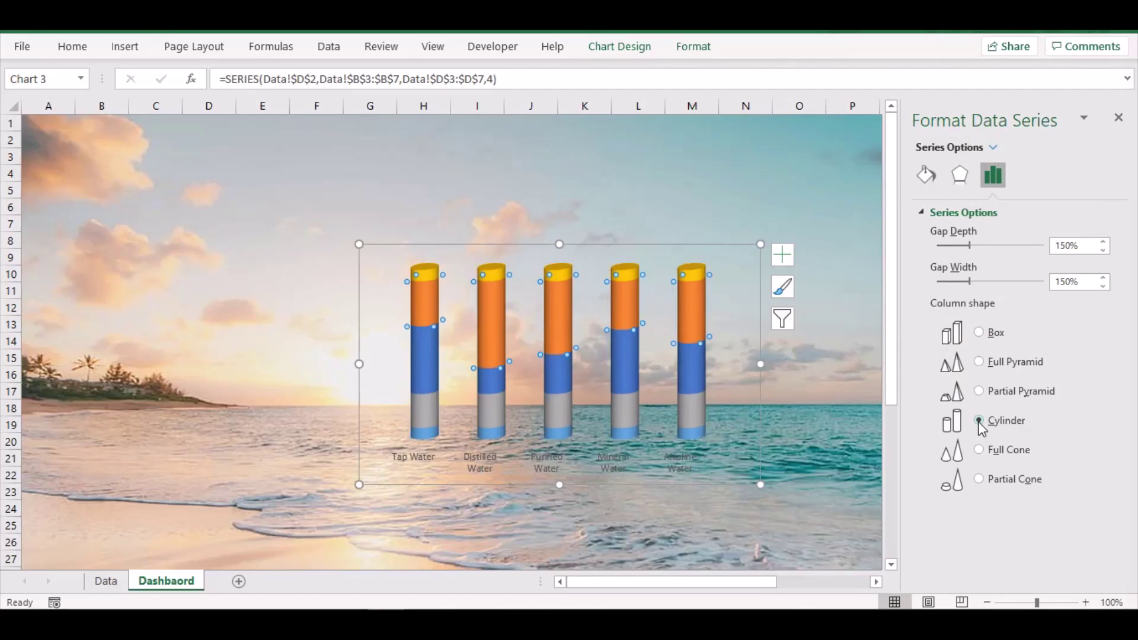
pyautogui.click(788, 363)
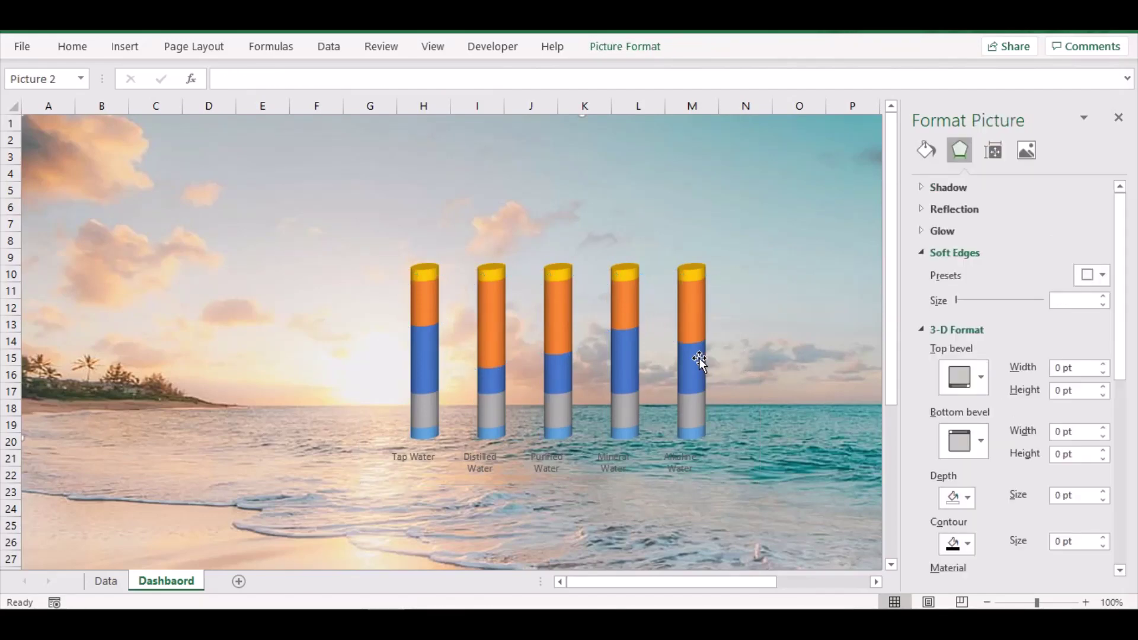
# - Set the chart's 3-D rotation to X 0° and Y 20°, and widen the chart on both sides to span columns F to O
pyautogui.click(690, 359)
pyautogui.rightClick(690, 359)
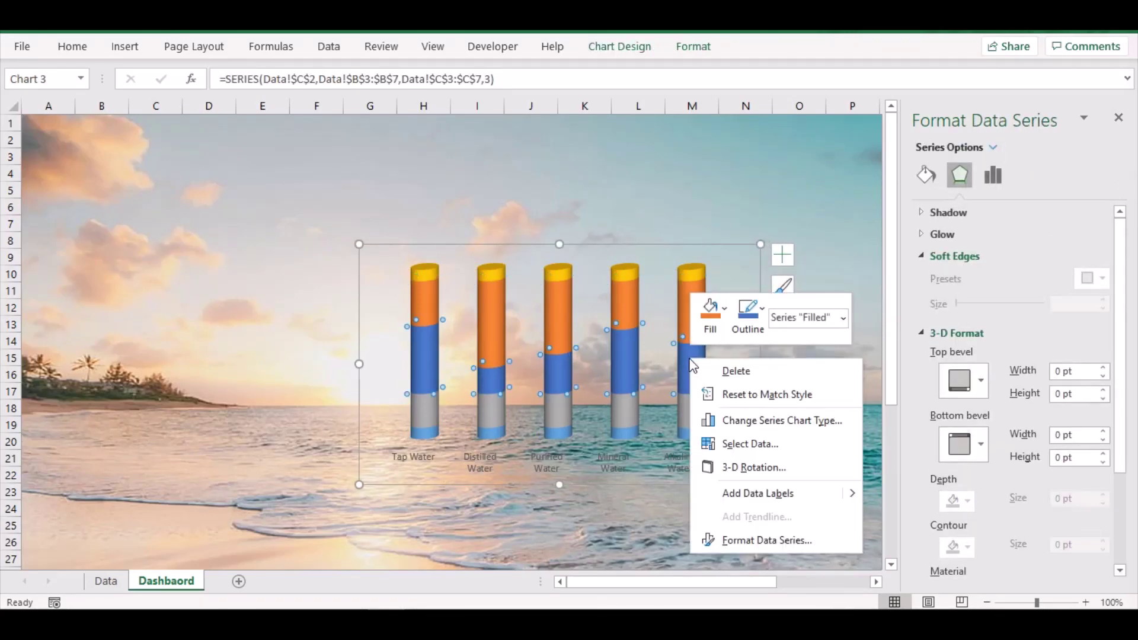
pyautogui.click(762, 466)
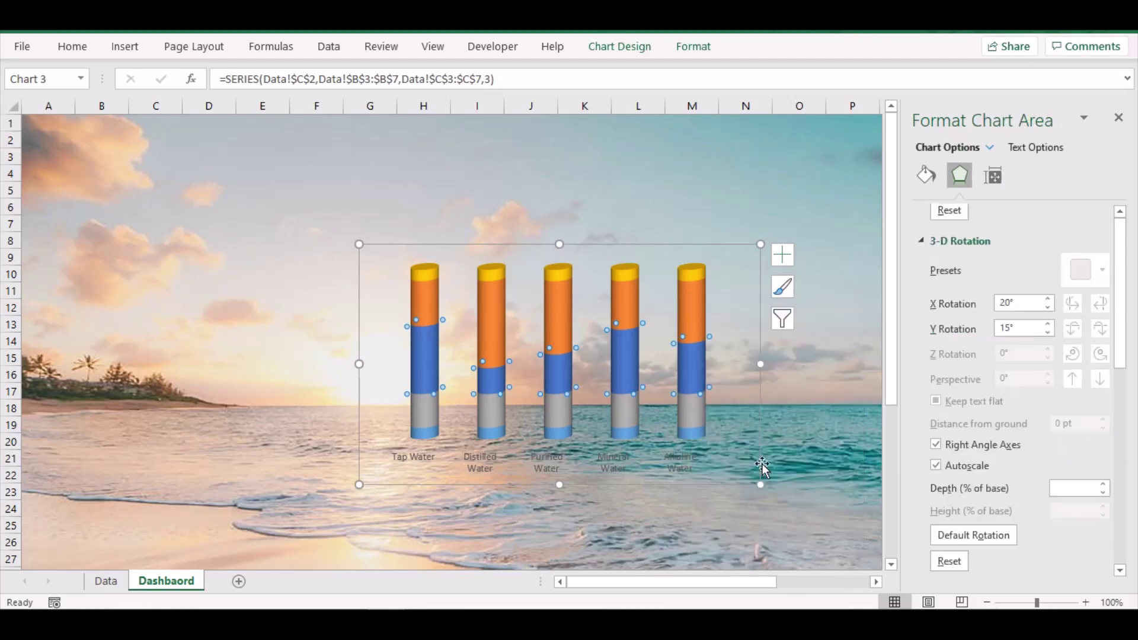
pyautogui.click(1047, 308)
pyautogui.click(1047, 308)
pyautogui.click(1050, 325)
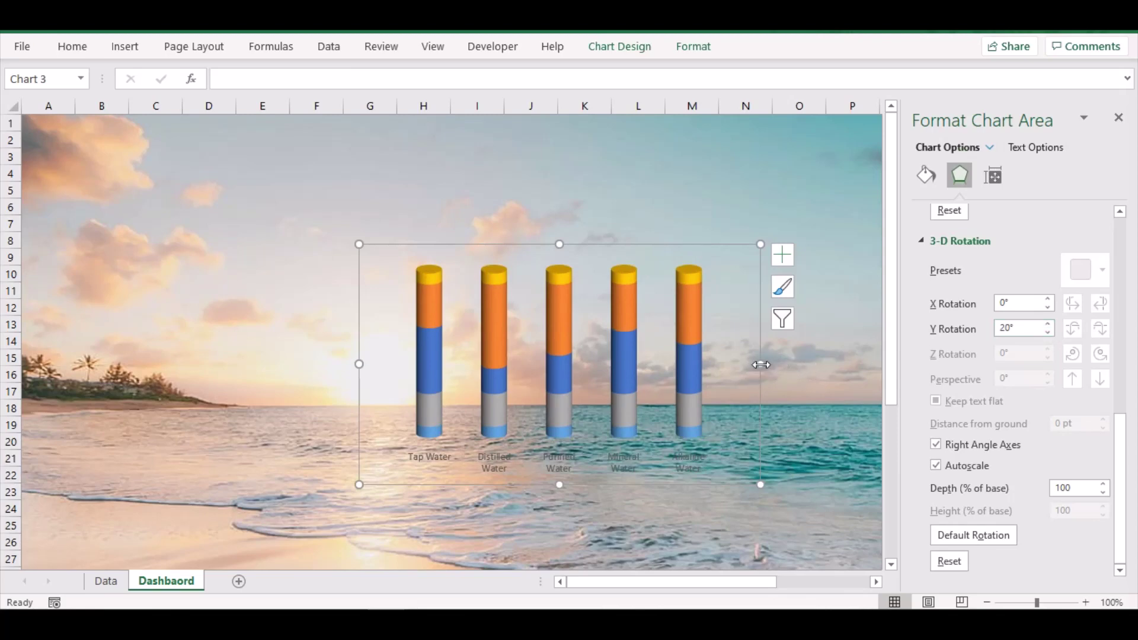
pyautogui.moveTo(762, 365); pyautogui.dragTo(795, 364)
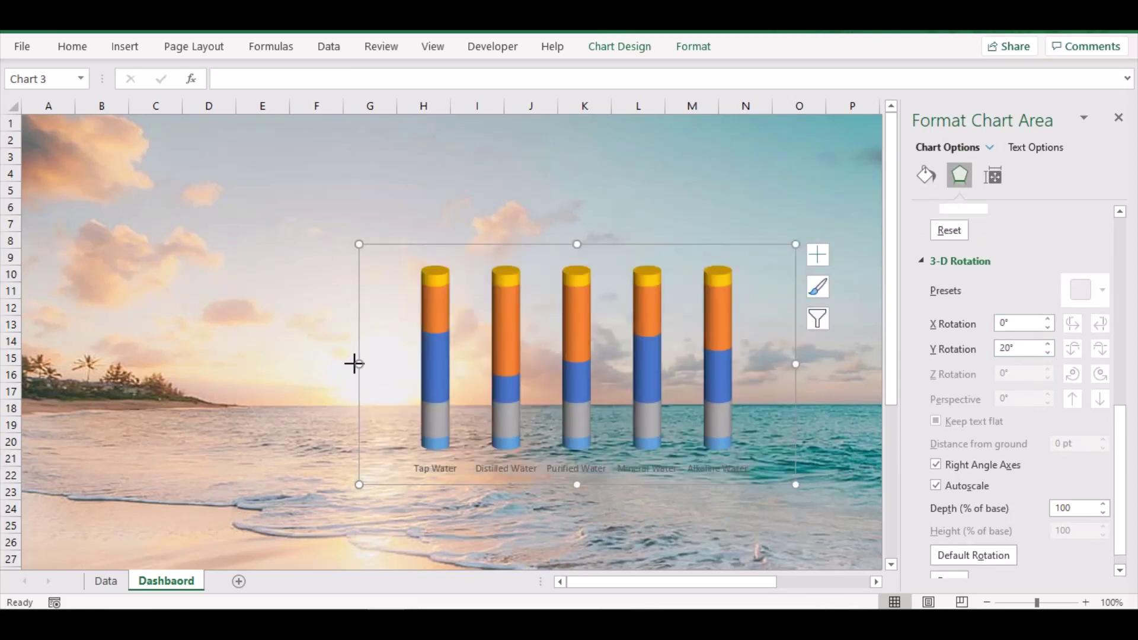
pyautogui.moveTo(357, 364); pyautogui.dragTo(319, 361)
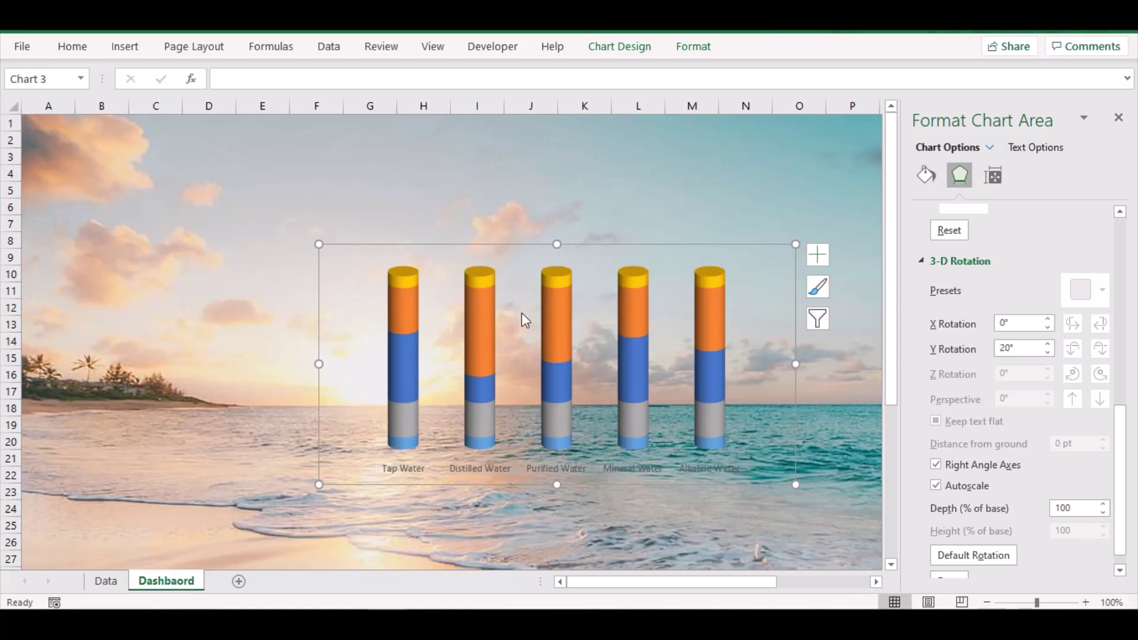
# - Set the data series' gap depth to 30% and gap width to 70%, and close the formatting pane
pyautogui.click(554, 318)
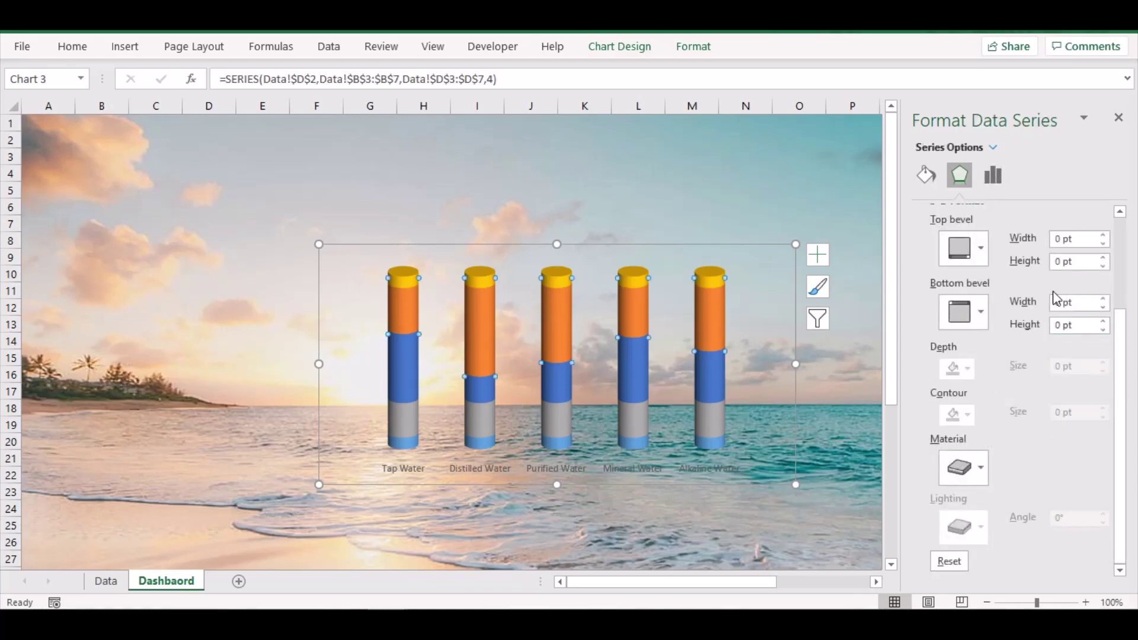
pyautogui.scroll(3, 1010, 227)
pyautogui.click(994, 178)
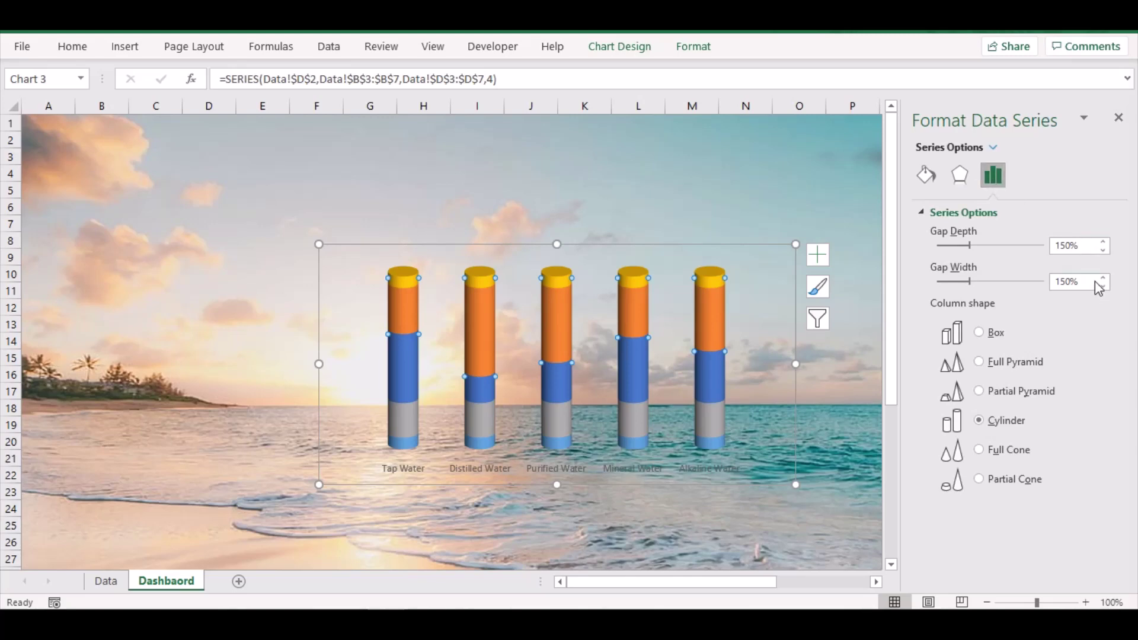
pyautogui.click(1071, 246)
pyautogui.write('30')
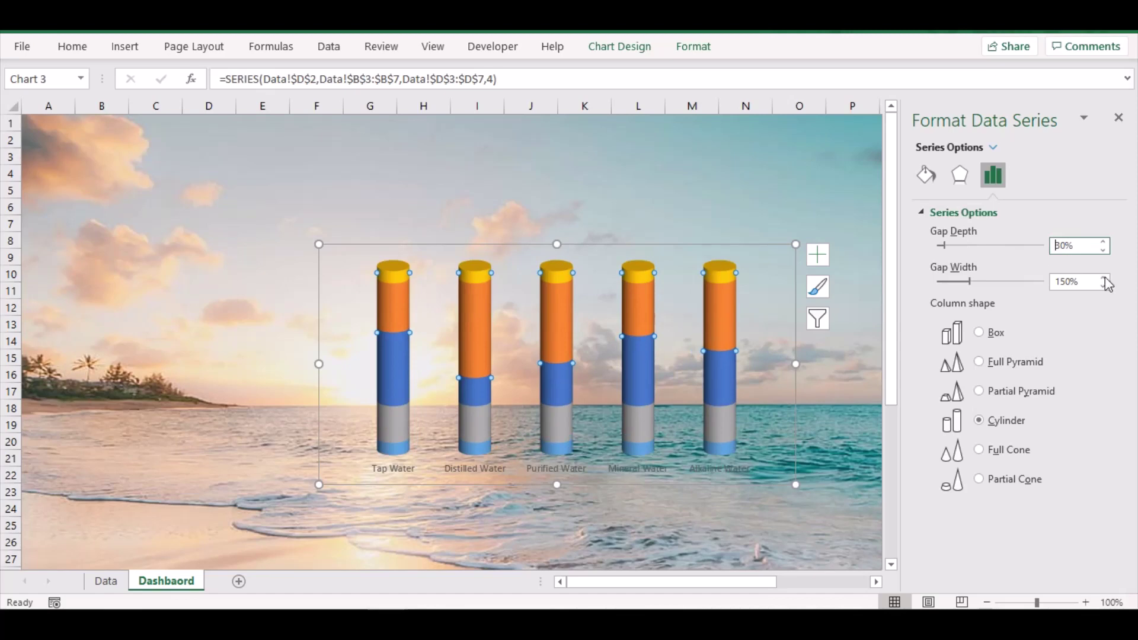
pyautogui.moveTo(1094, 282); pyautogui.dragTo(992, 287)
pyautogui.write('70')
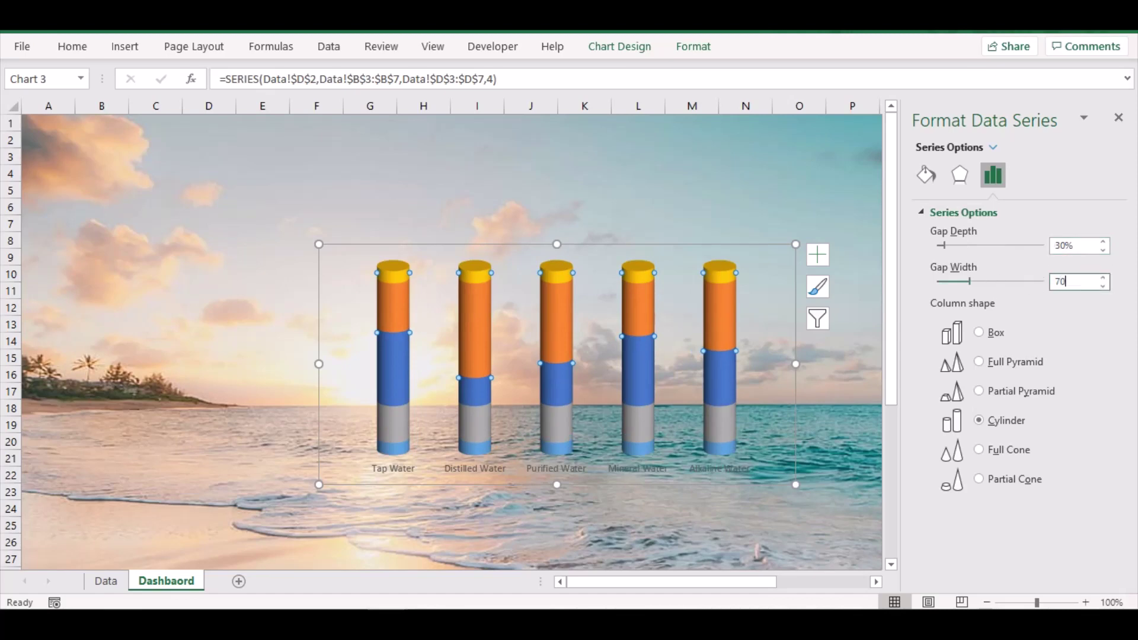
pyautogui.press('Return')
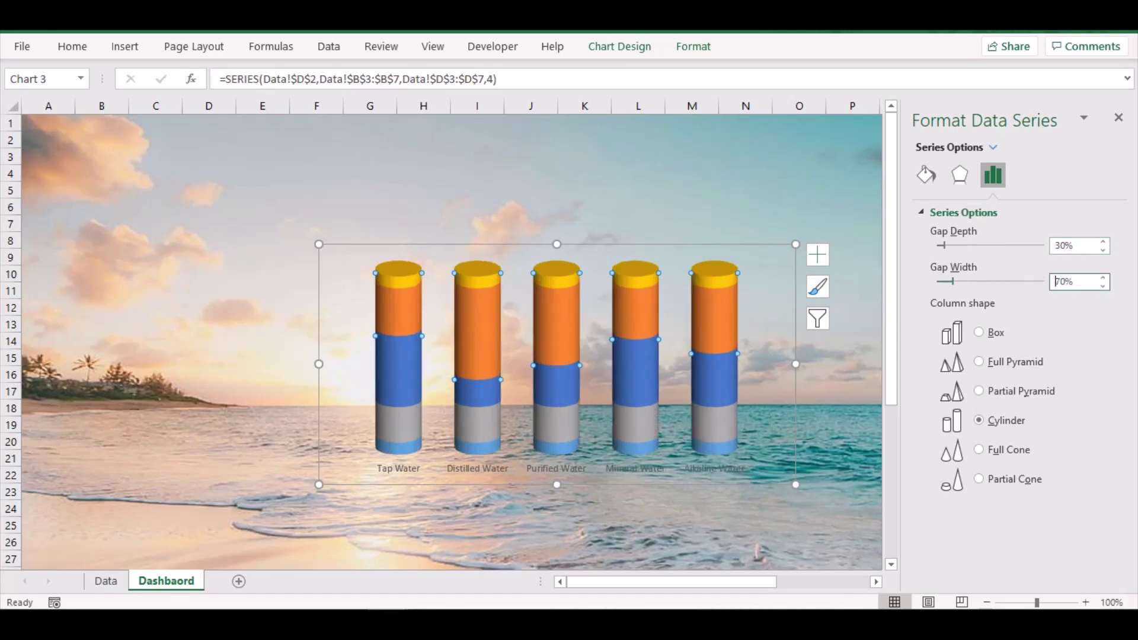
pyautogui.click(1119, 117)
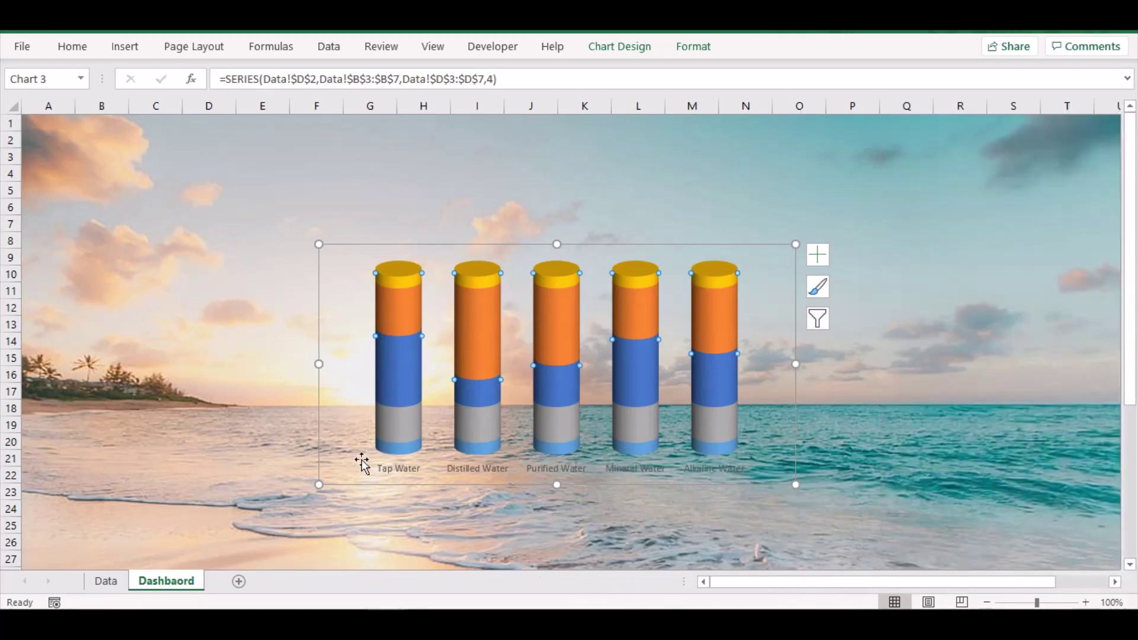
# - Apply a gradient fill to the Caps series on top of the cylinders and color its first gradient stop light gray
pyautogui.click(396, 284)
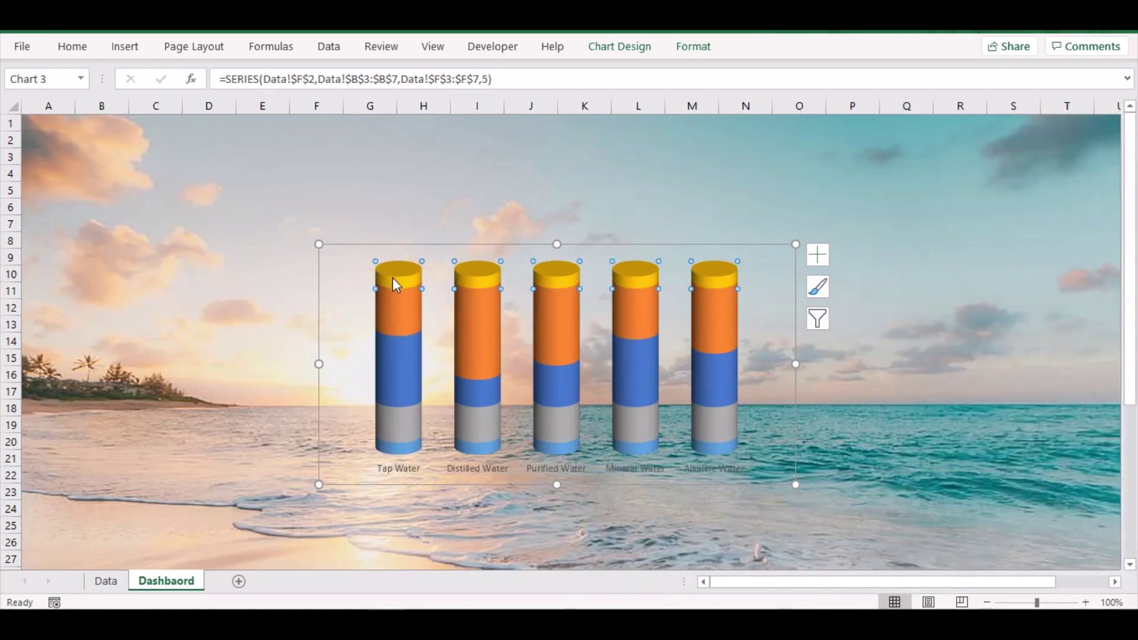
pyautogui.rightClick(396, 283)
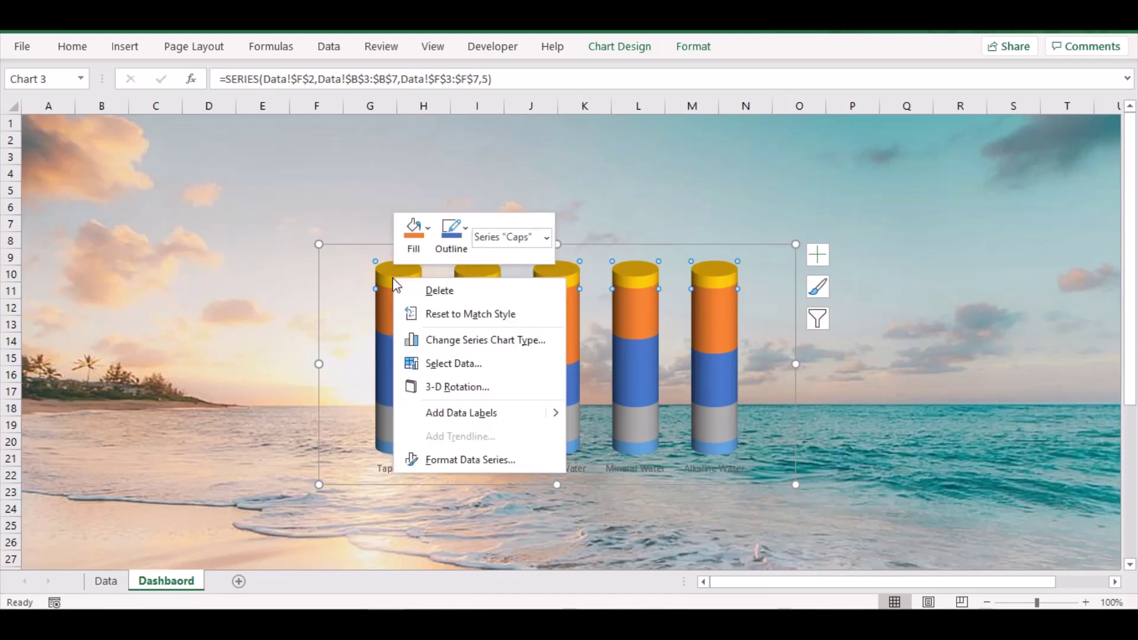
pyautogui.click(462, 460)
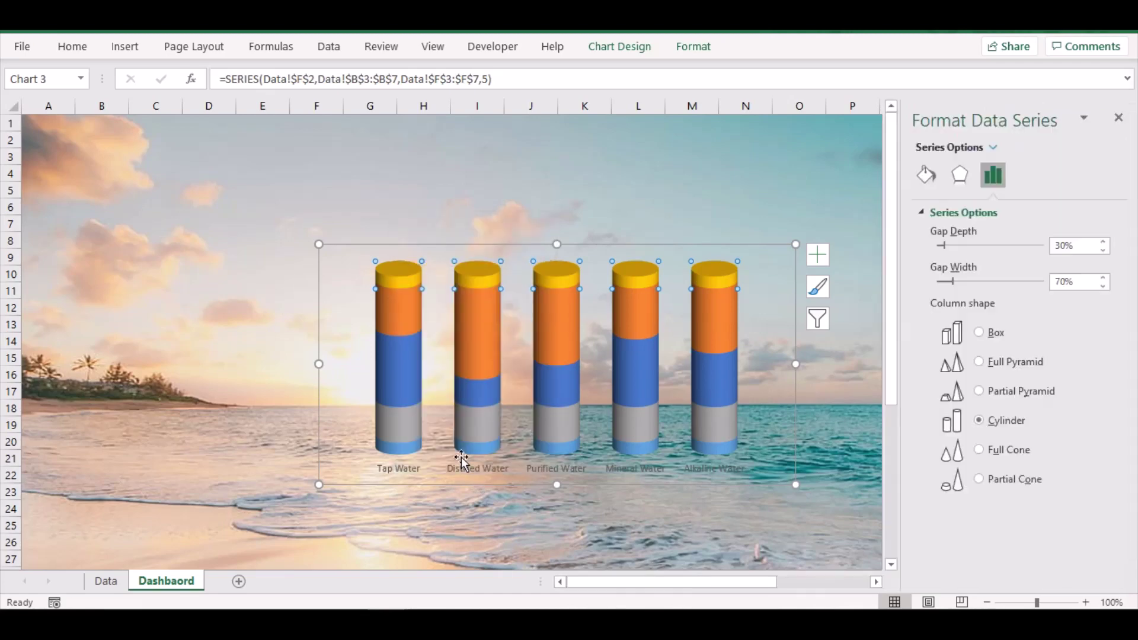
pyautogui.click(927, 175)
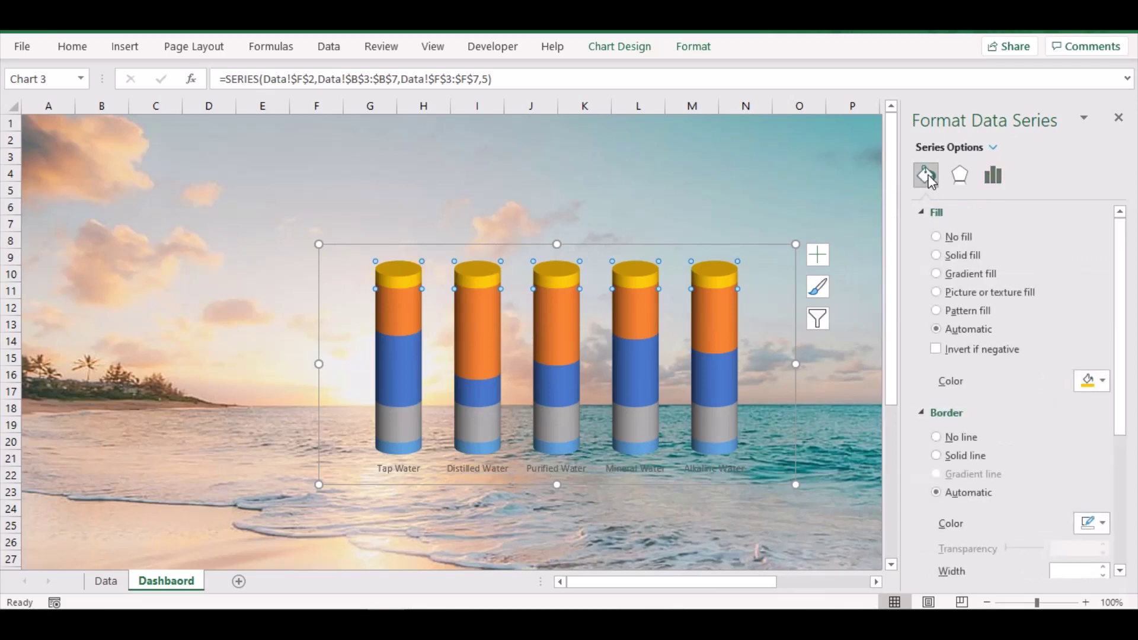
pyautogui.click(948, 276)
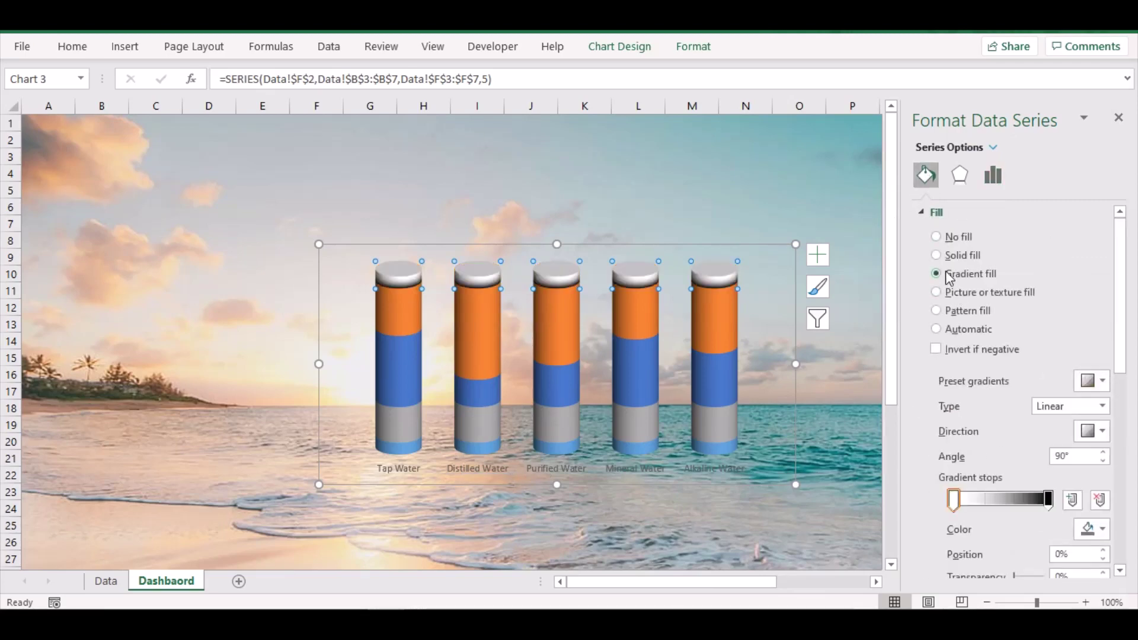
pyautogui.click(954, 501)
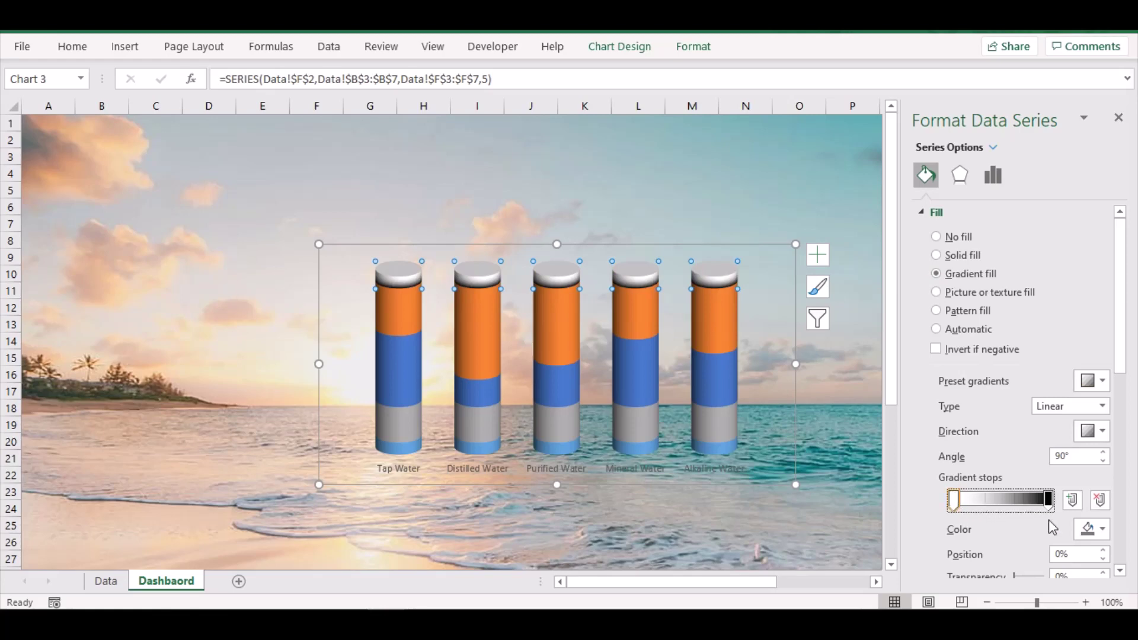
pyautogui.click(1095, 534)
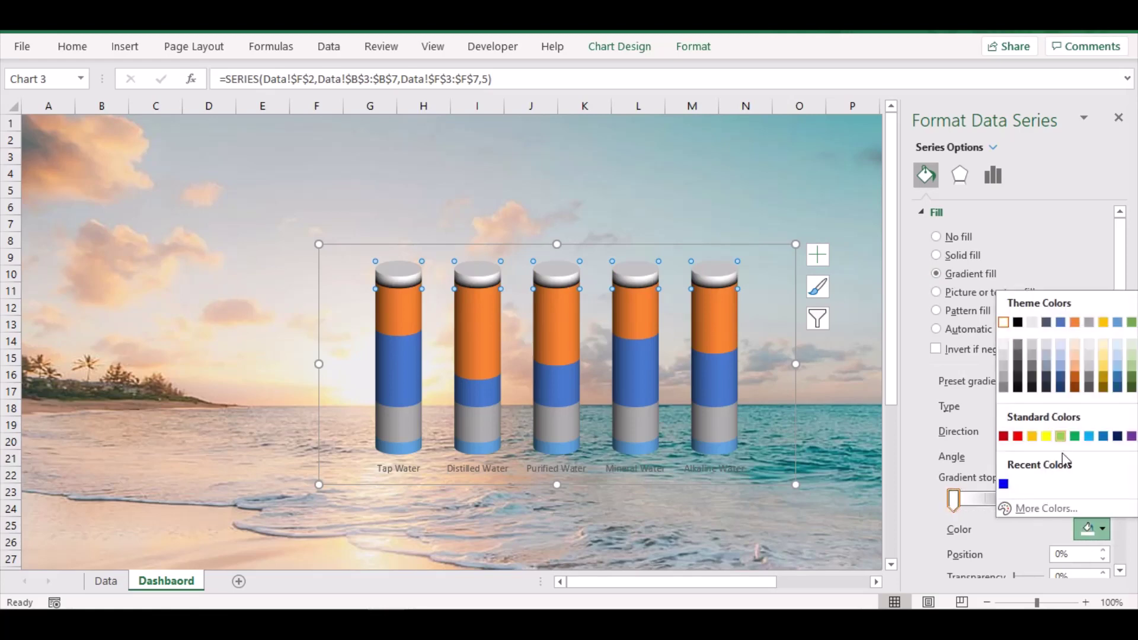
pyautogui.click(1005, 365)
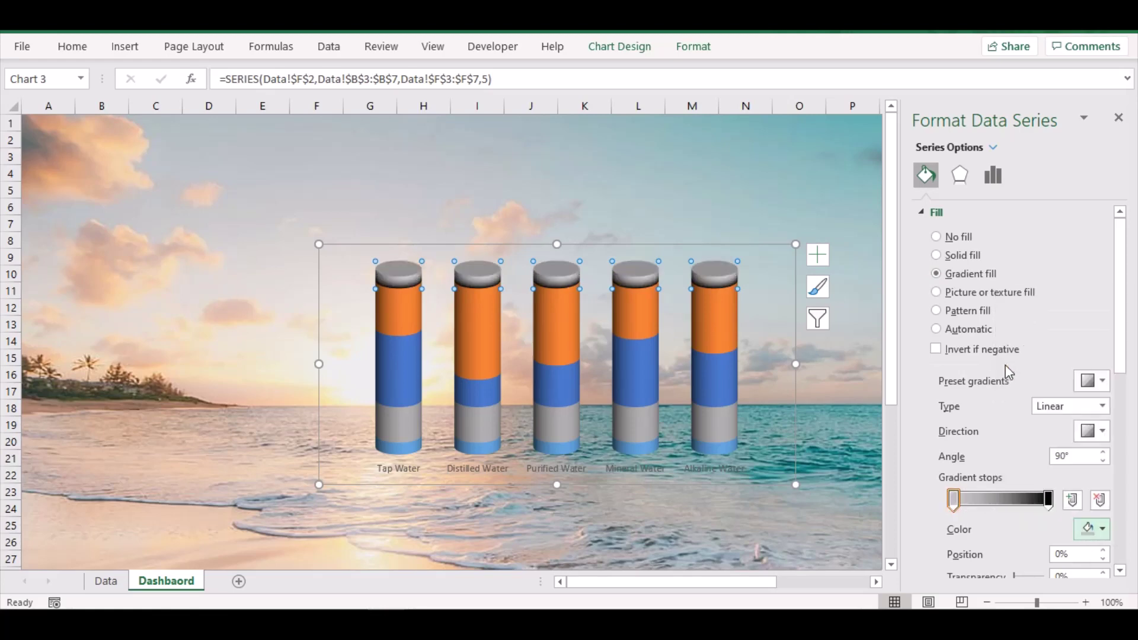
# - Color the last gradient stop of the Caps series dark blue and set the gradient angle to 180°
pyautogui.click(1048, 499)
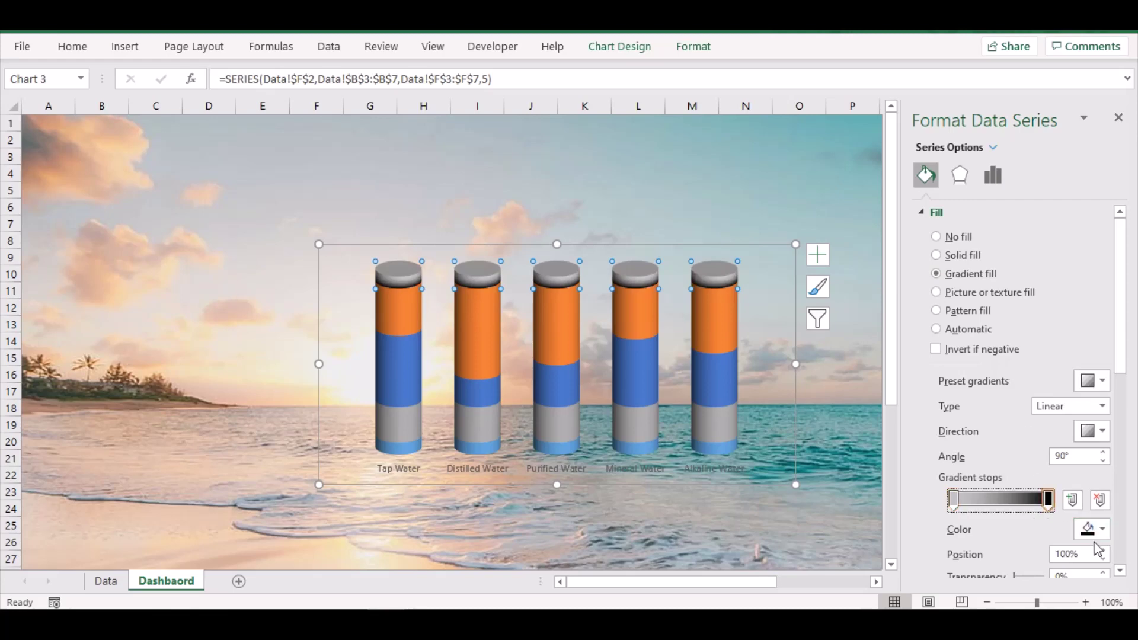
pyautogui.click(1095, 529)
pyautogui.click(1117, 437)
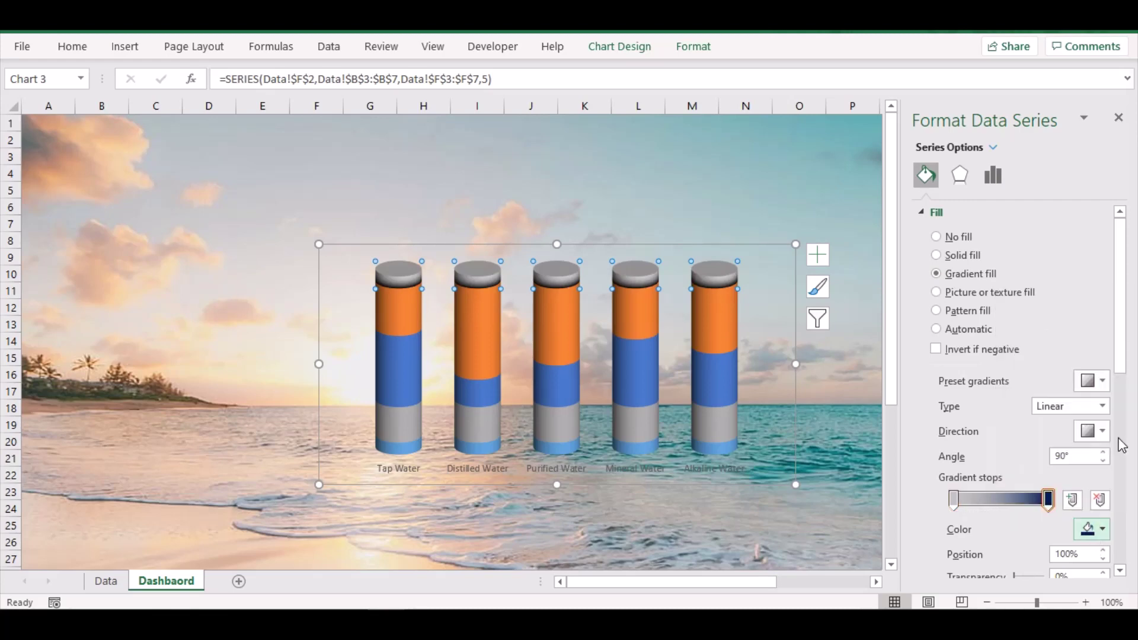
pyautogui.doubleClick(1078, 456)
pyautogui.write('1')
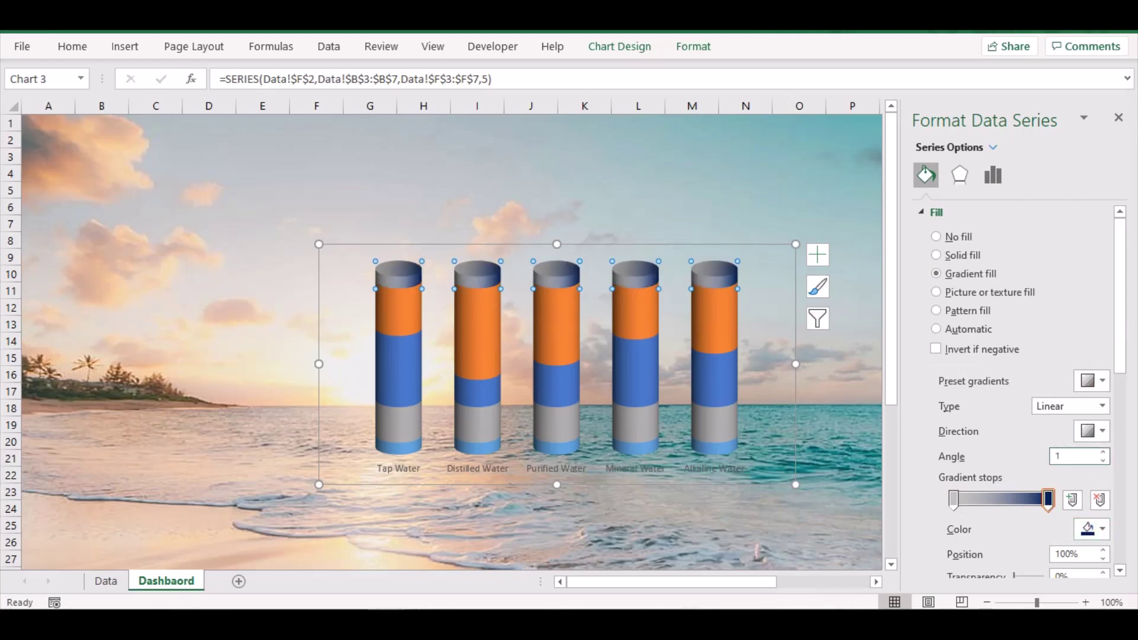
pyautogui.write('80')
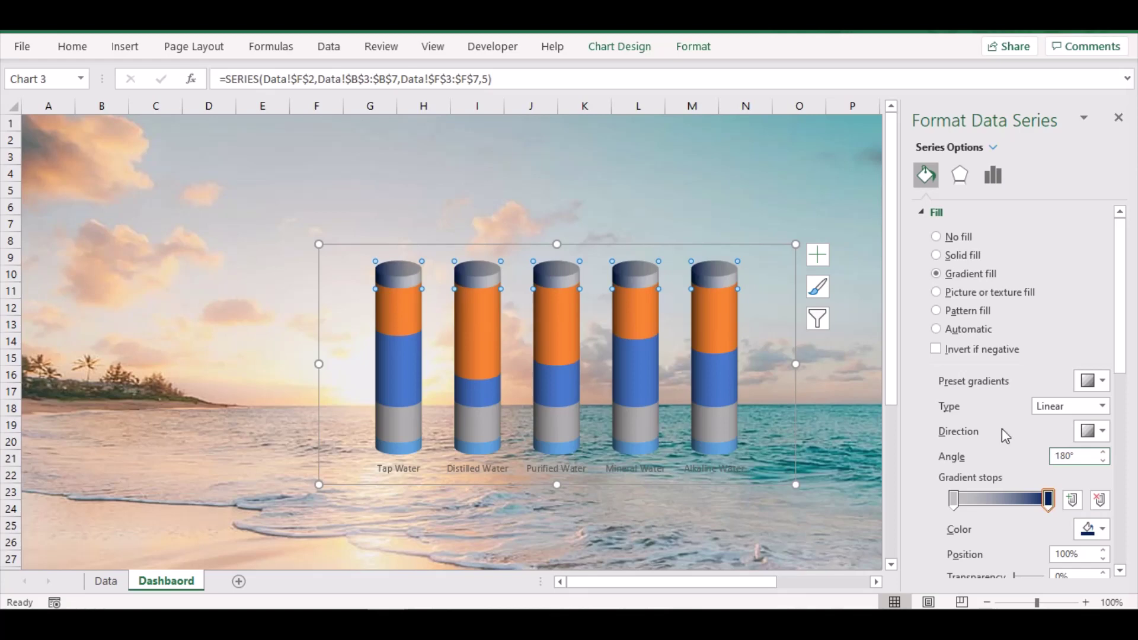
# - Give the orange series beneath the caps a solid white fill with 60% transparency
pyautogui.click(406, 313)
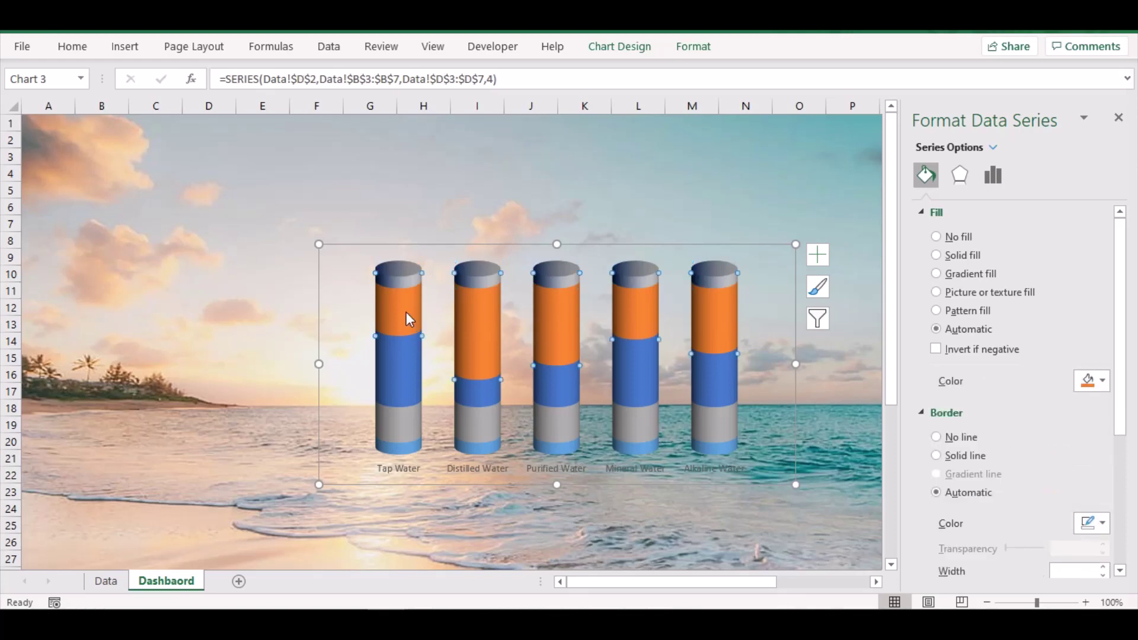
pyautogui.click(952, 257)
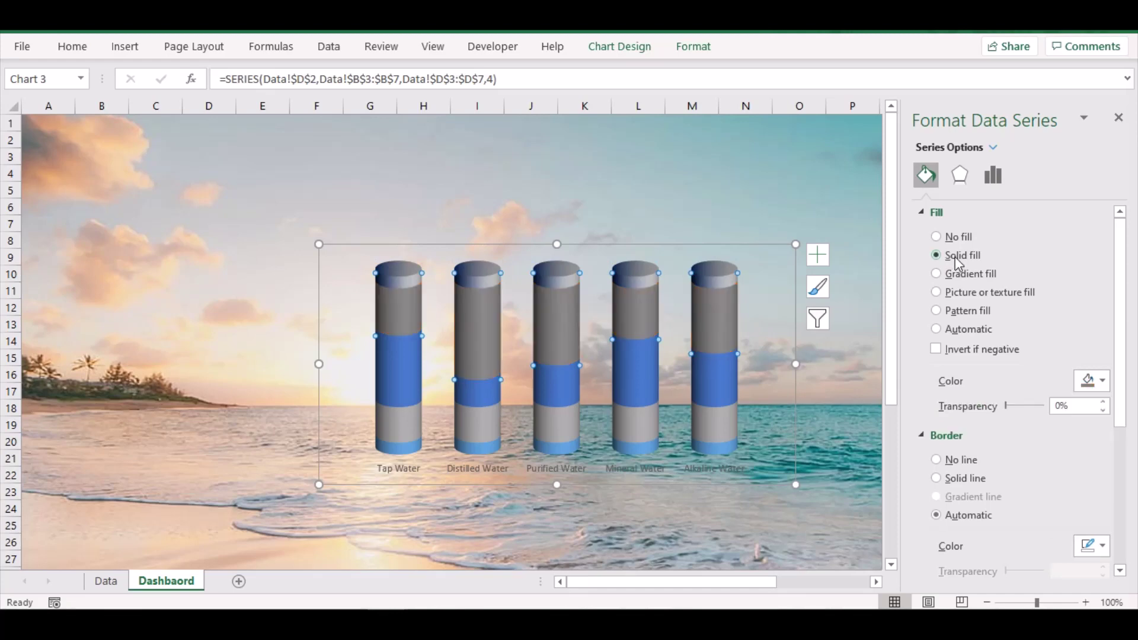
pyautogui.click(1094, 381)
pyautogui.click(1002, 177)
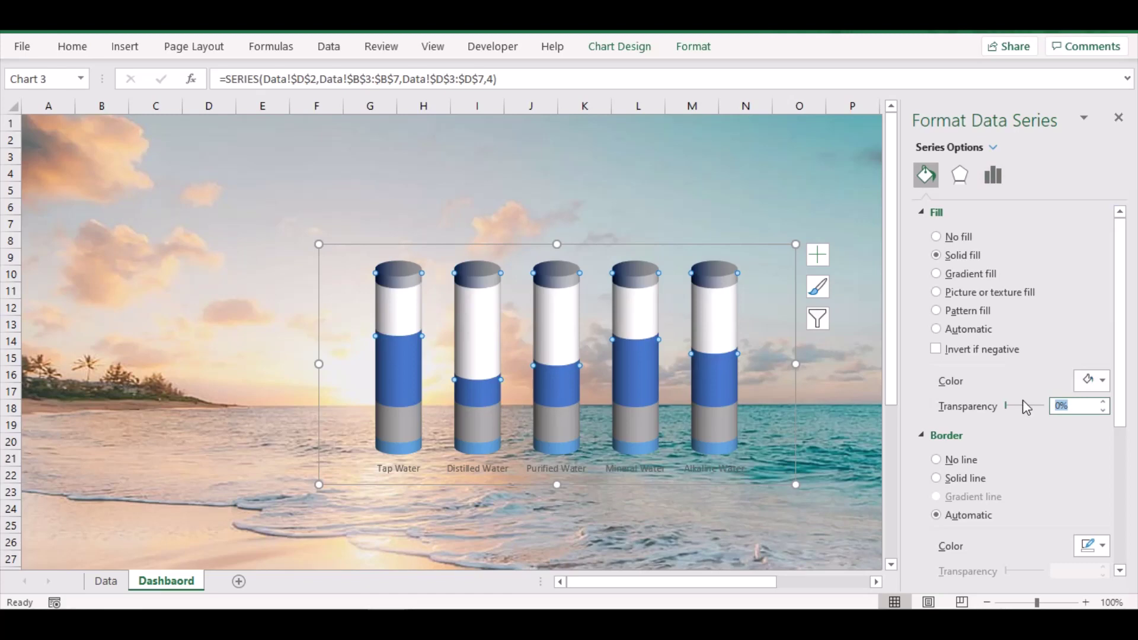
pyautogui.write('60')
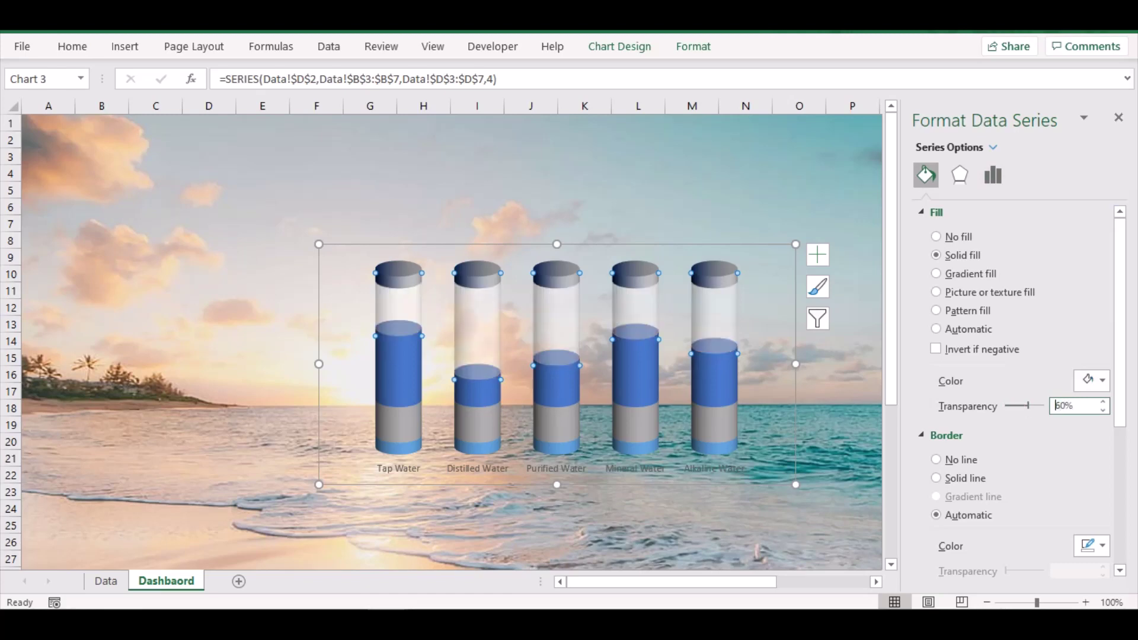
# - Give the Filled series a solid light blue theme color fill with 20% transparency
pyautogui.click(400, 376)
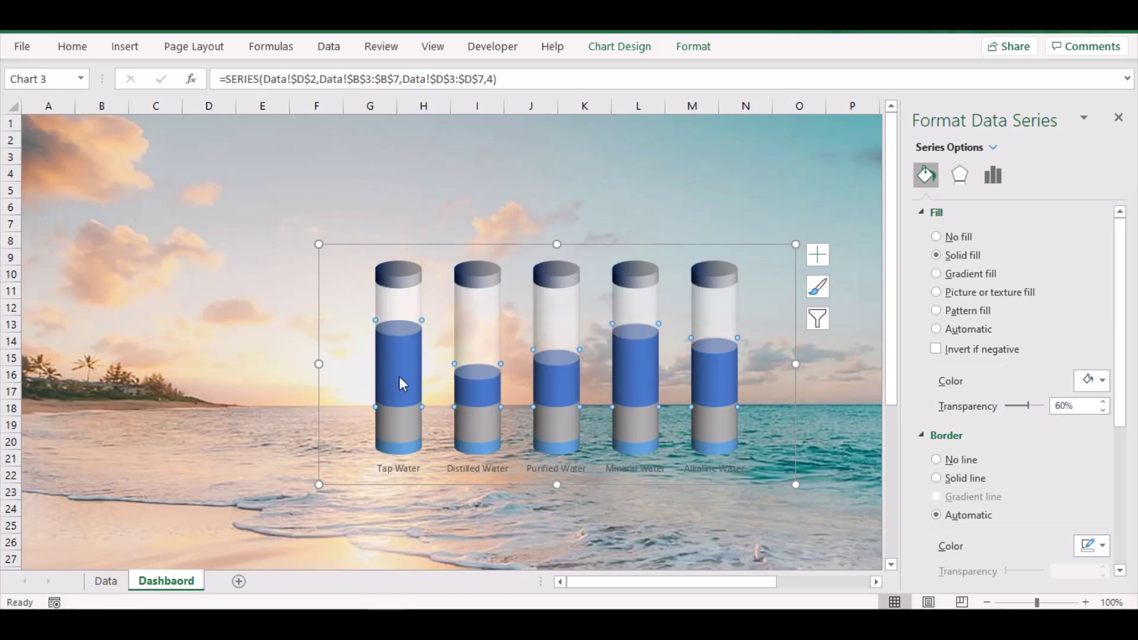
pyautogui.click(955, 261)
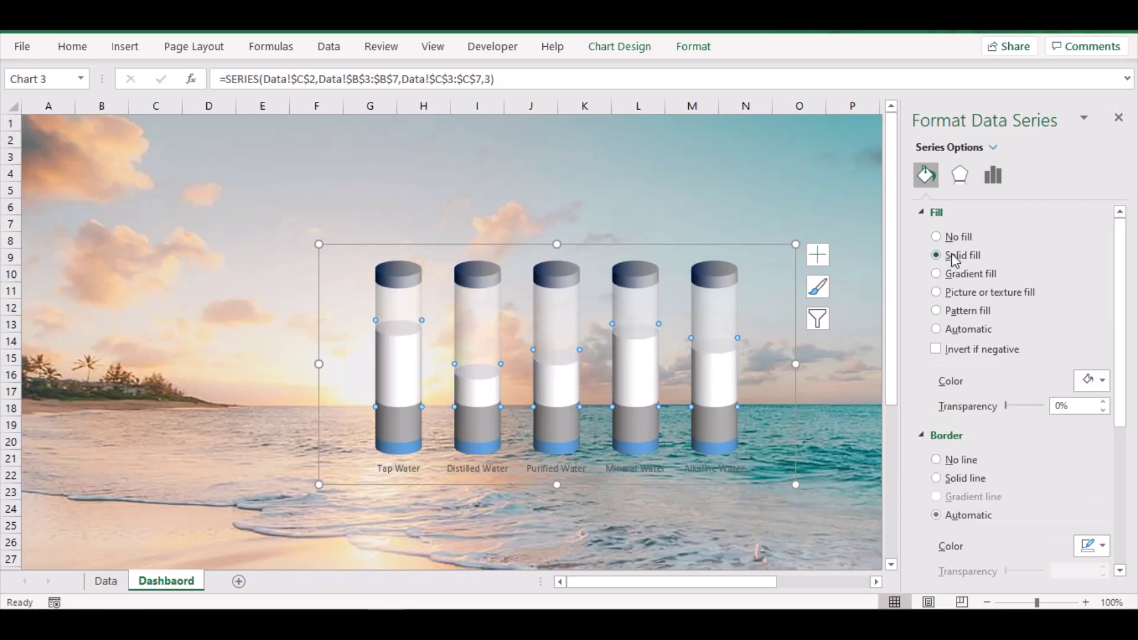
pyautogui.click(1096, 391)
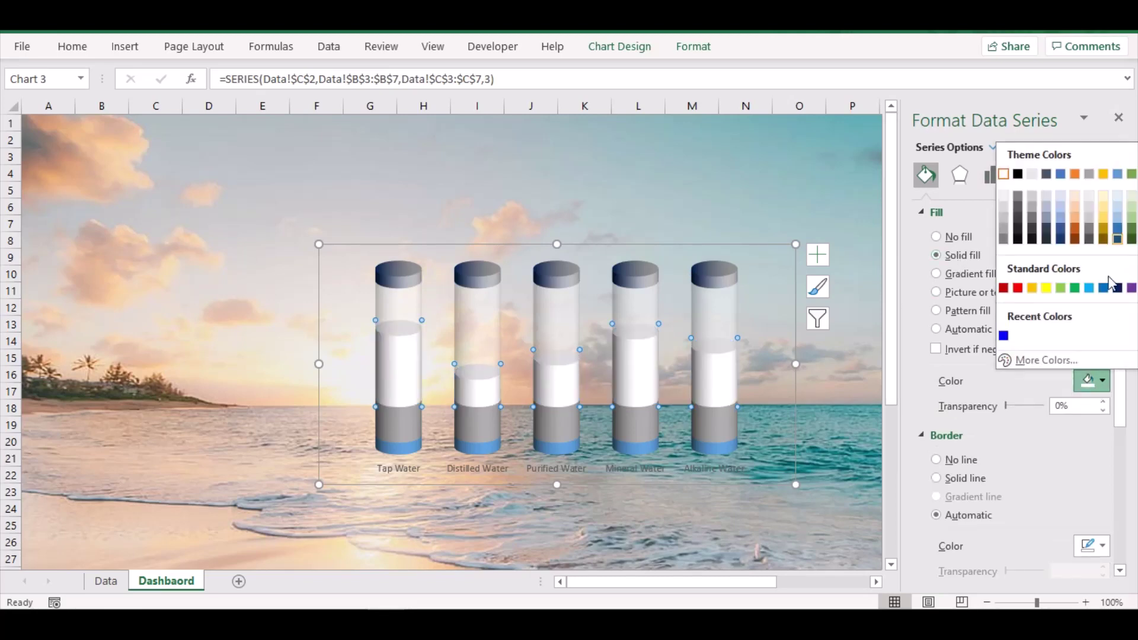
pyautogui.click(1119, 179)
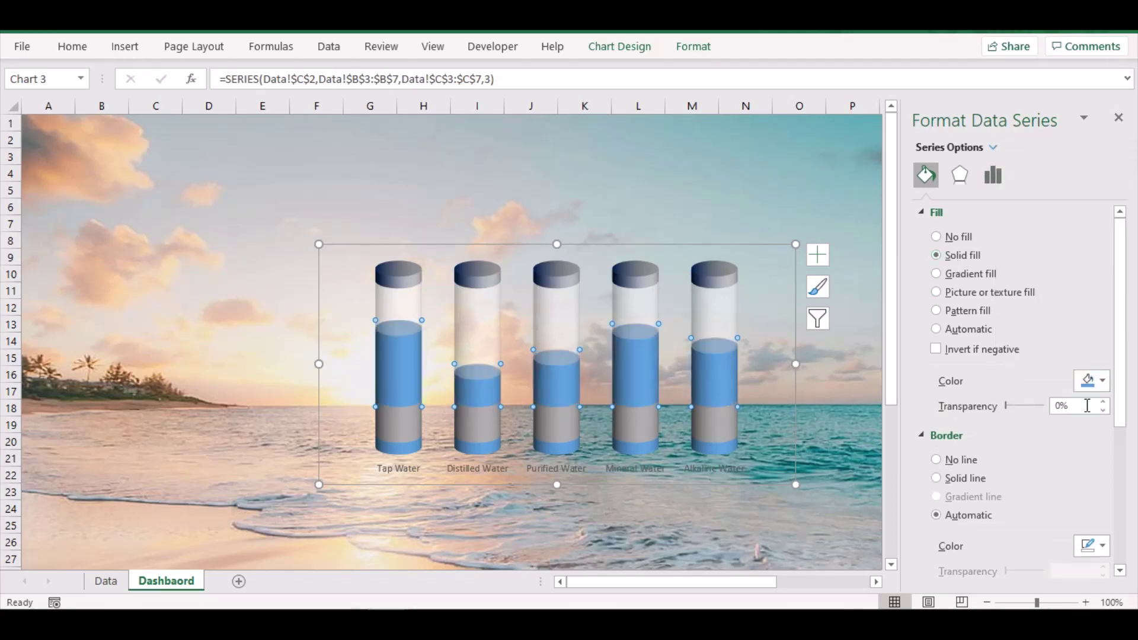
pyautogui.click(973, 391)
pyautogui.write('20')
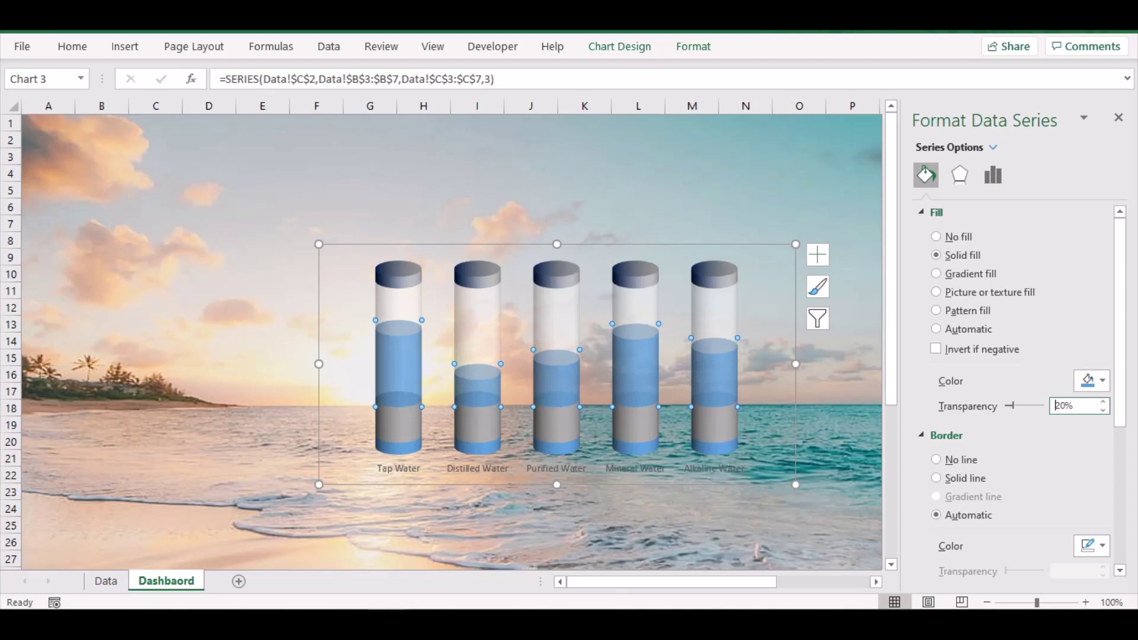
# - Give the Labels series in the lower part of the cylinders a solid dark gray theme color fill
pyautogui.click(717, 424)
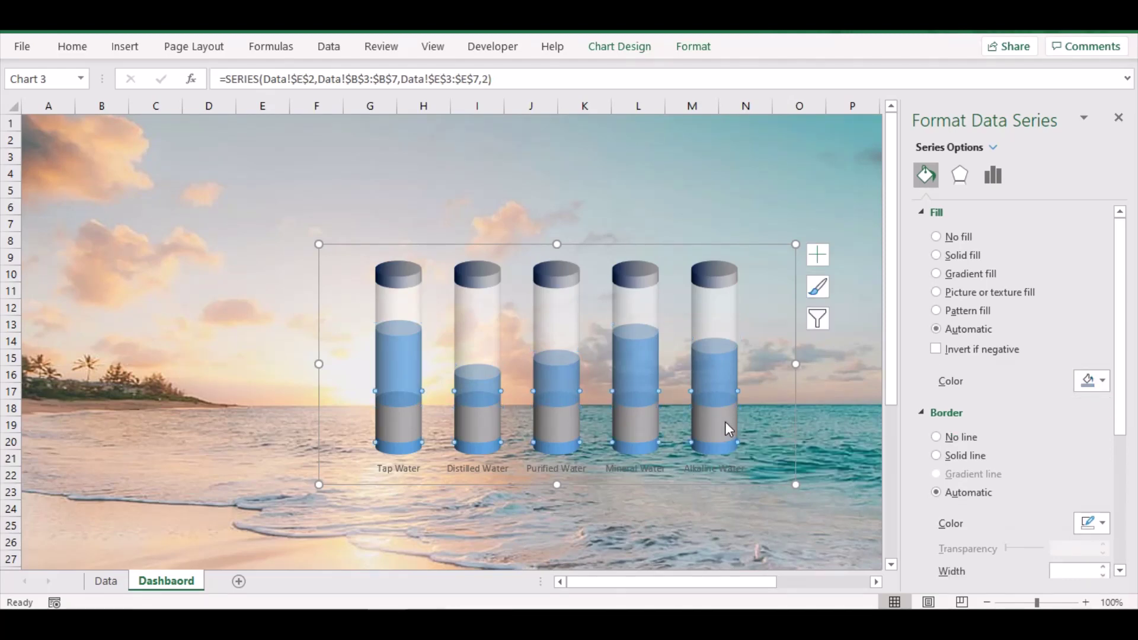
pyautogui.click(951, 263)
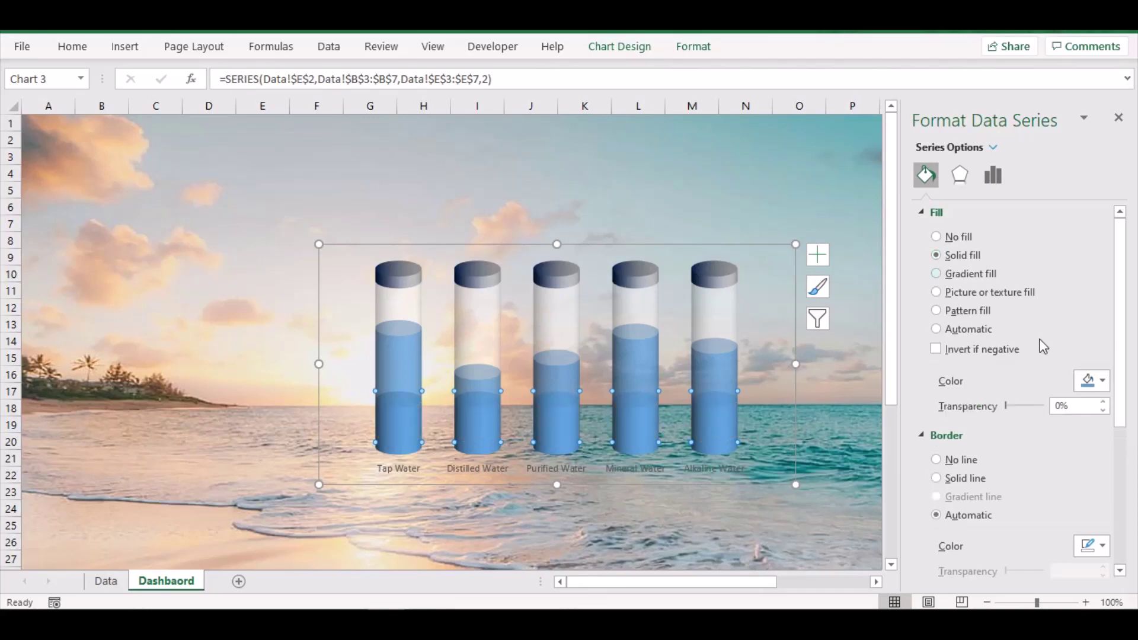
pyautogui.click(1090, 384)
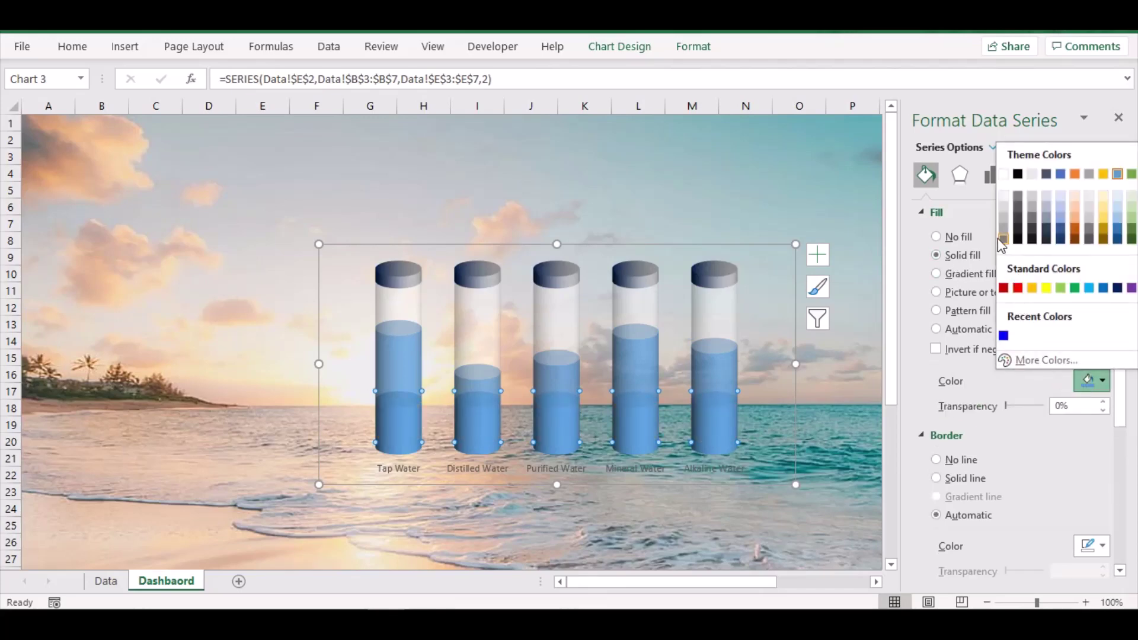
pyautogui.press('Escape')
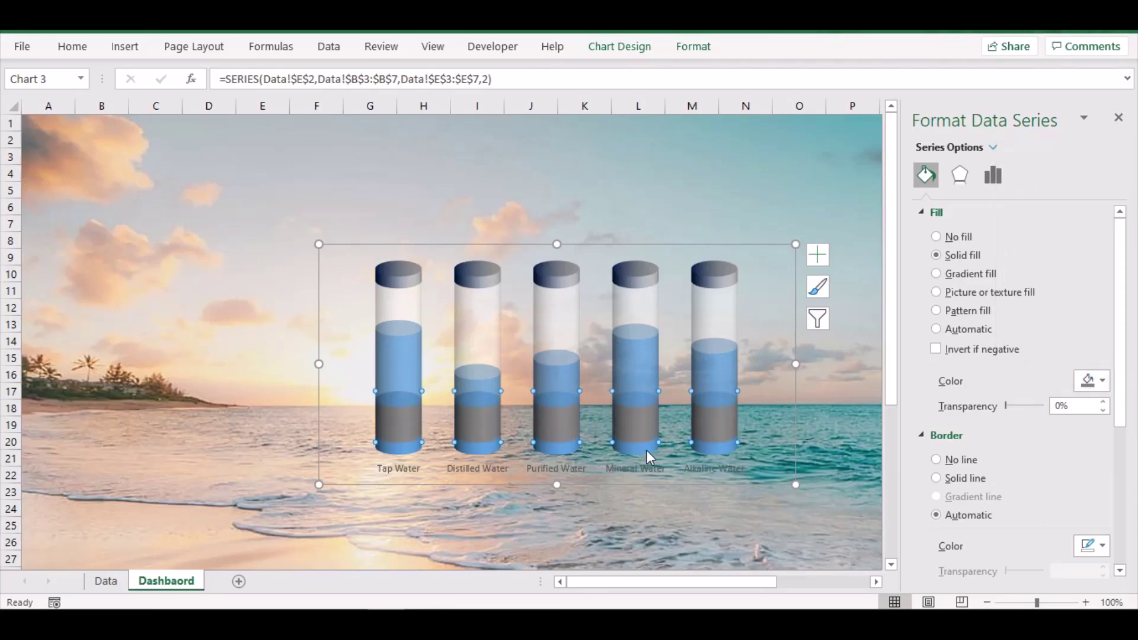
# - Apply a gradient fill to the base series at the foot of the cylinders and set its angle to 90°
pyautogui.click(646, 450)
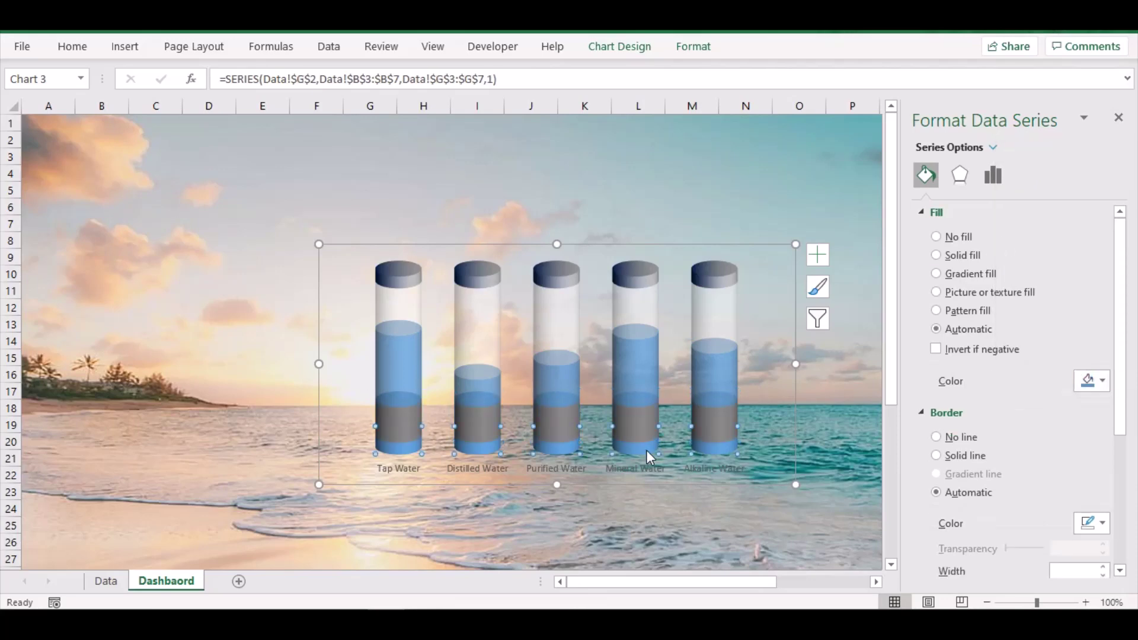
pyautogui.click(949, 274)
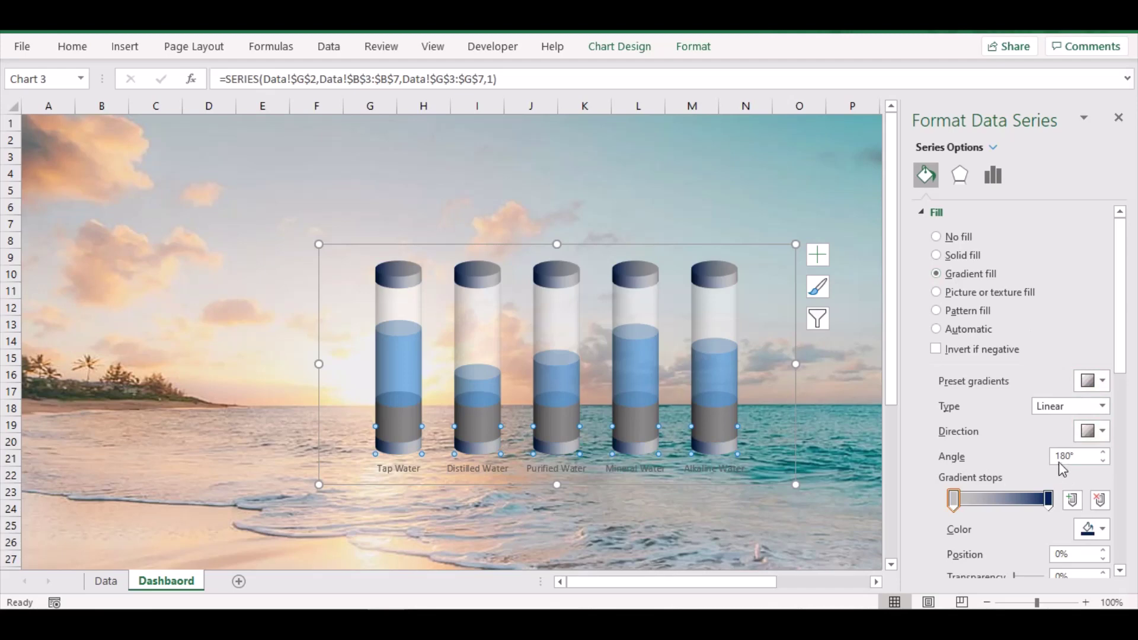
pyautogui.moveTo(1086, 459); pyautogui.dragTo(1059, 468)
pyautogui.write('90')
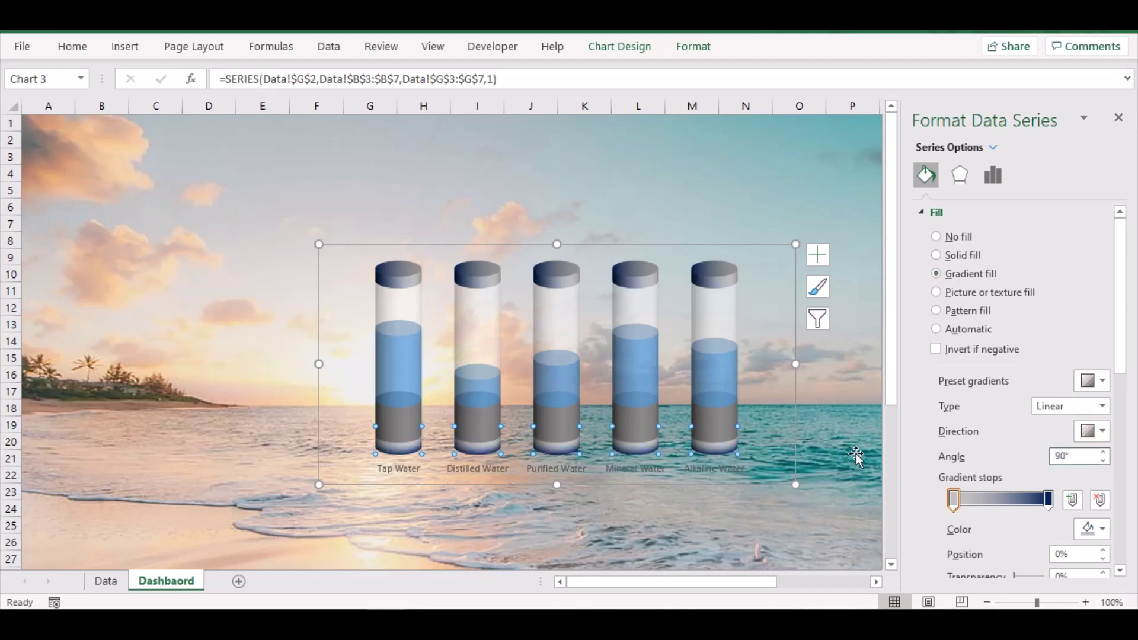
# - Color the base series' first gradient stop white and its last gradient stop dark blue
pyautogui.click(954, 500)
pyautogui.click(1087, 531)
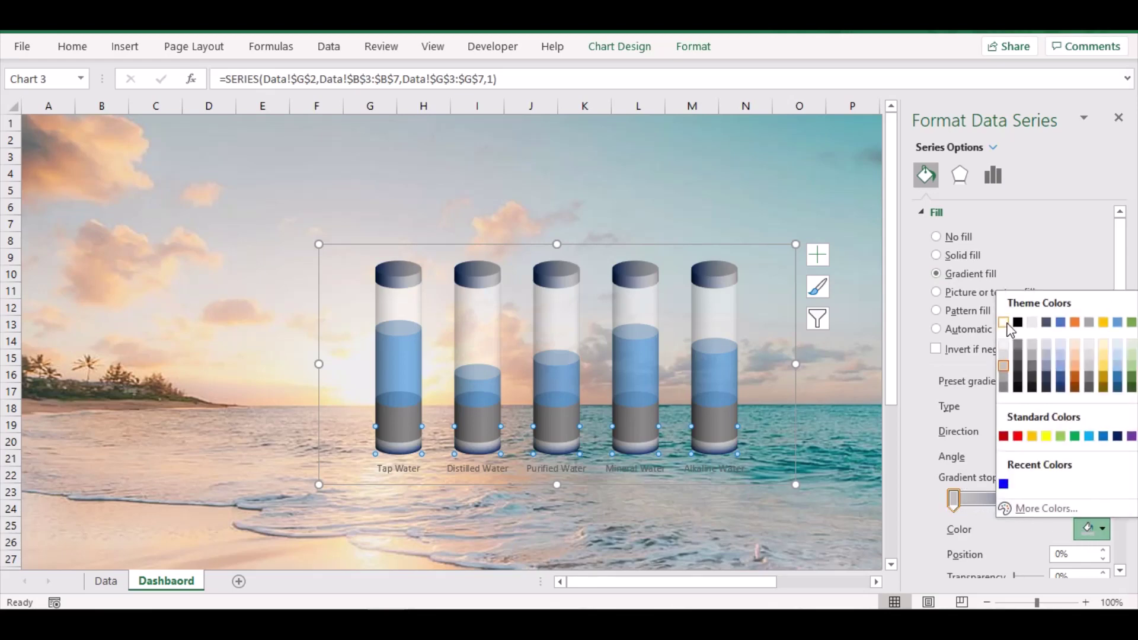
pyautogui.click(1006, 323)
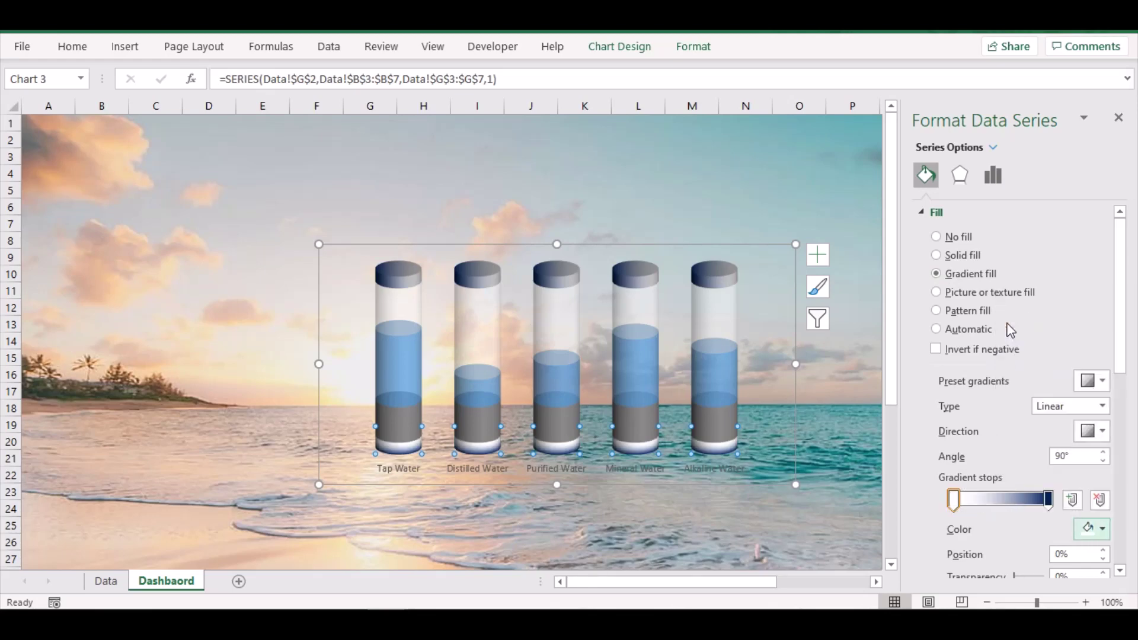
pyautogui.click(1049, 501)
pyautogui.click(1094, 530)
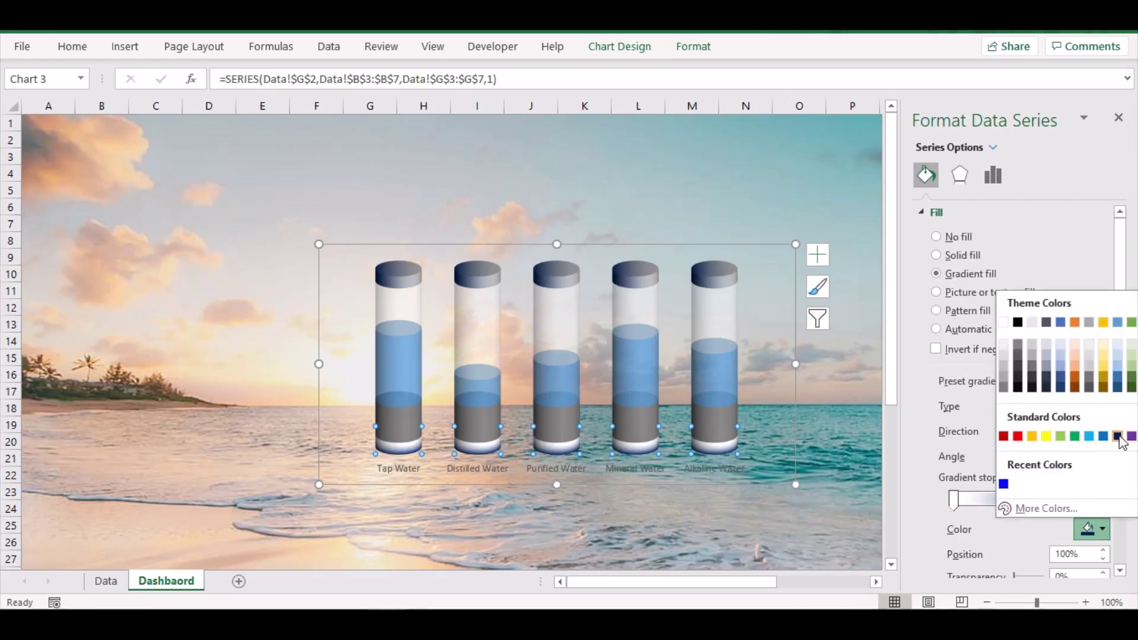
pyautogui.click(1118, 437)
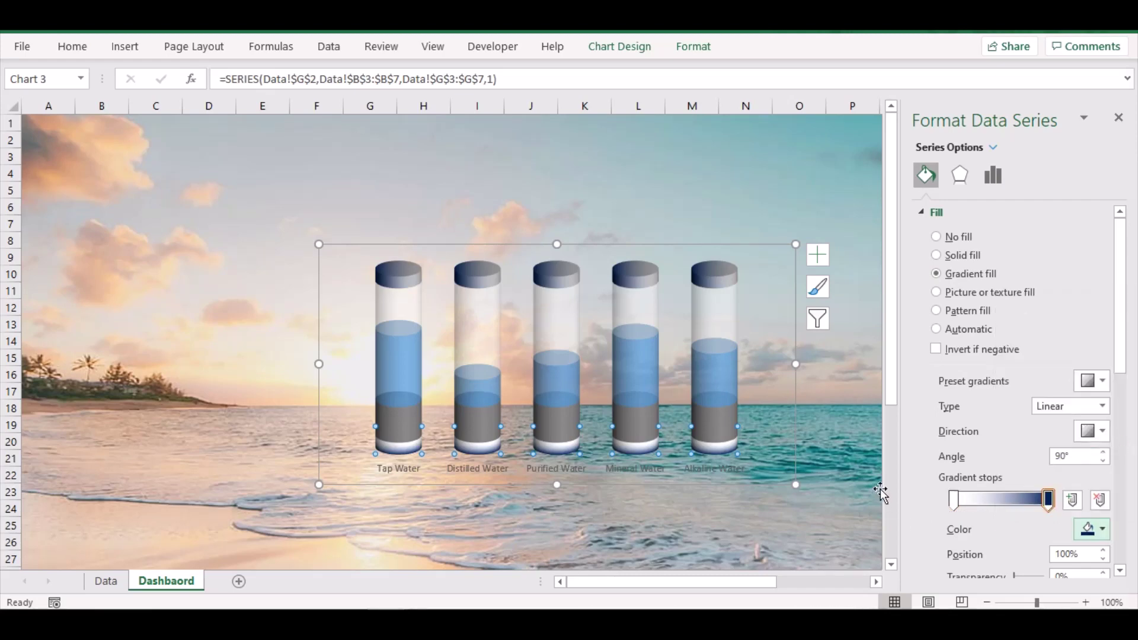
pyautogui.click(682, 495)
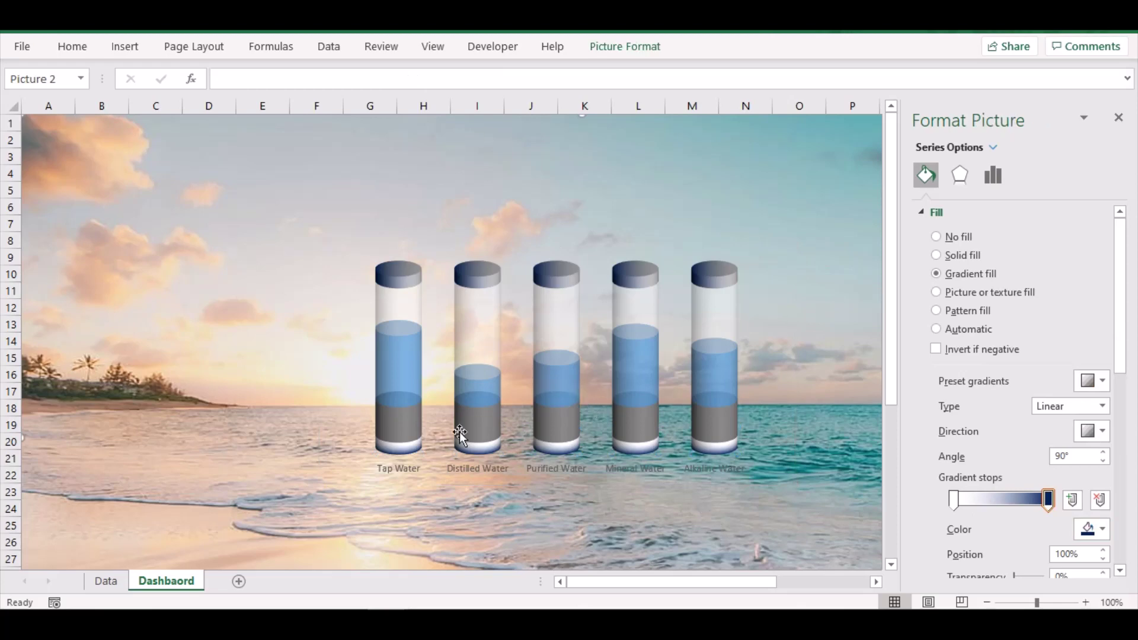
# - Widen the chart slightly, close the formatting pane and move the chart lower on the beach picture
pyautogui.click(395, 350)
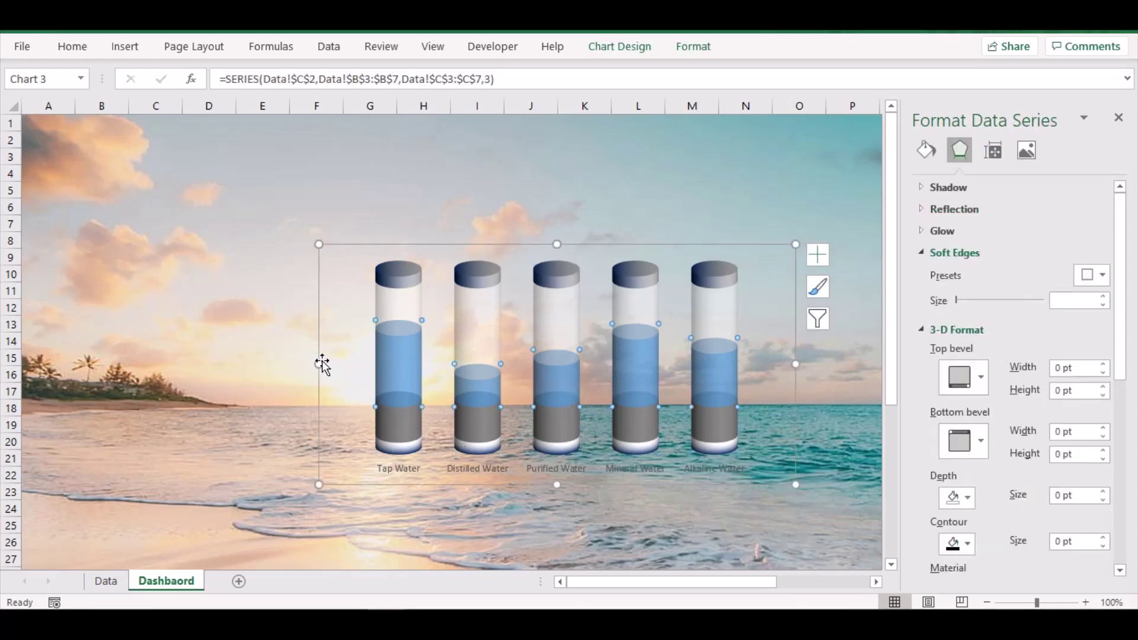
pyautogui.moveTo(318, 364); pyautogui.dragTo(294, 359)
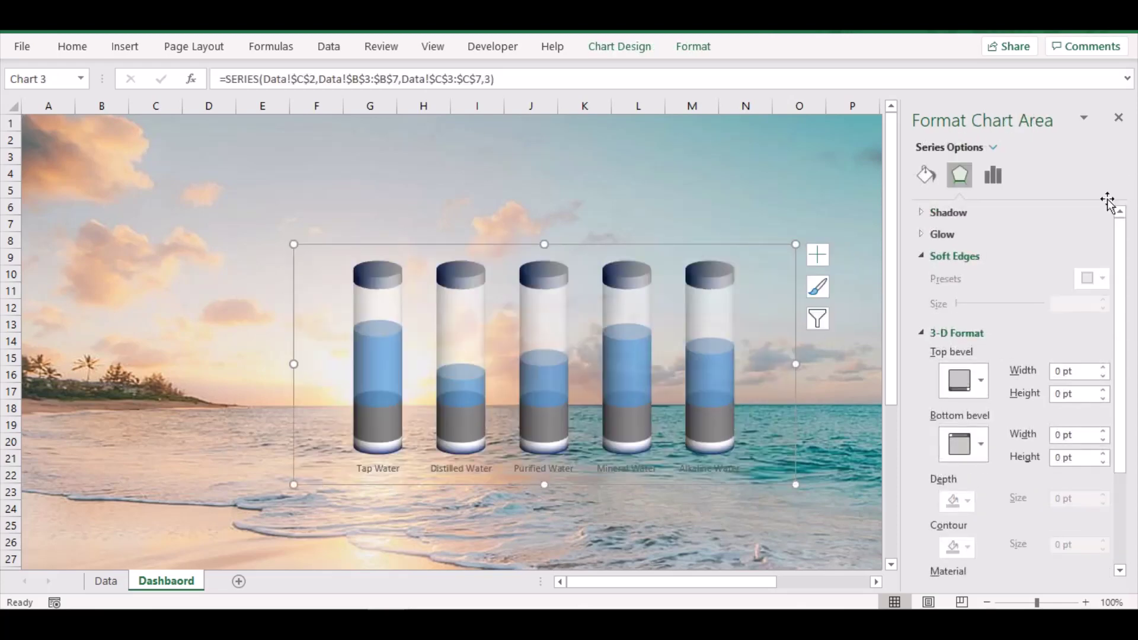
pyautogui.click(1119, 118)
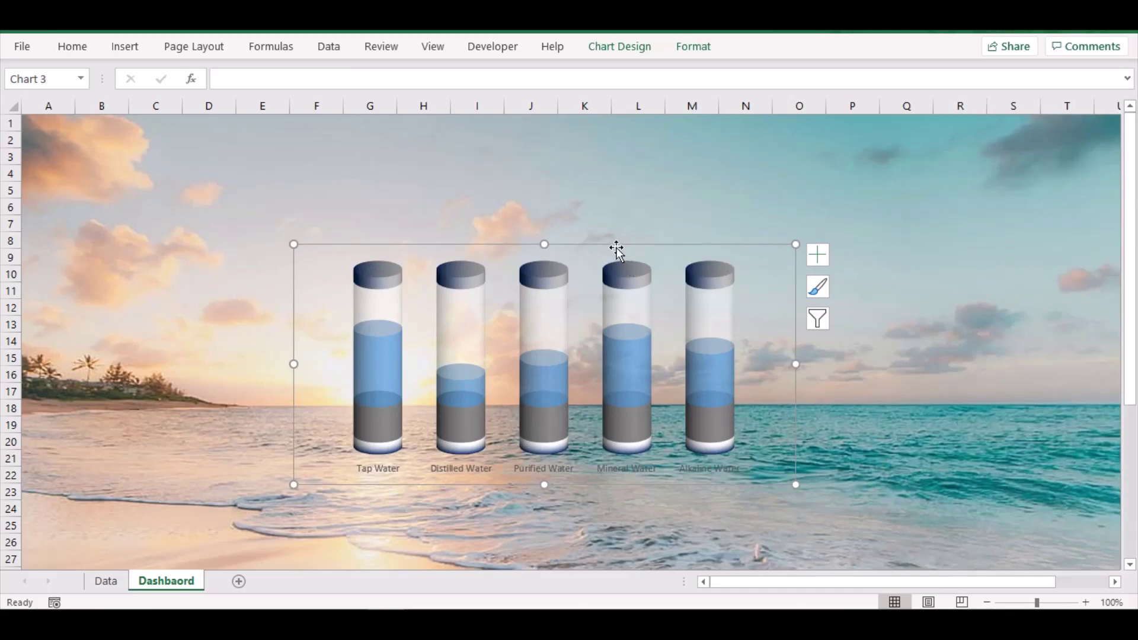
pyautogui.moveTo(618, 249); pyautogui.dragTo(583, 313)
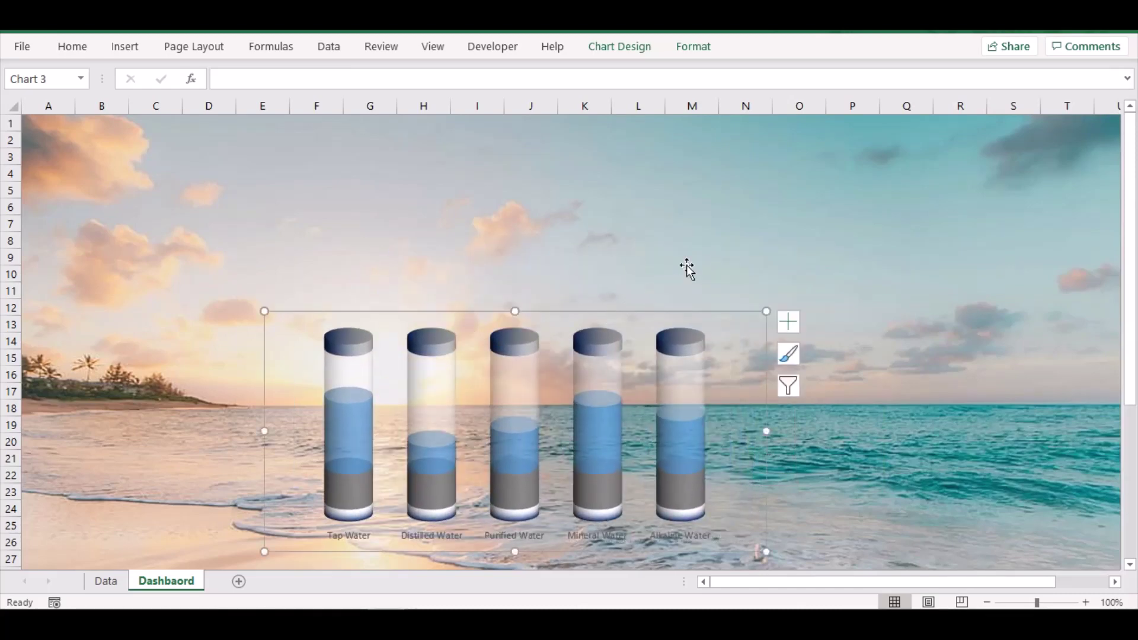
pyautogui.scroll(-1, 686, 264)
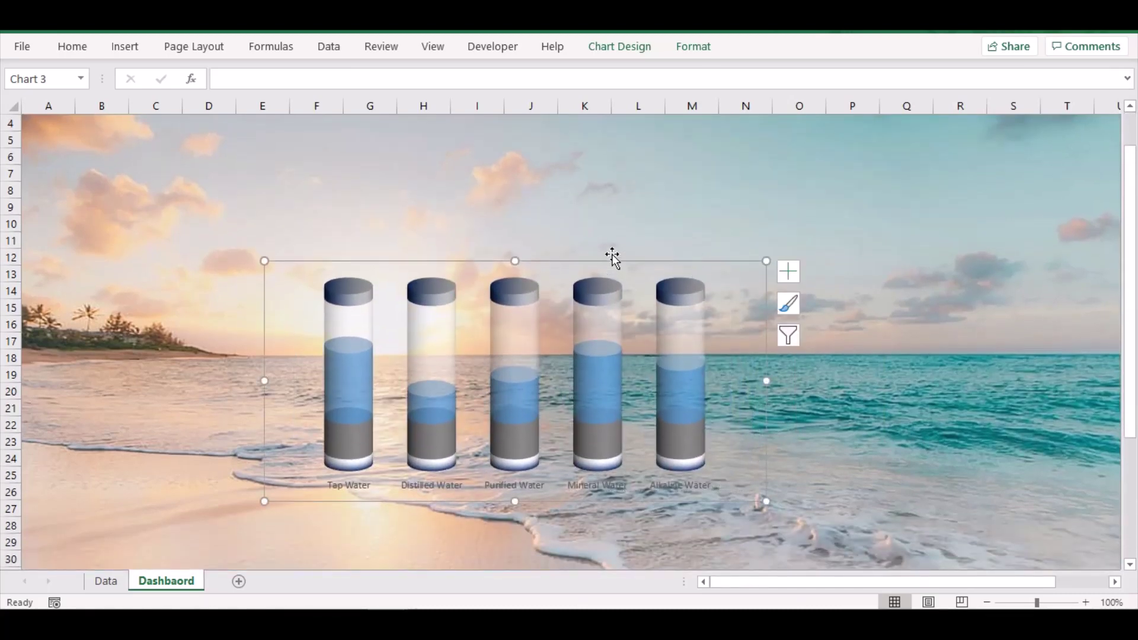
pyautogui.moveTo(613, 261); pyautogui.dragTo(656, 258)
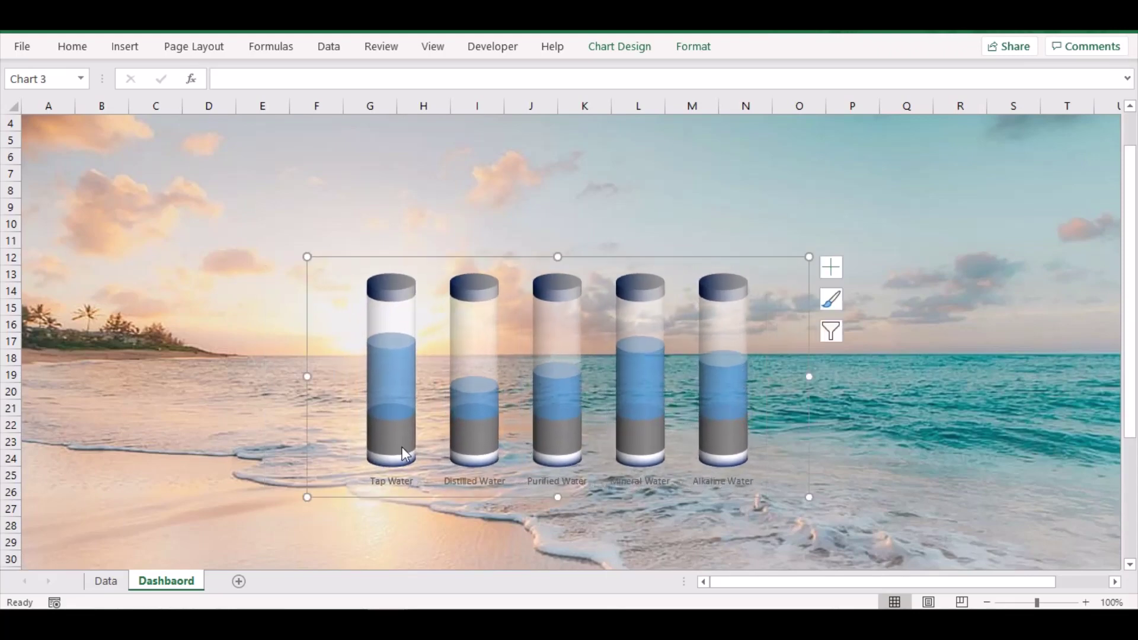
# - Format the chart's category axis labels as bold dark blue text at size 12
pyautogui.click(396, 483)
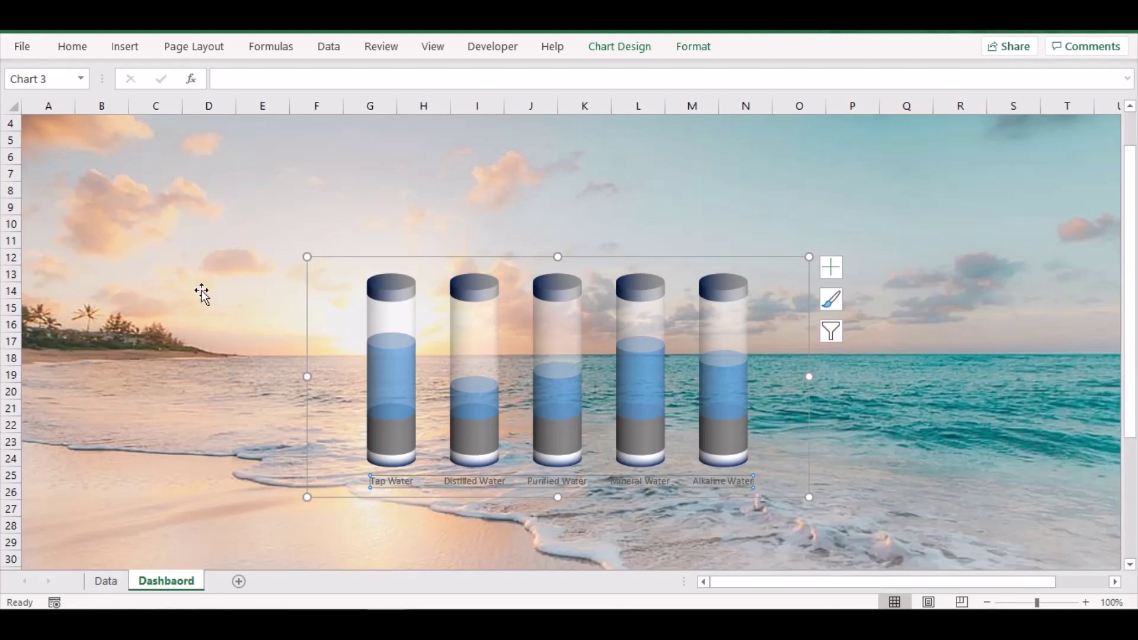
pyautogui.click(73, 48)
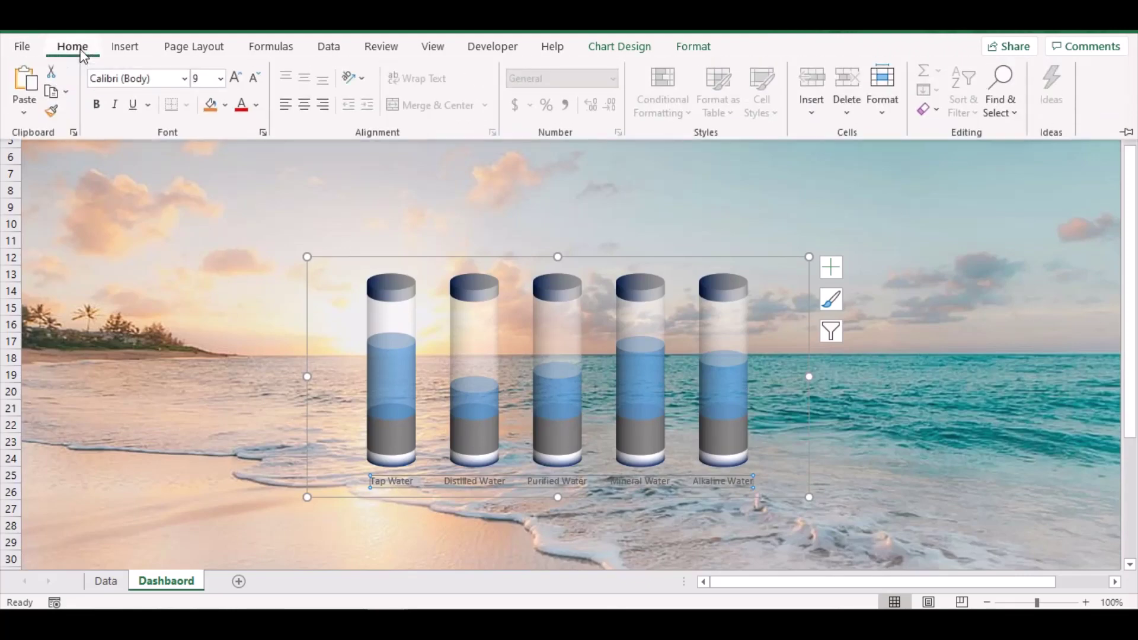
pyautogui.click(257, 107)
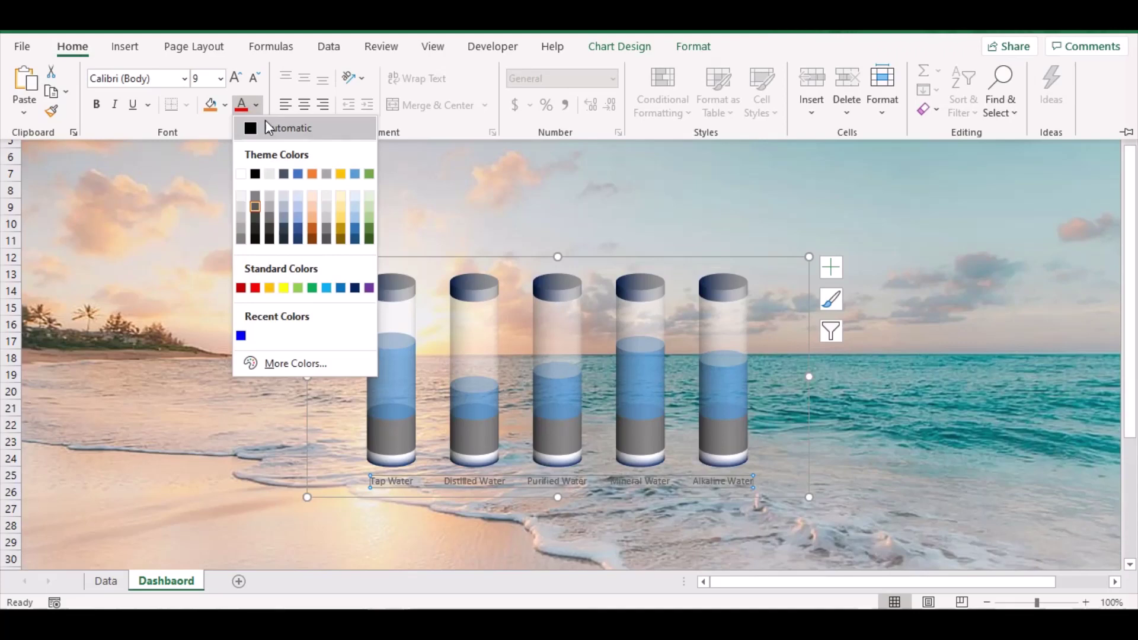
pyautogui.click(356, 288)
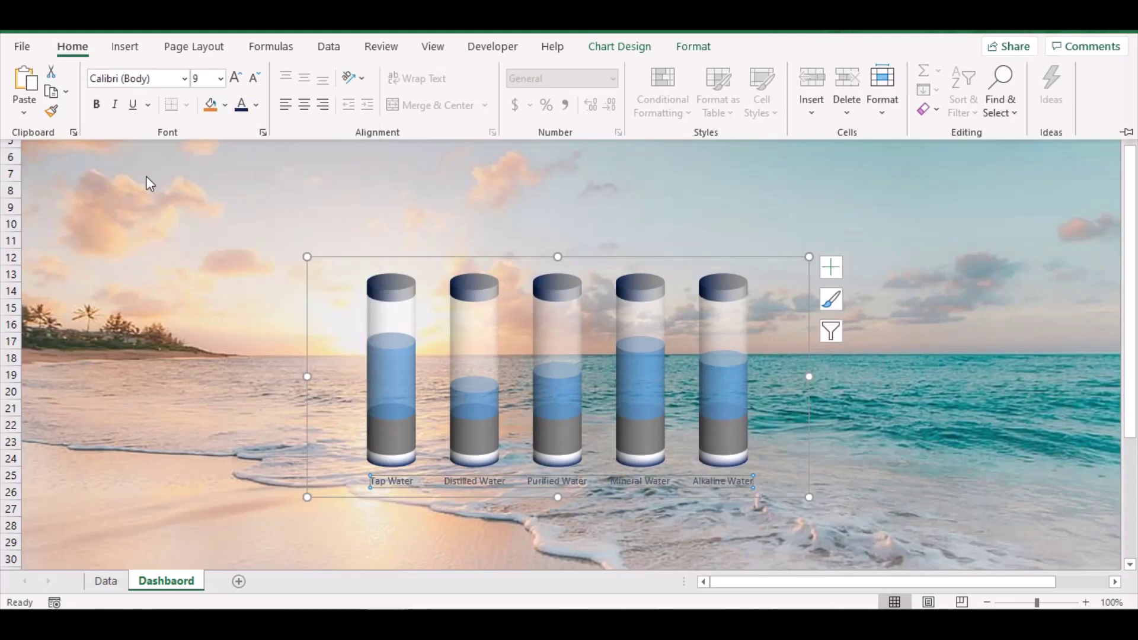
pyautogui.click(97, 105)
pyautogui.click(236, 79)
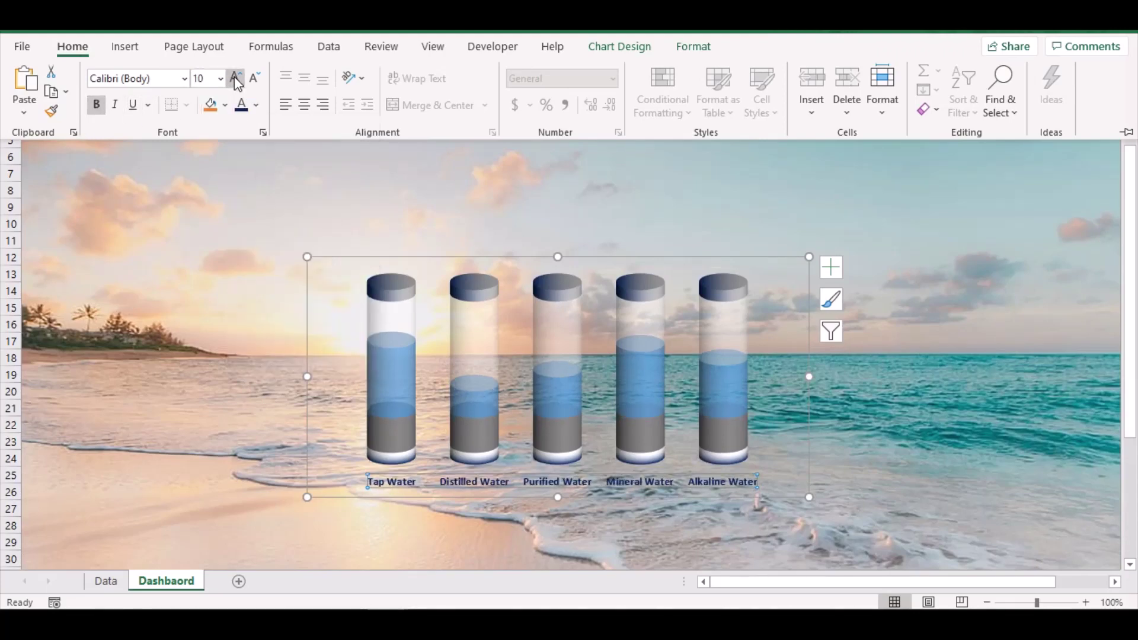
pyautogui.click(236, 78)
pyautogui.click(236, 78)
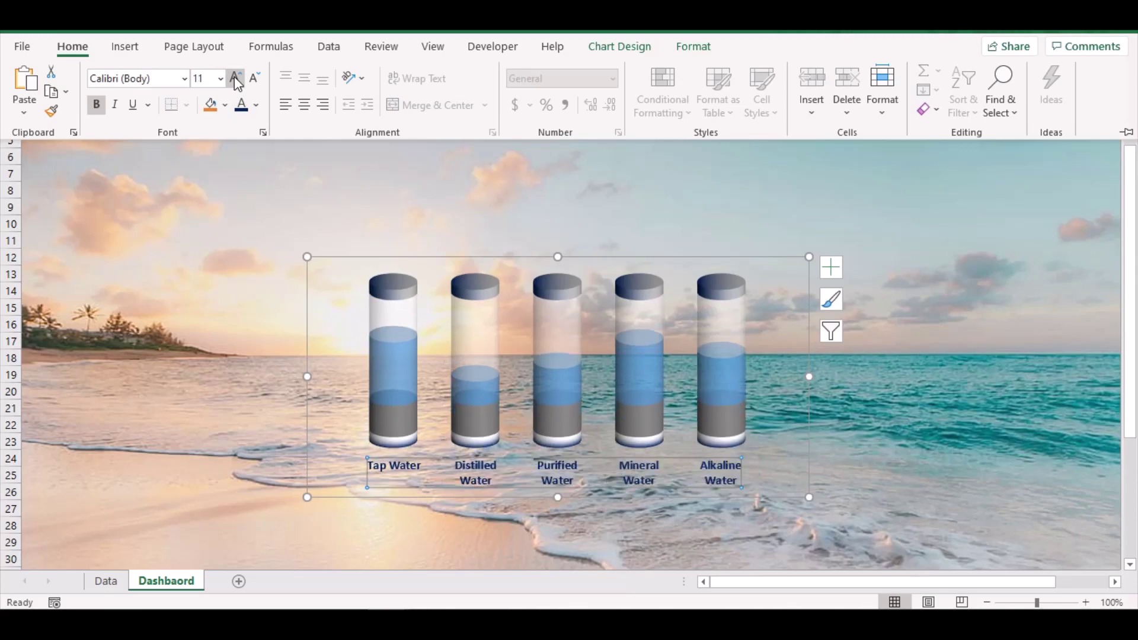
pyautogui.click(236, 78)
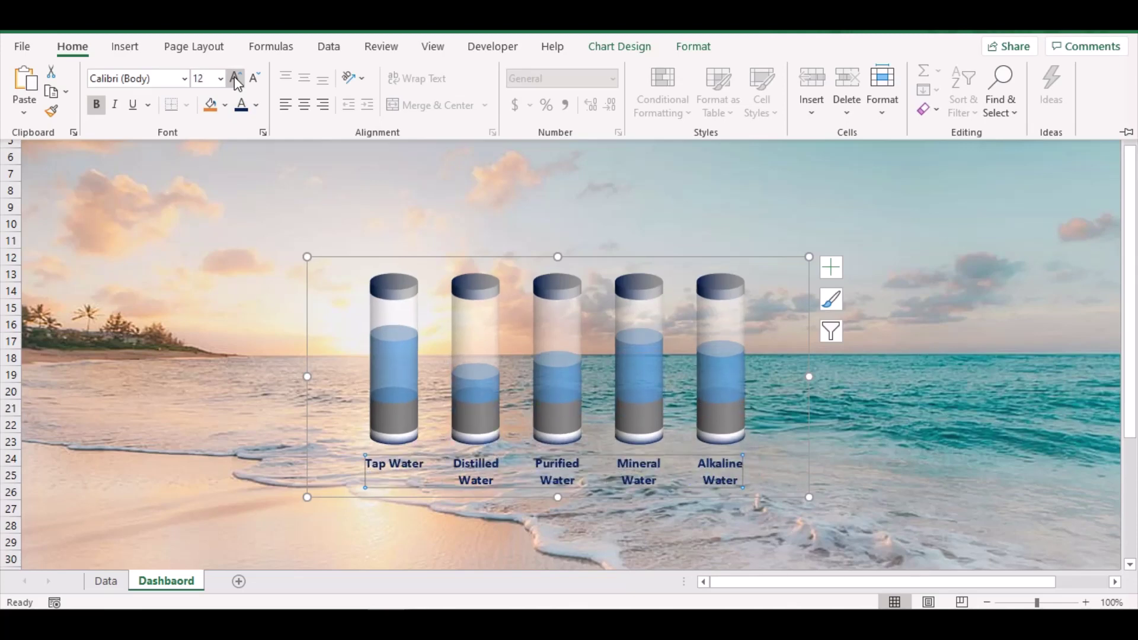
# - Make the chart wider and taller, and move it down over the shoreline of the beach picture
pyautogui.click(809, 375)
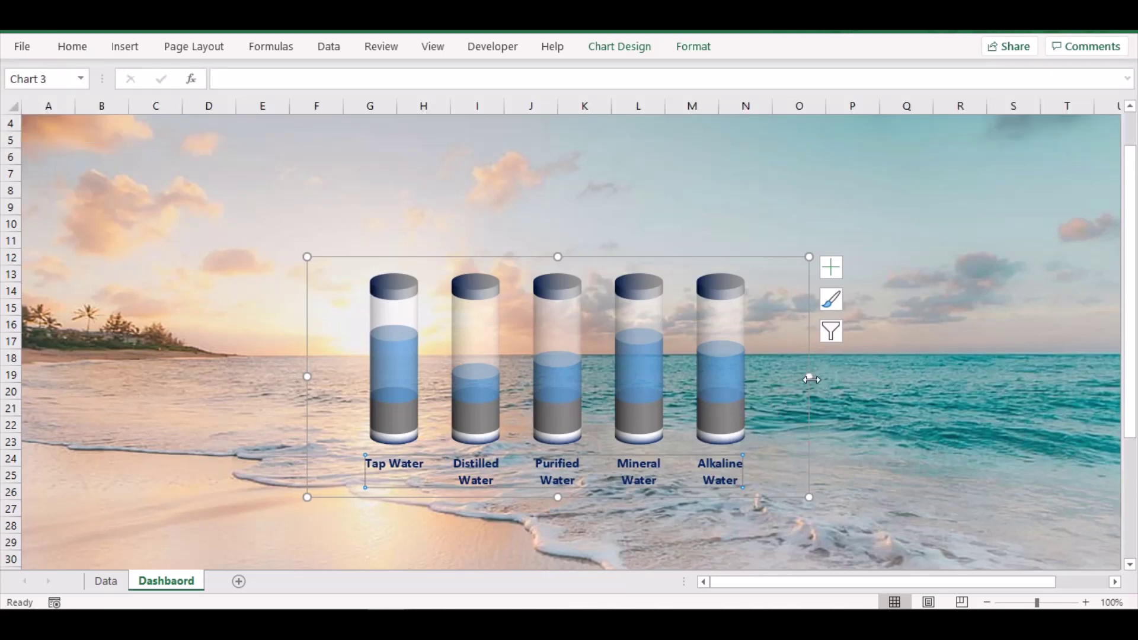
pyautogui.moveTo(811, 380); pyautogui.dragTo(845, 377)
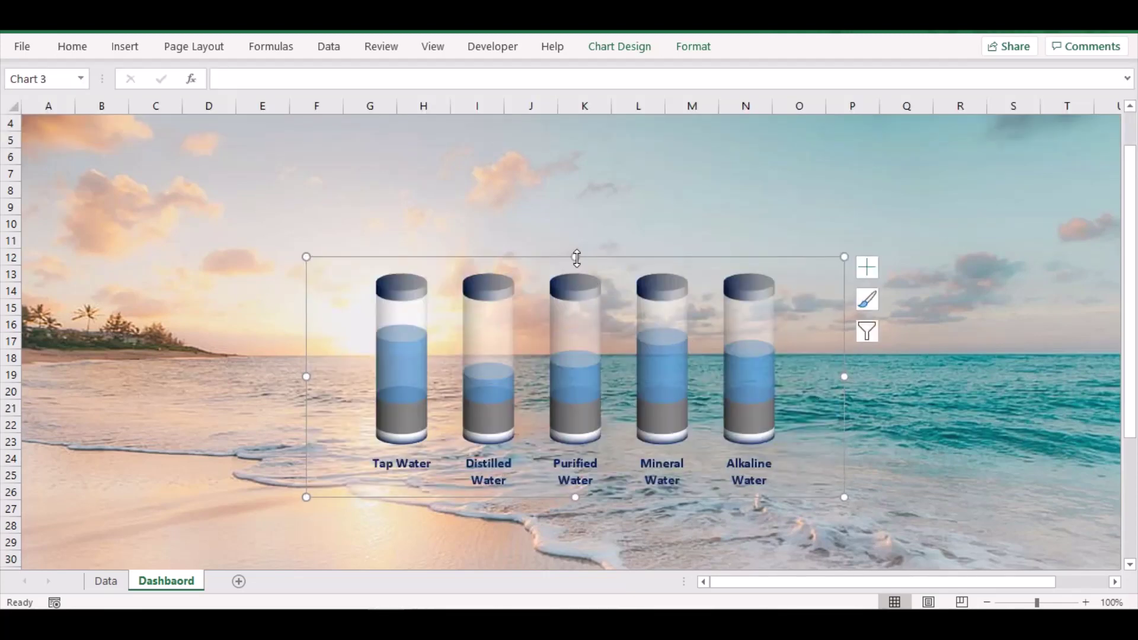
pyautogui.moveTo(577, 258); pyautogui.dragTo(603, 236)
pyautogui.scroll(-2, 603, 236)
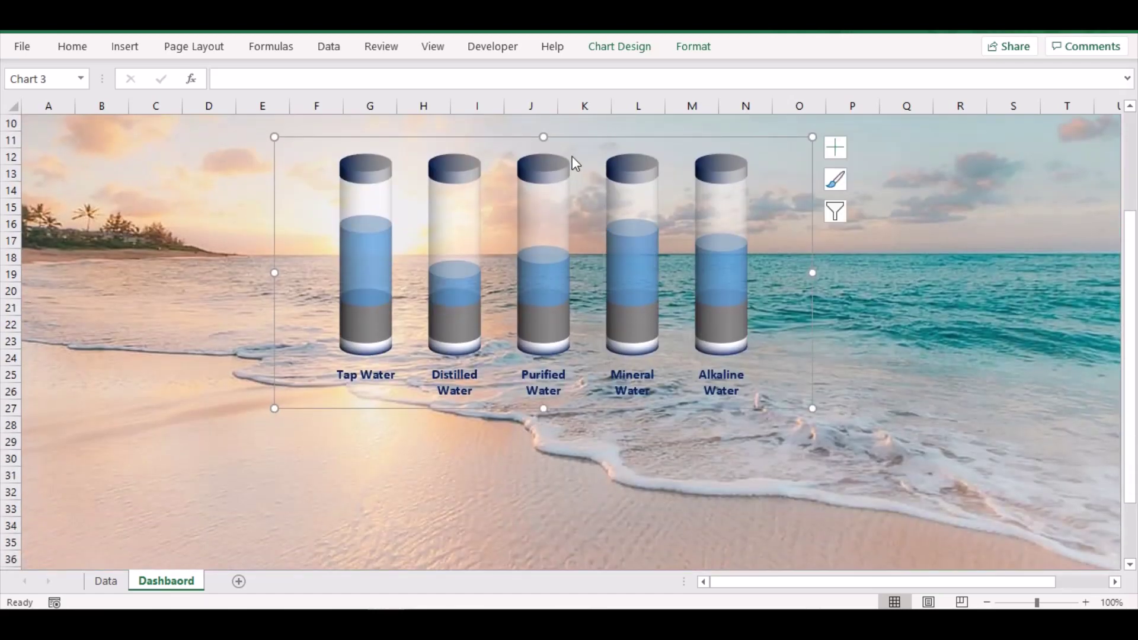
pyautogui.moveTo(581, 139); pyautogui.dragTo(587, 206)
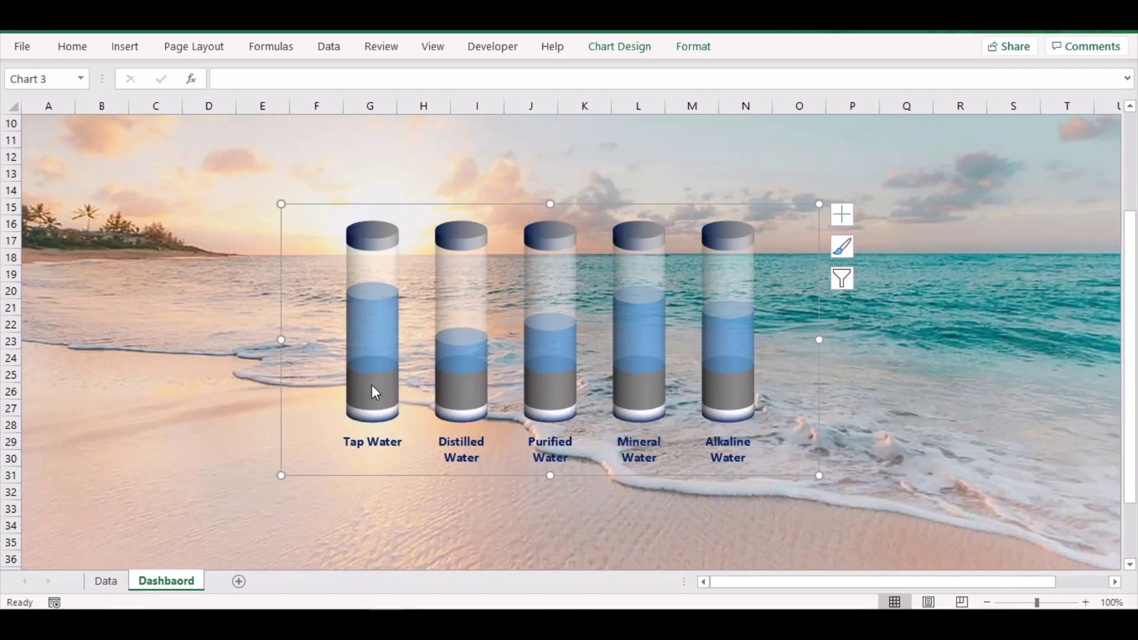
pyautogui.moveTo(743, 388)
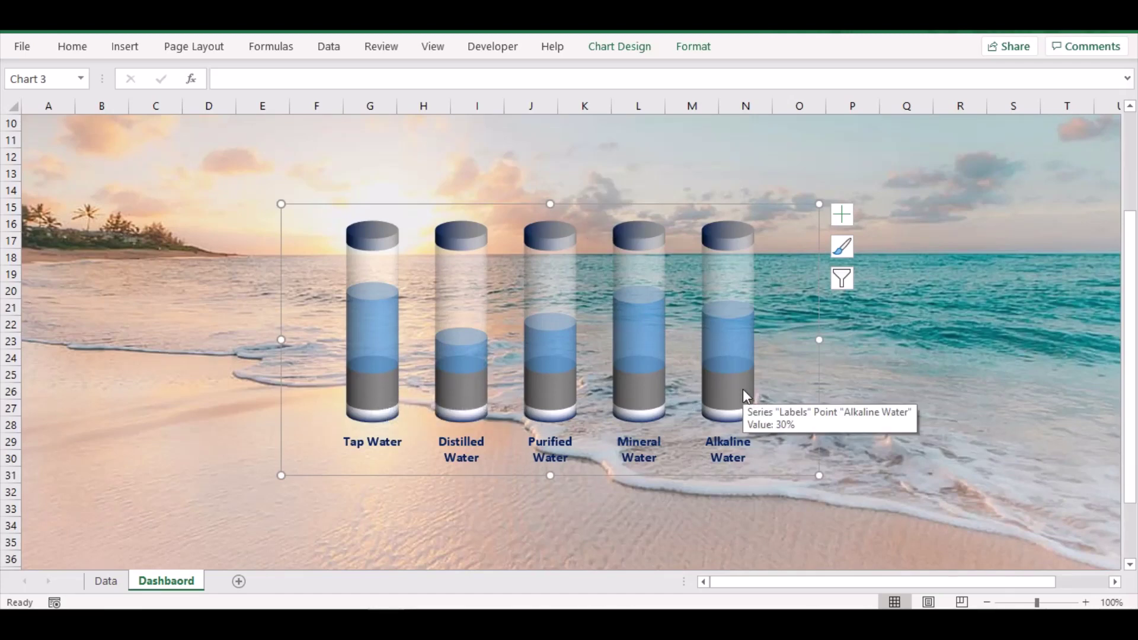
pyautogui.click(911, 347)
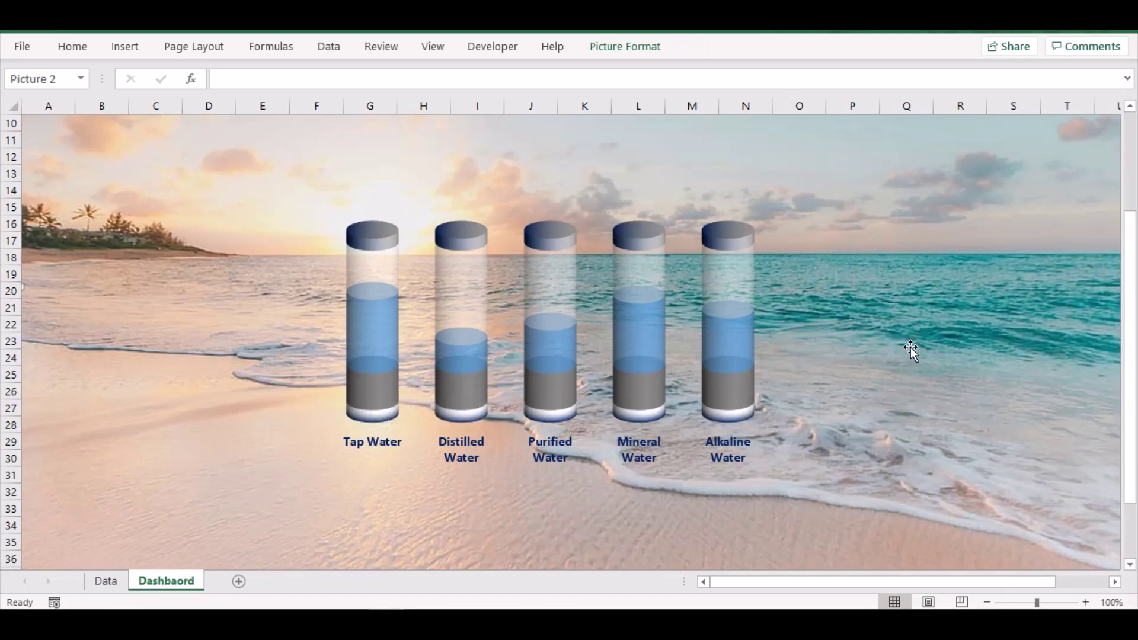
# - Insert a small text box on the sand to the left of the Tap Water cylinder
pyautogui.click(122, 52)
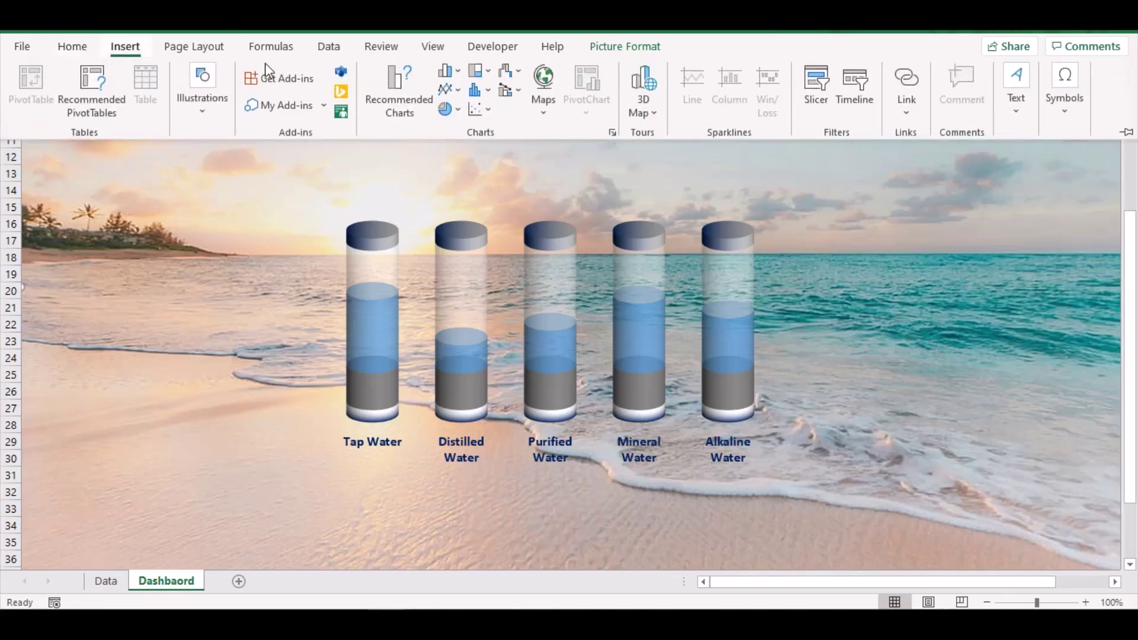
pyautogui.click(1009, 101)
pyautogui.click(950, 170)
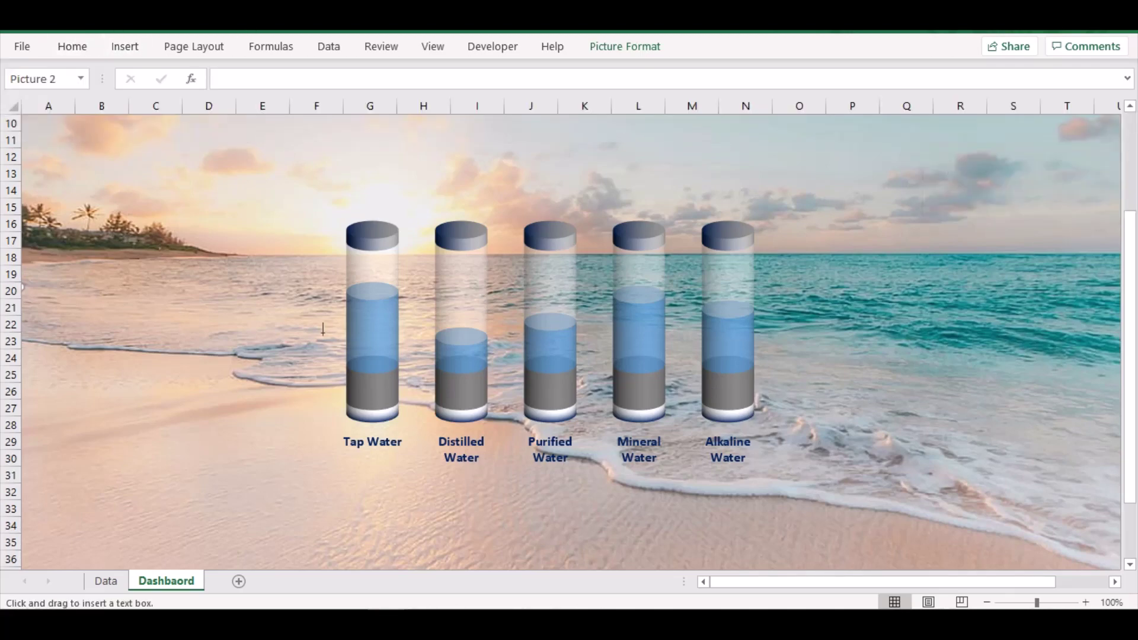
pyautogui.moveTo(188, 410); pyautogui.dragTo(235, 434)
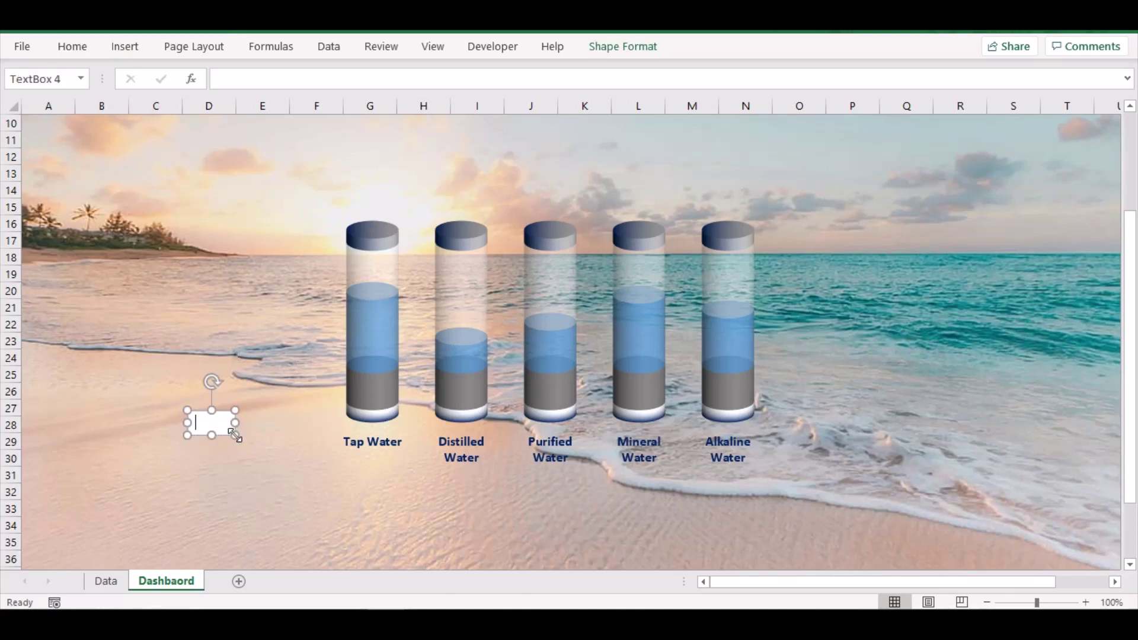
# - Format the new text box with no fill and no outline
pyautogui.rightClick(220, 433)
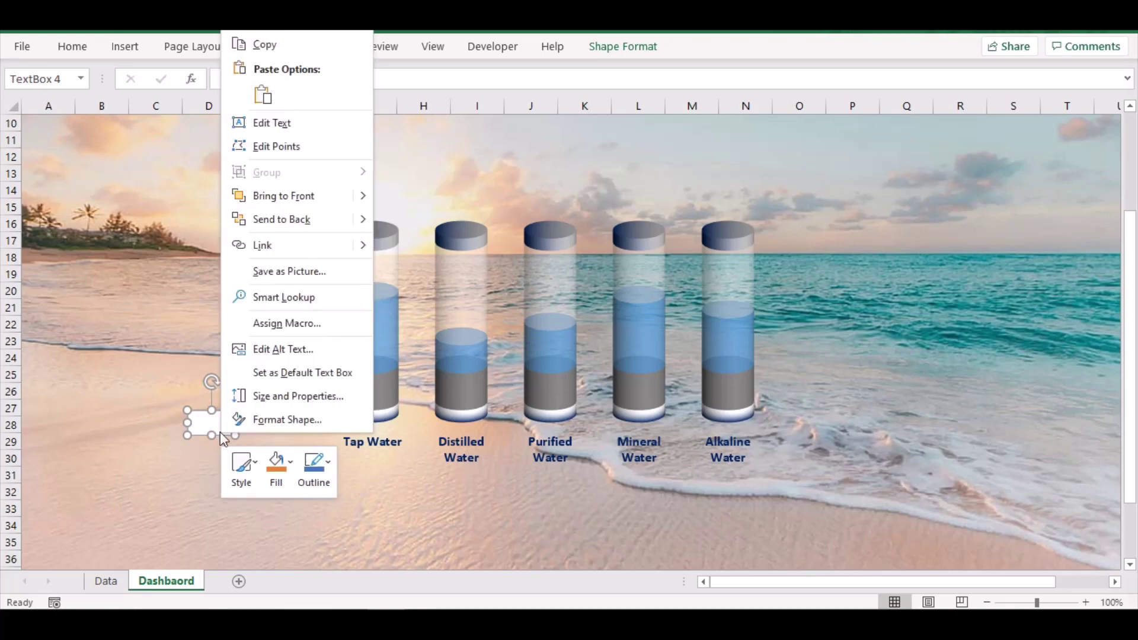
pyautogui.click(261, 419)
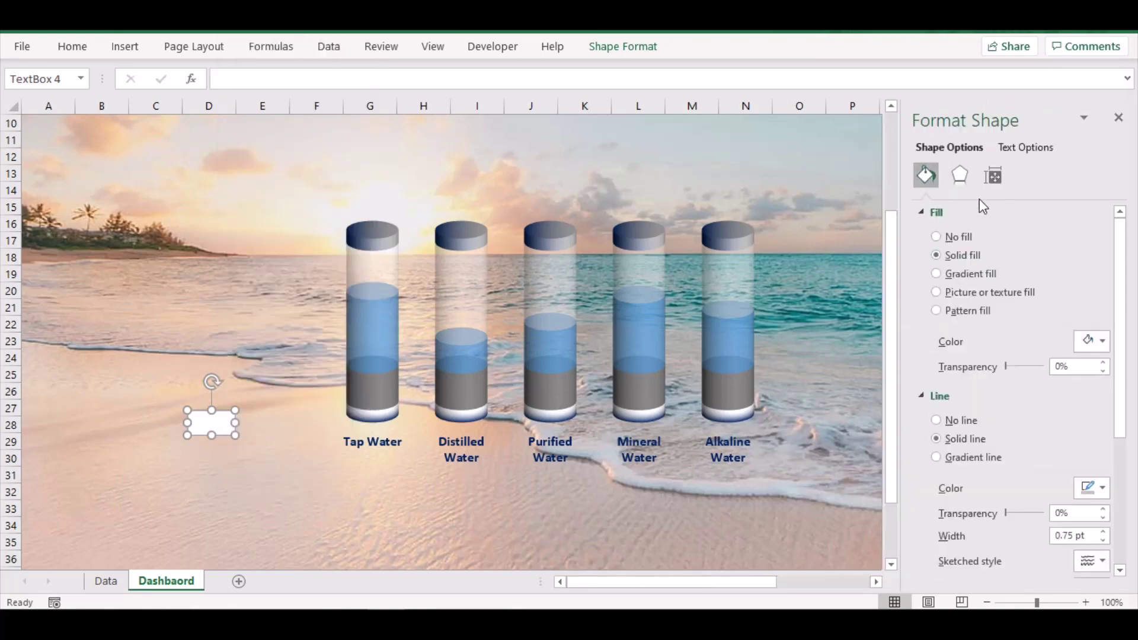
pyautogui.click(940, 240)
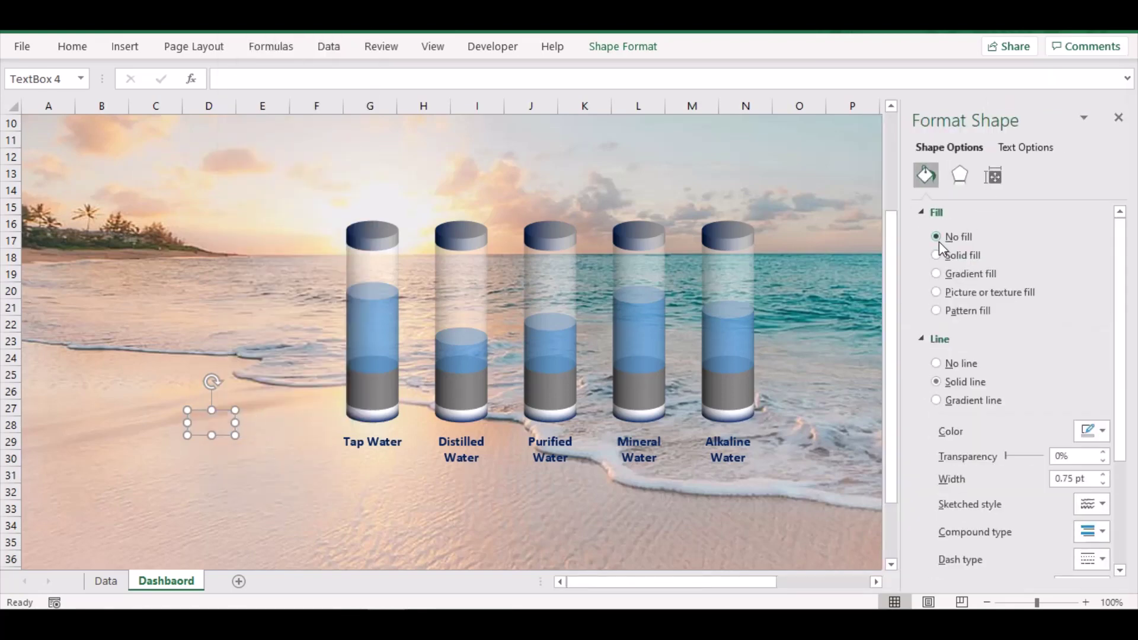
pyautogui.click(949, 363)
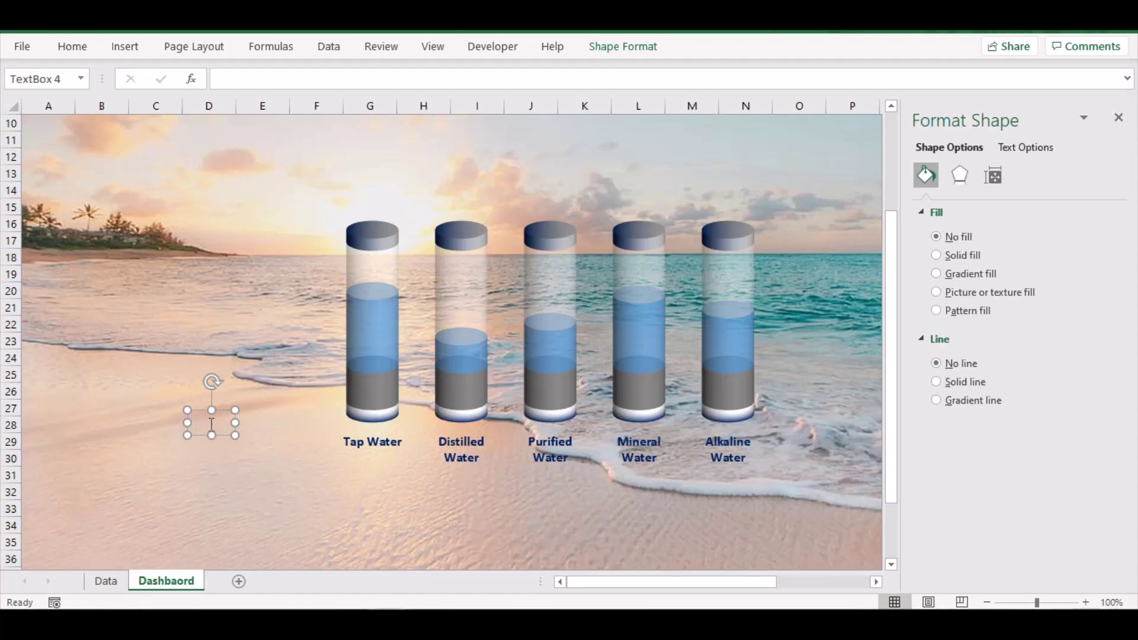
# - Link the text box to the Tap Water filled percentage with the formula =Data!C3
pyautogui.click(257, 79)
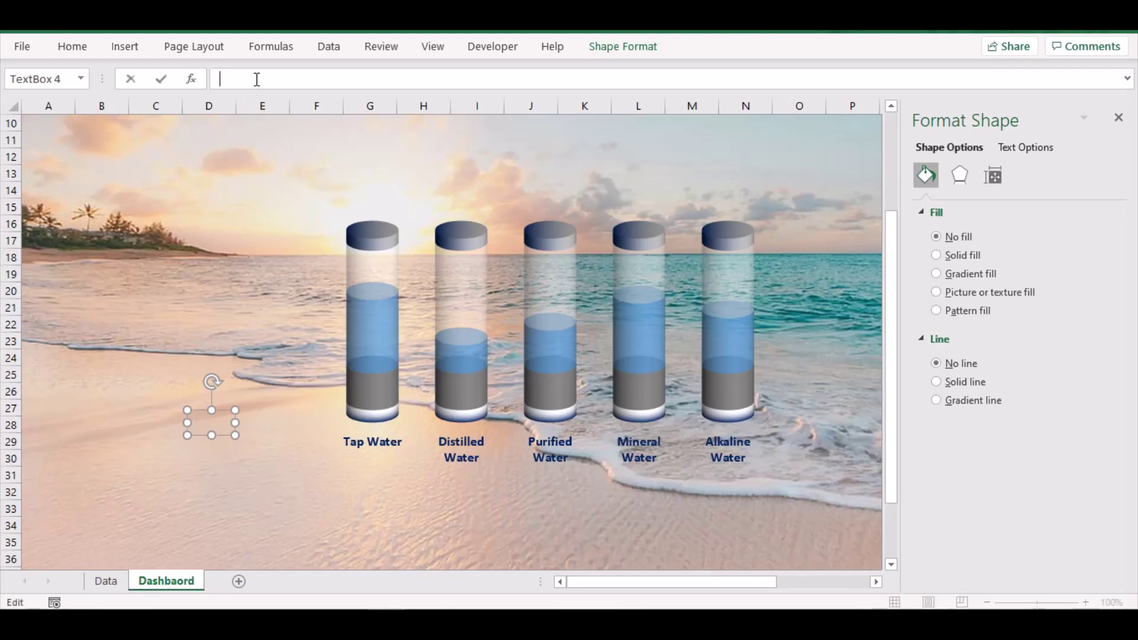
pyautogui.click(113, 583)
pyautogui.click(190, 158)
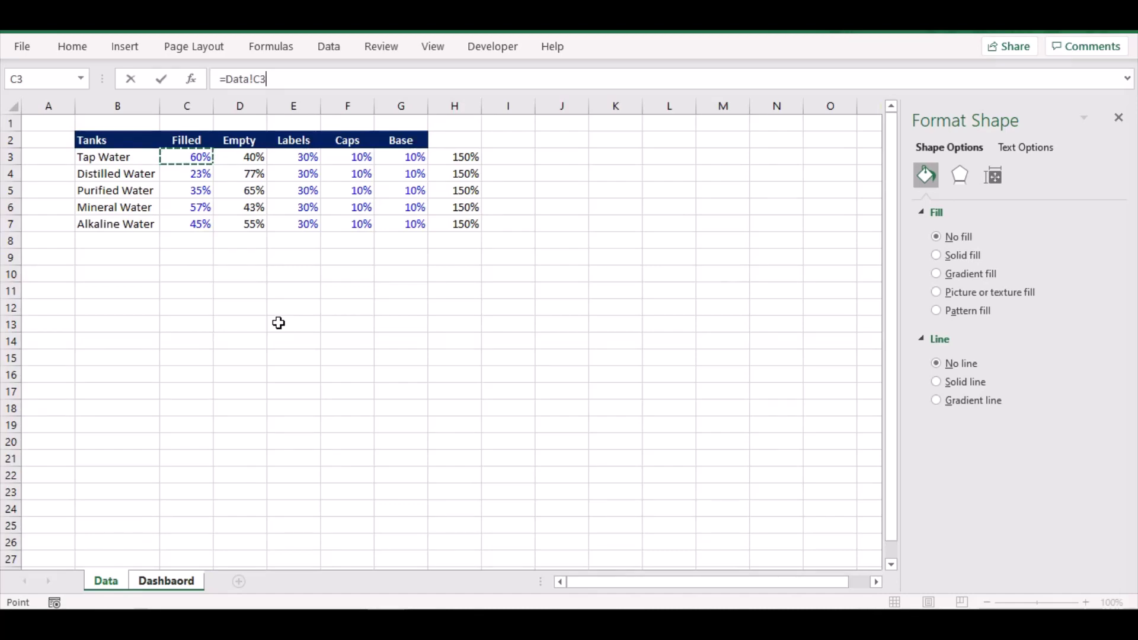
pyautogui.press('Return')
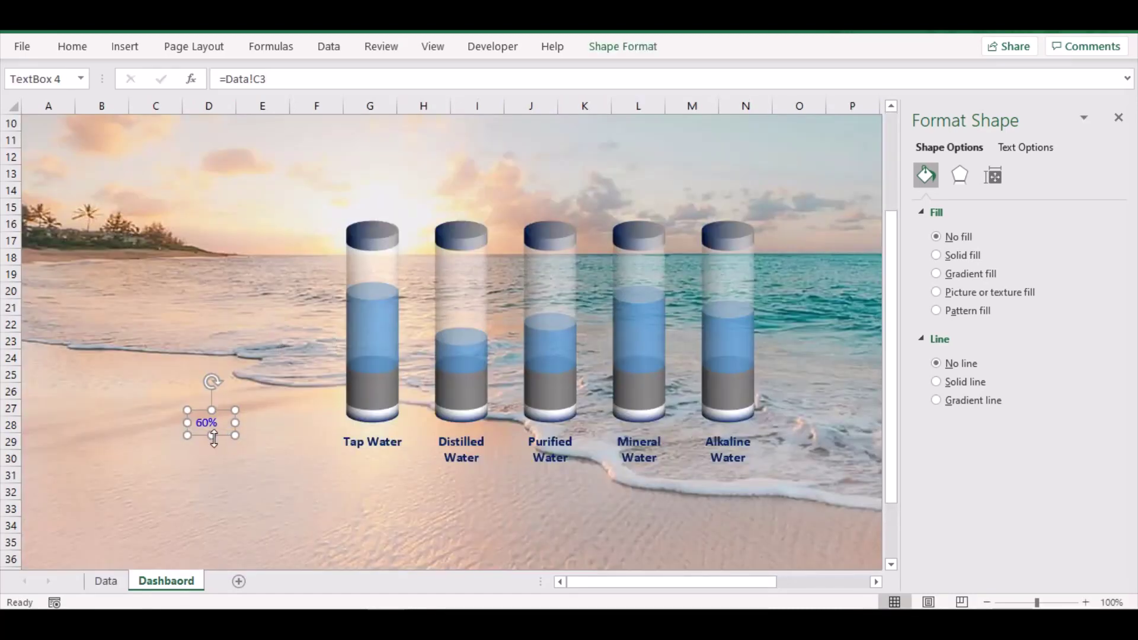
# - Move the percentage text box onto the Tap Water cylinder's gray base section and place a copy on each of the other four cylinders
pyautogui.click(172, 304)
pyautogui.click(206, 424)
pyautogui.moveTo(221, 437); pyautogui.dragTo(386, 408)
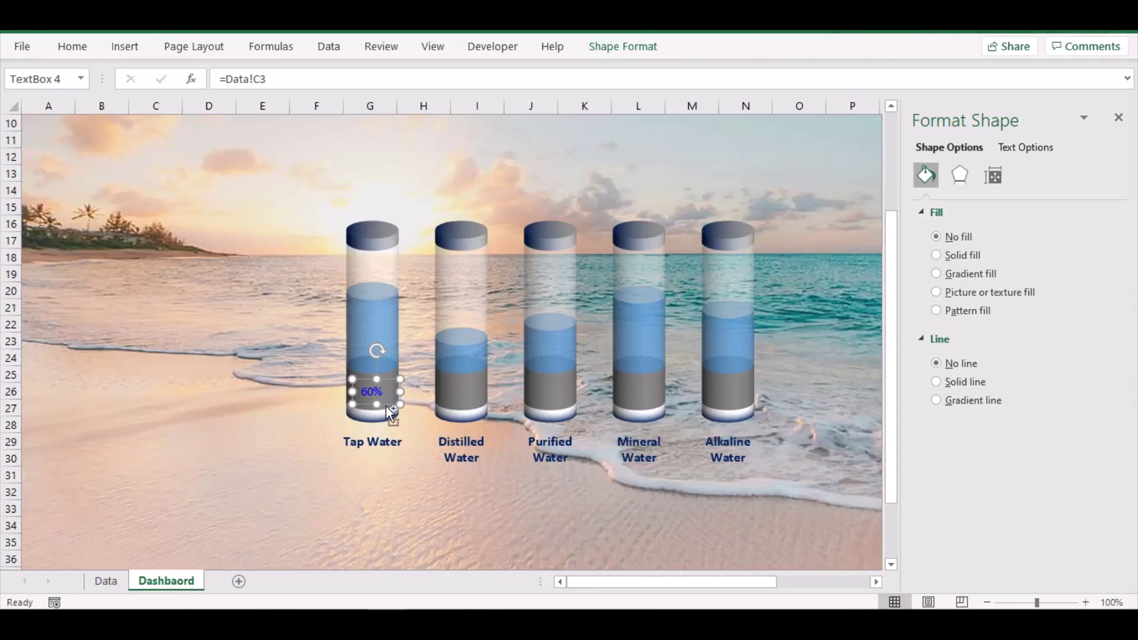
pyautogui.keyDown('ctrl'); pyautogui.moveTo(391, 412); pyautogui.dragTo(745, 405); pyautogui.keyUp('ctrl')
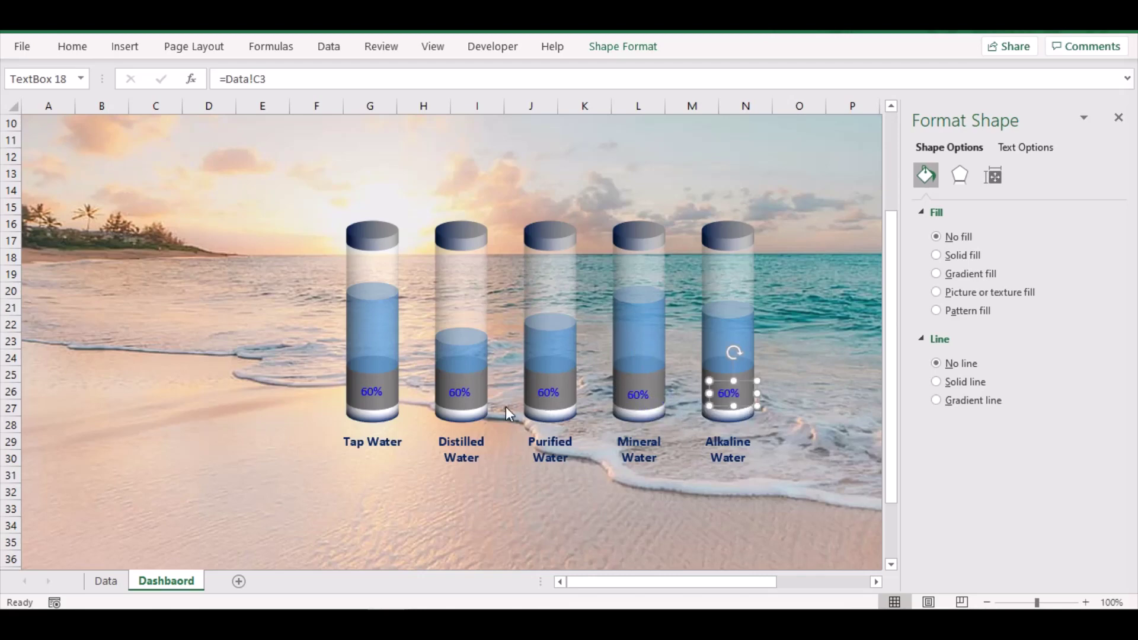
# - Link the Distilled Water label to =Data!C4 and the Purified Water label to =Data!C5
pyautogui.click(464, 396)
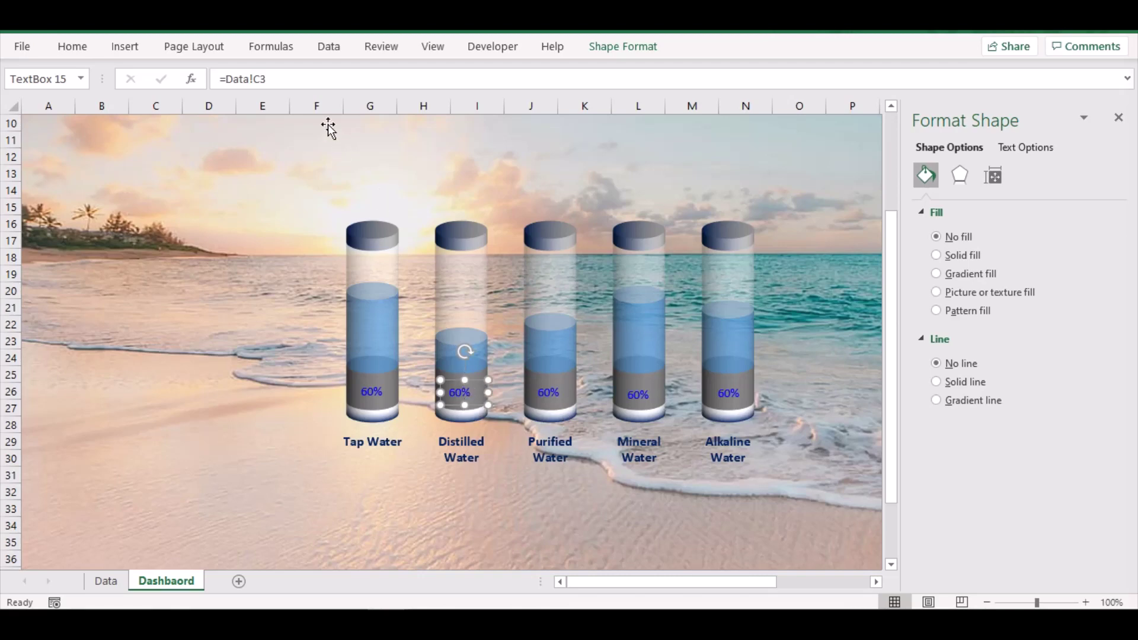
pyautogui.click(302, 80)
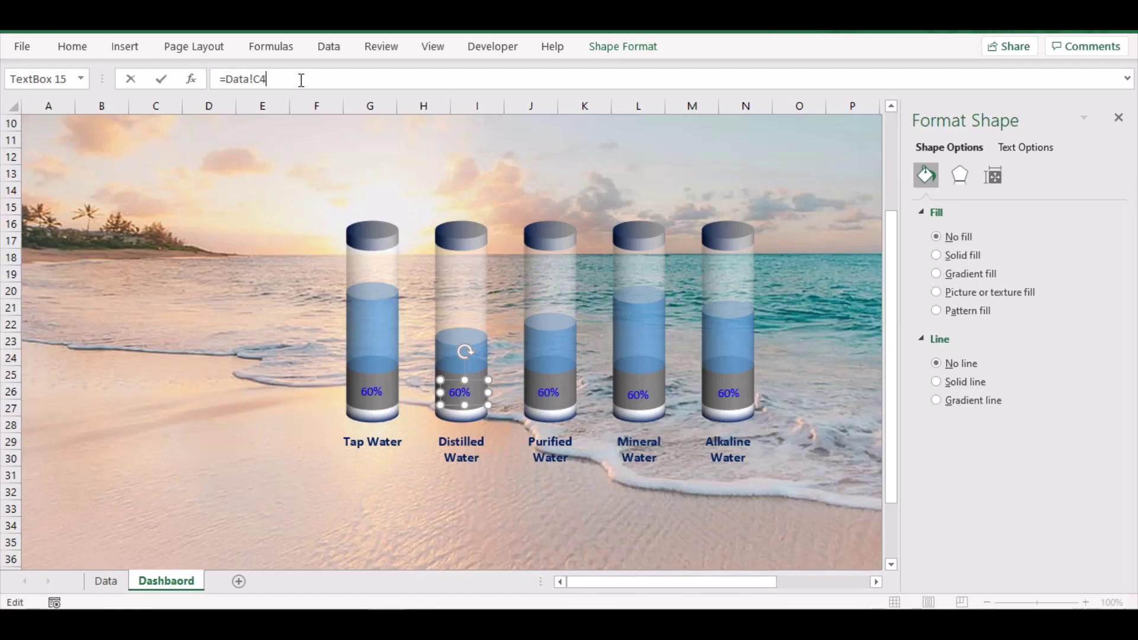
pyautogui.press('Return')
pyautogui.click(562, 399)
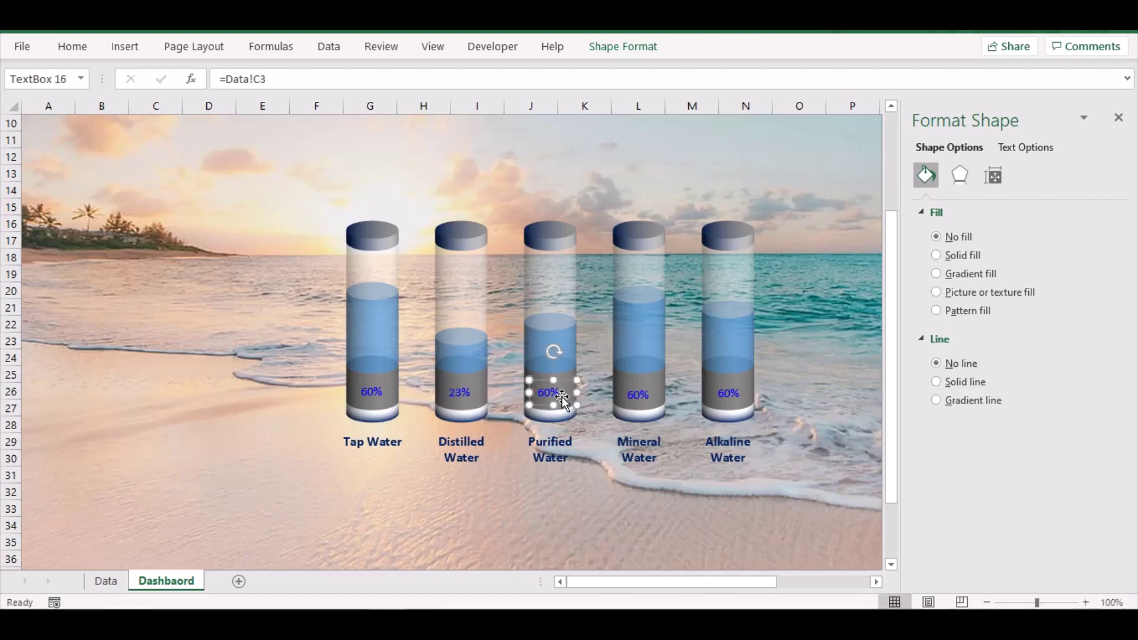
pyautogui.click(319, 83)
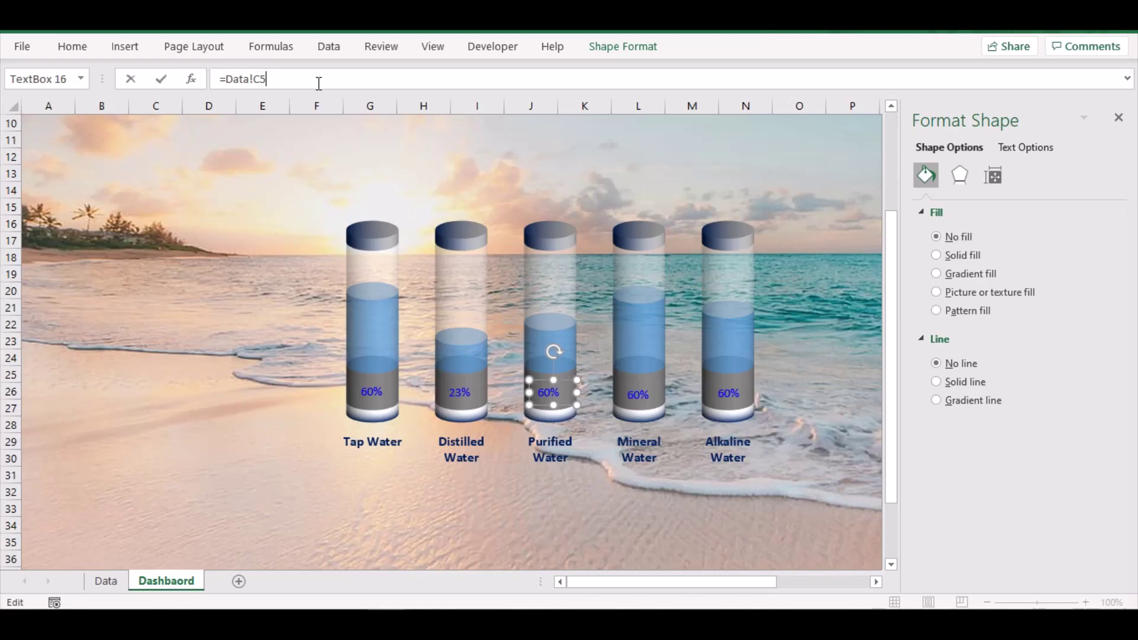
pyautogui.press('Return')
# - Link the Mineral Water label to =Data!C6 and the Alkaline Water label to =Data!C7
pyautogui.click(638, 391)
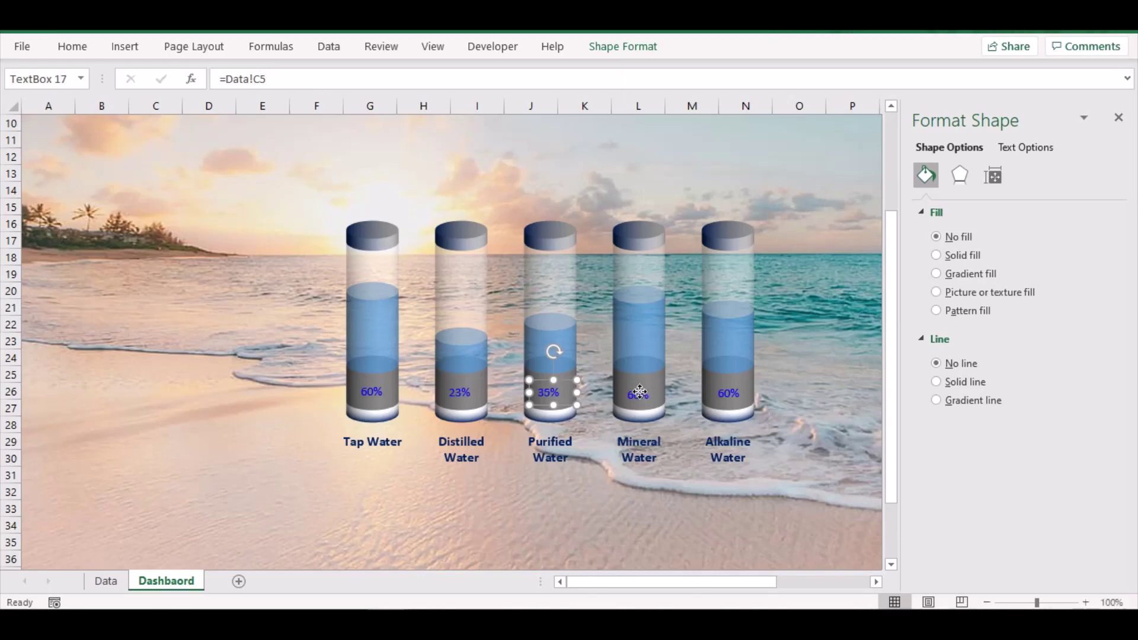
pyautogui.click(302, 86)
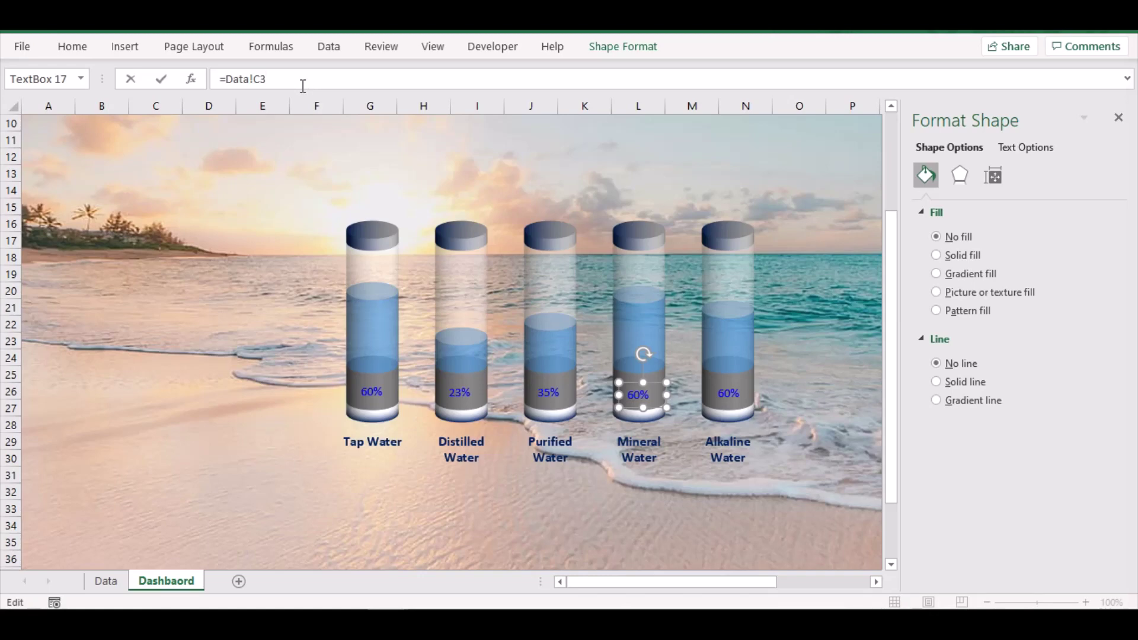
pyautogui.press('Return')
pyautogui.click(727, 385)
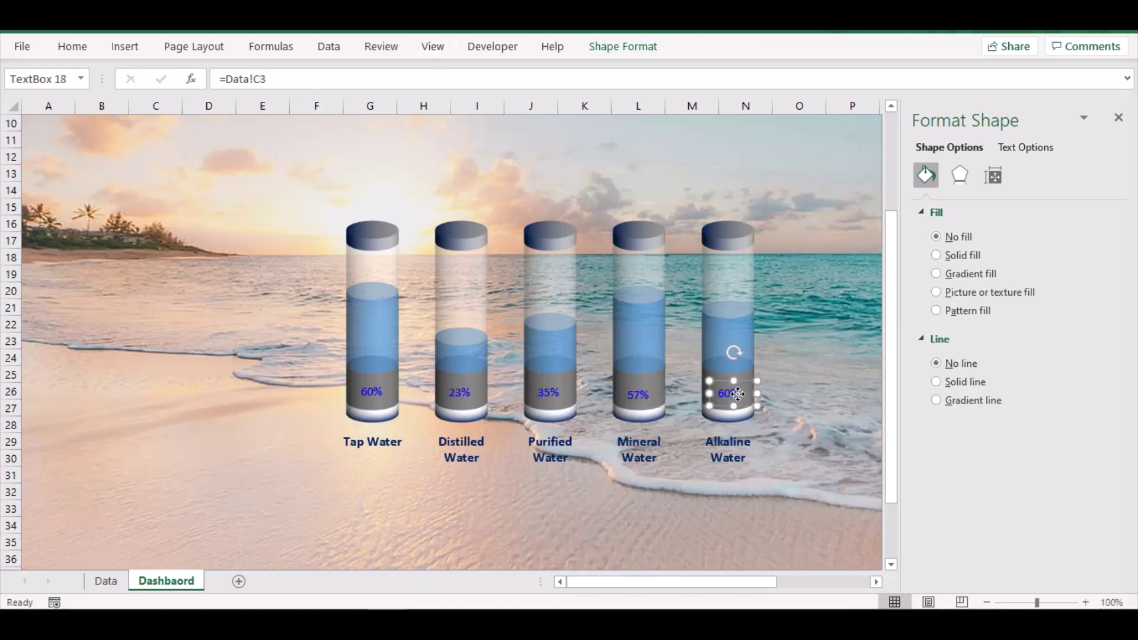
pyautogui.click(313, 80)
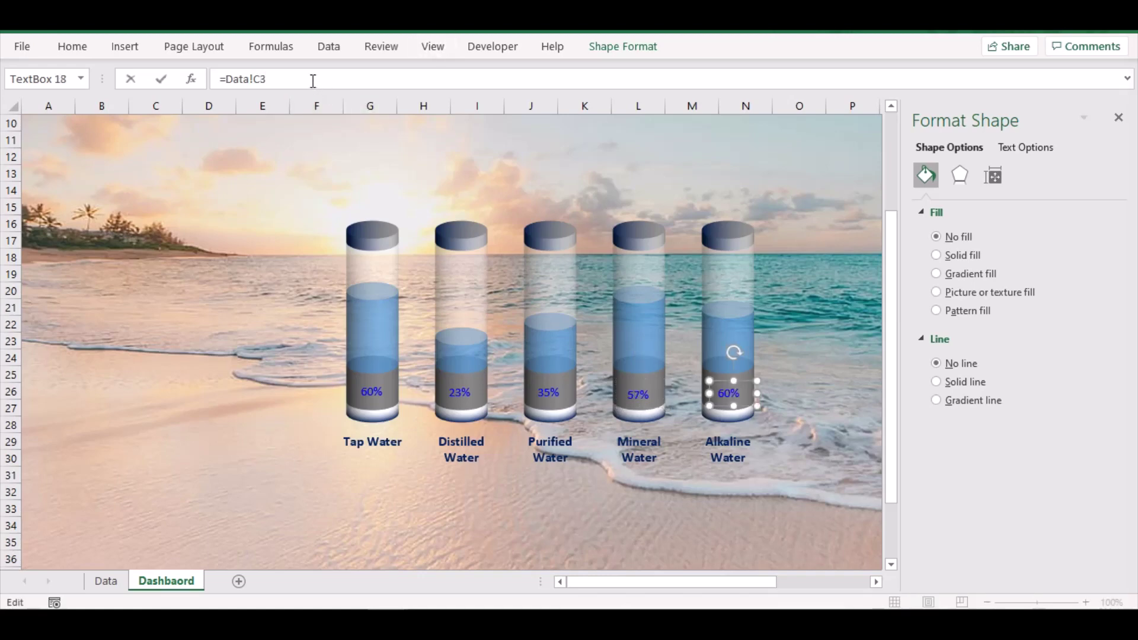
pyautogui.press('Return')
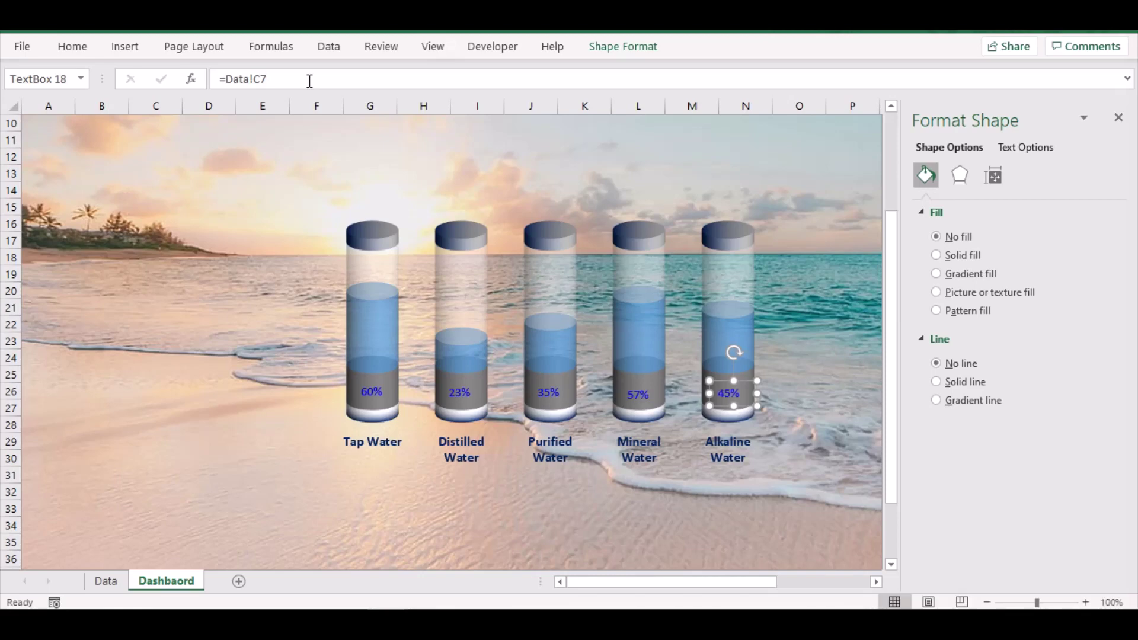
# - Select all five percentage text boxes on the cylinders and align them along their bottom edges
pyautogui.click(360, 394)
pyautogui.keyDown('ctrl'); pyautogui.click(451, 394); pyautogui.keyUp('ctrl')
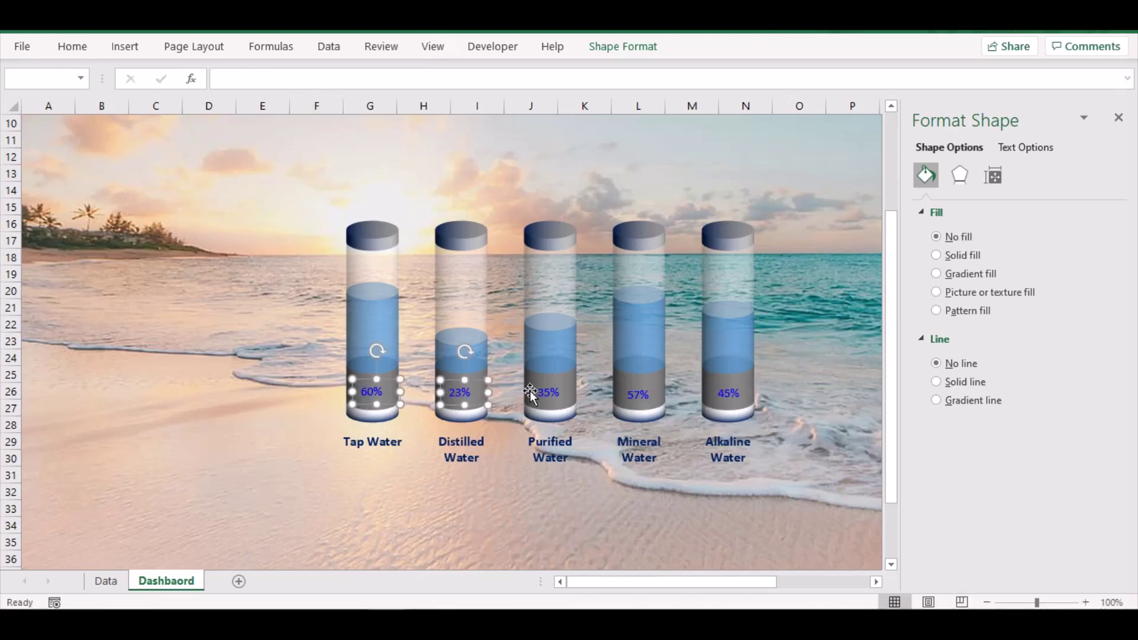
pyautogui.keyDown('ctrl'); pyautogui.click(531, 392); pyautogui.keyUp('ctrl')
pyautogui.keyDown('ctrl'); pyautogui.click(642, 402); pyautogui.keyUp('ctrl')
pyautogui.keyDown('ctrl'); pyautogui.click(737, 394); pyautogui.keyUp('ctrl')
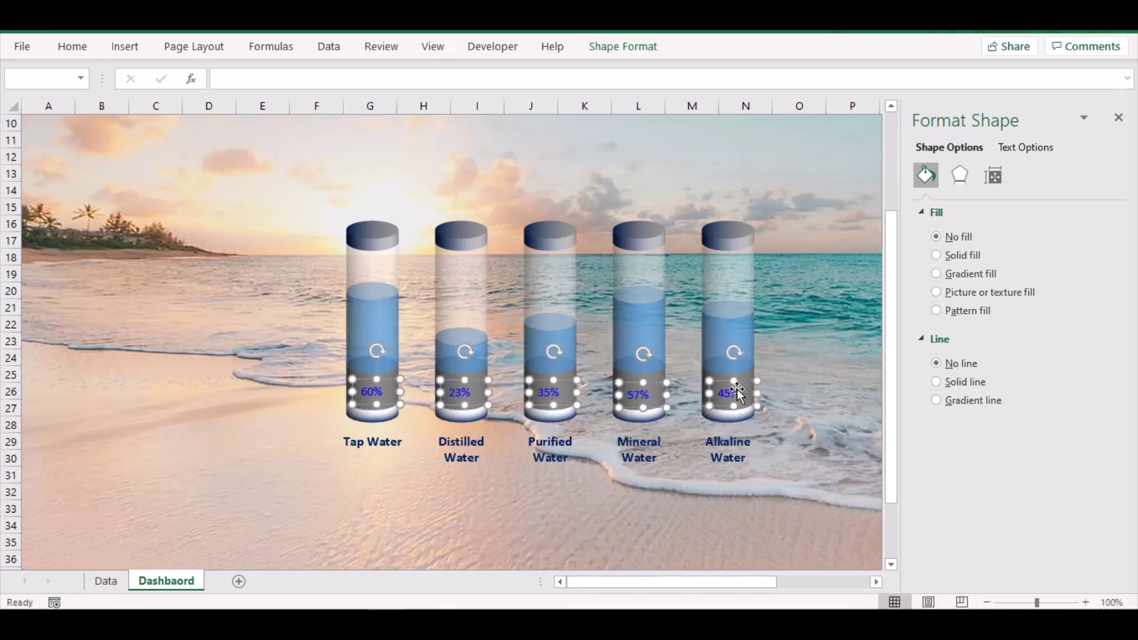
pyautogui.click(613, 46)
pyautogui.click(934, 73)
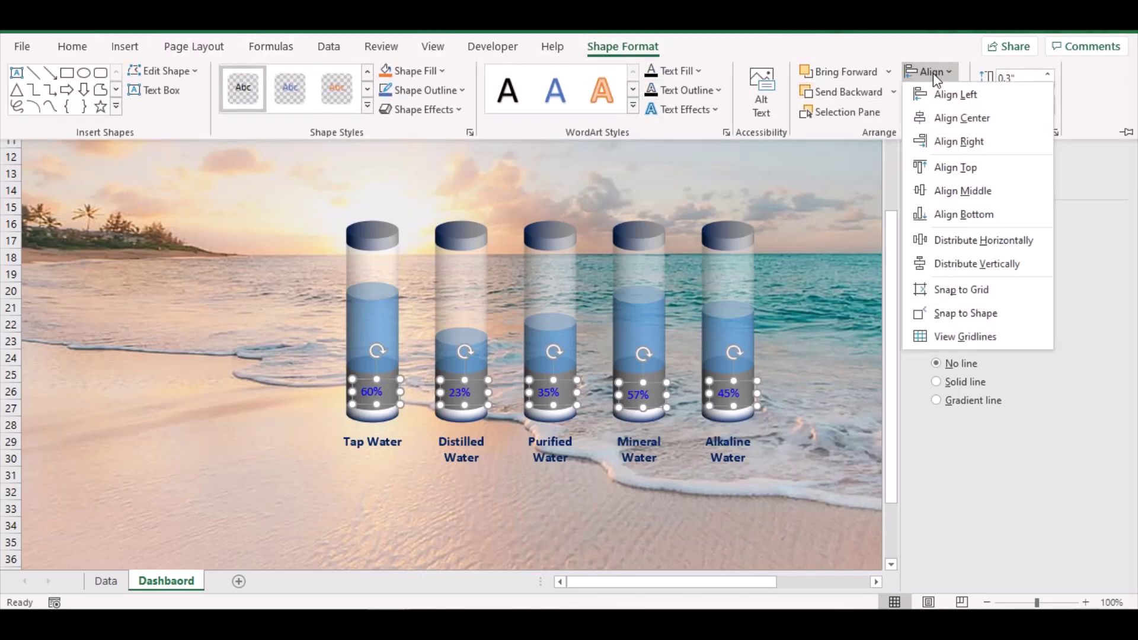
pyautogui.click(968, 215)
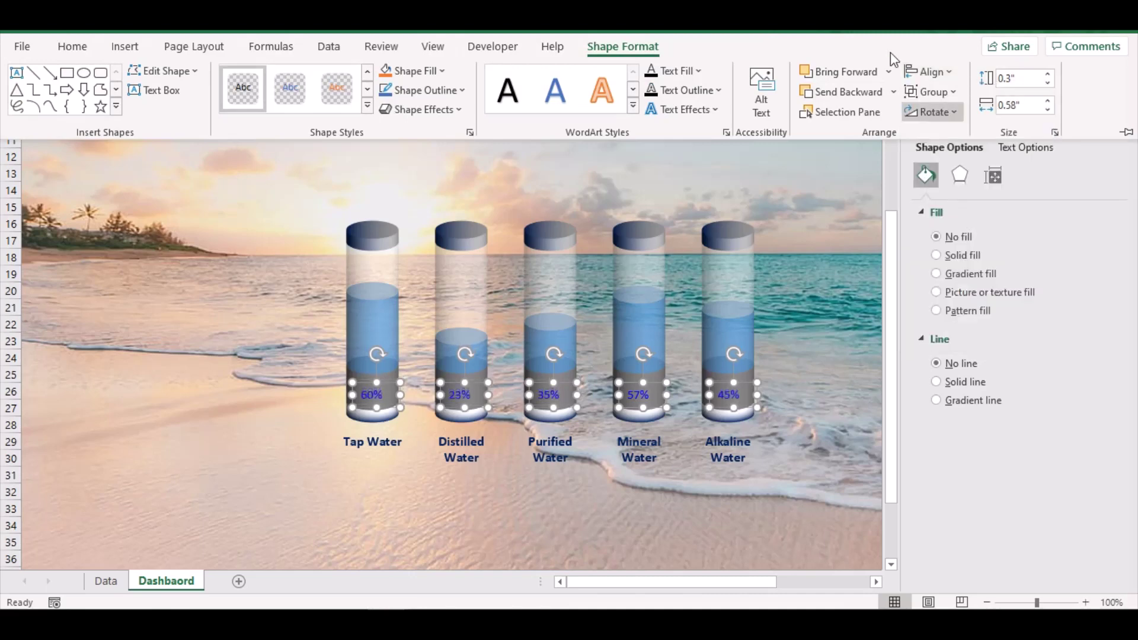
# - Distribute the five selected percentage text boxes horizontally across the cylinders
pyautogui.click(931, 72)
pyautogui.click(978, 263)
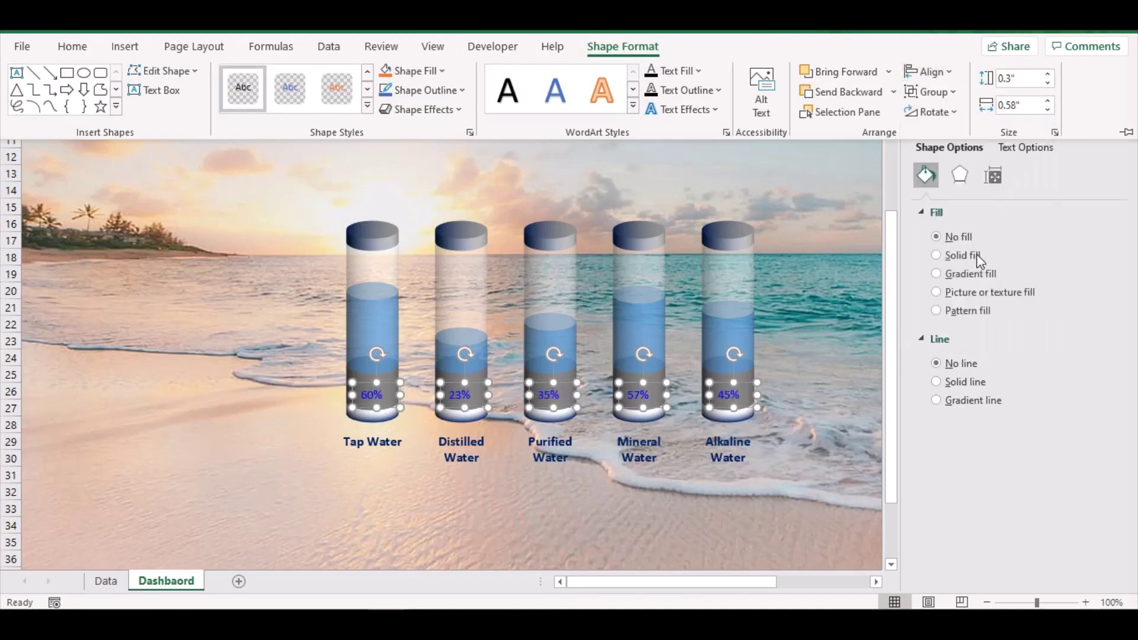
pyautogui.click(928, 72)
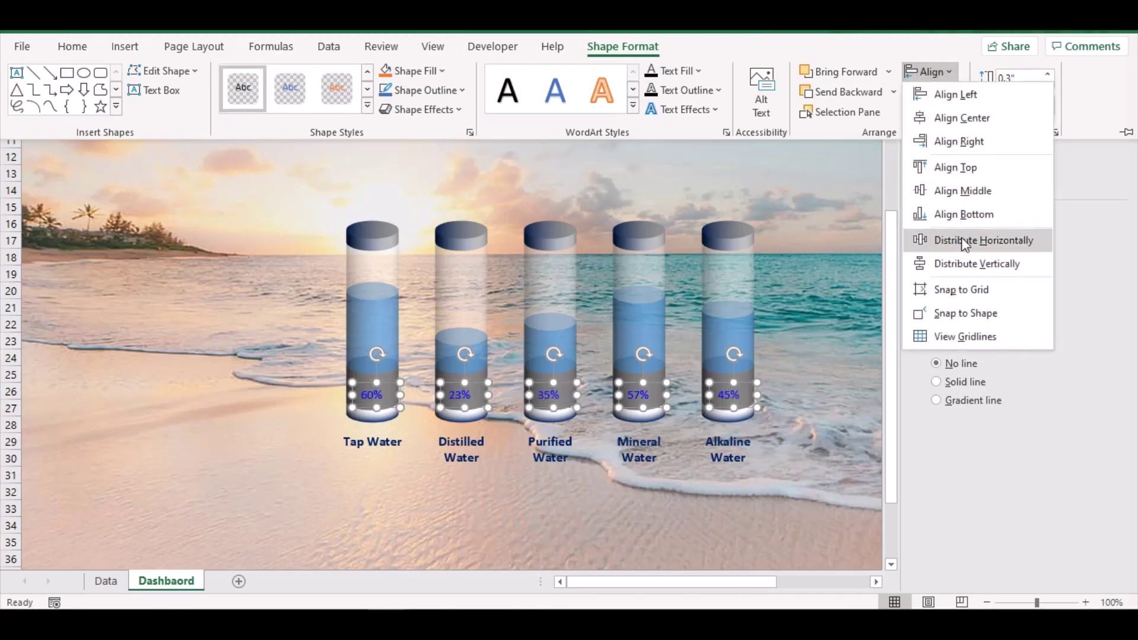
pyautogui.click(963, 240)
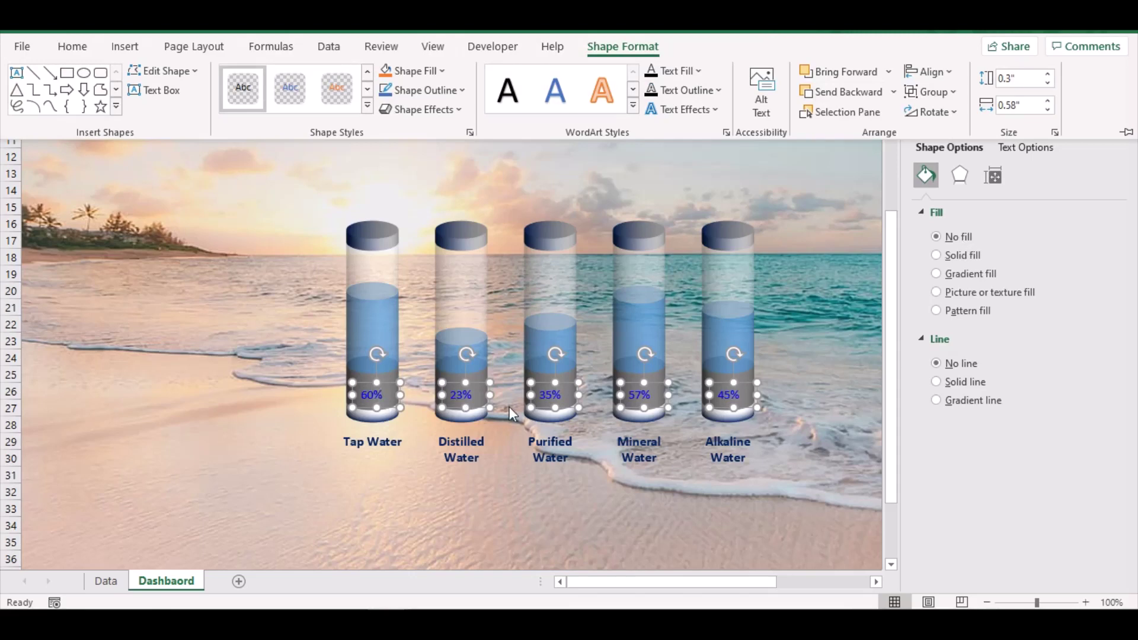
# - Format the five percentage labels as bold white text at size 14
pyautogui.click(71, 48)
pyautogui.click(257, 106)
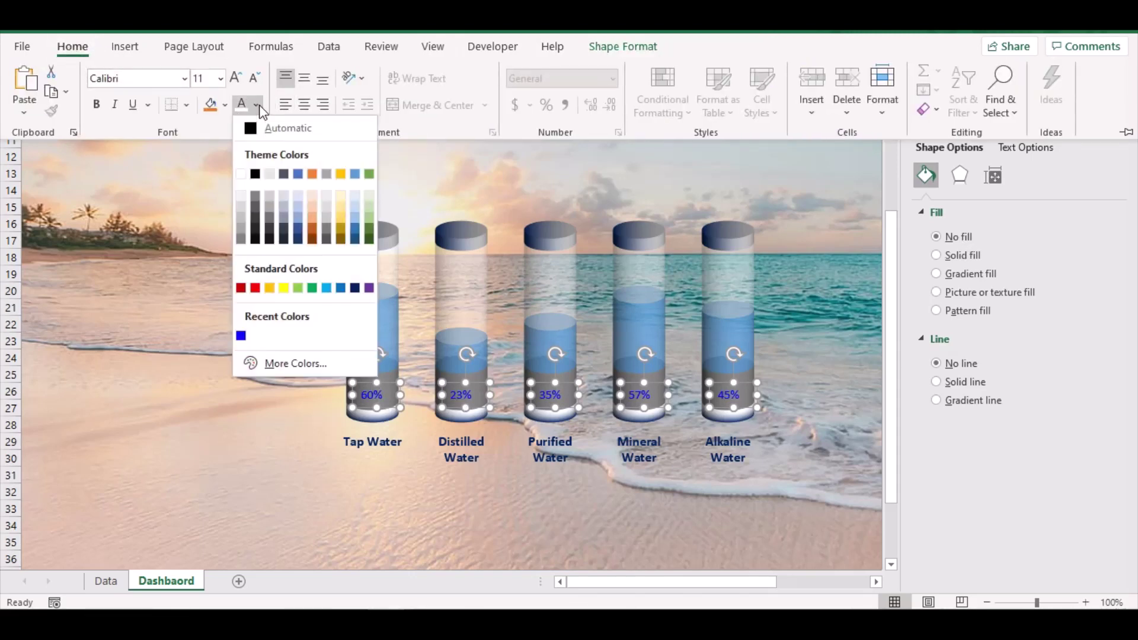
pyautogui.click(241, 173)
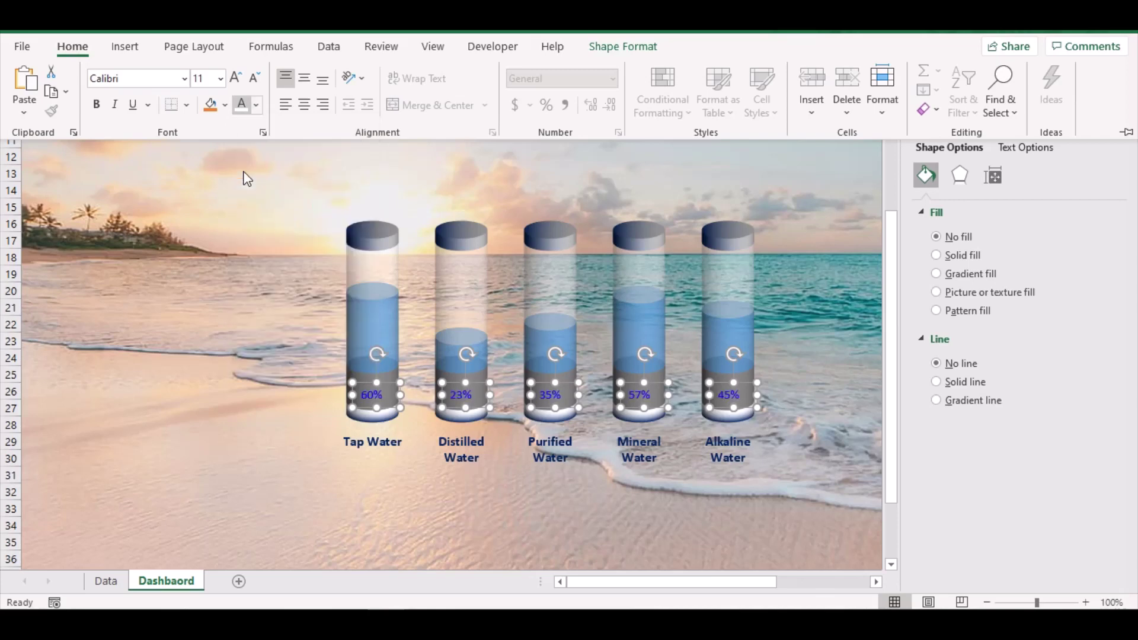
pyautogui.click(95, 109)
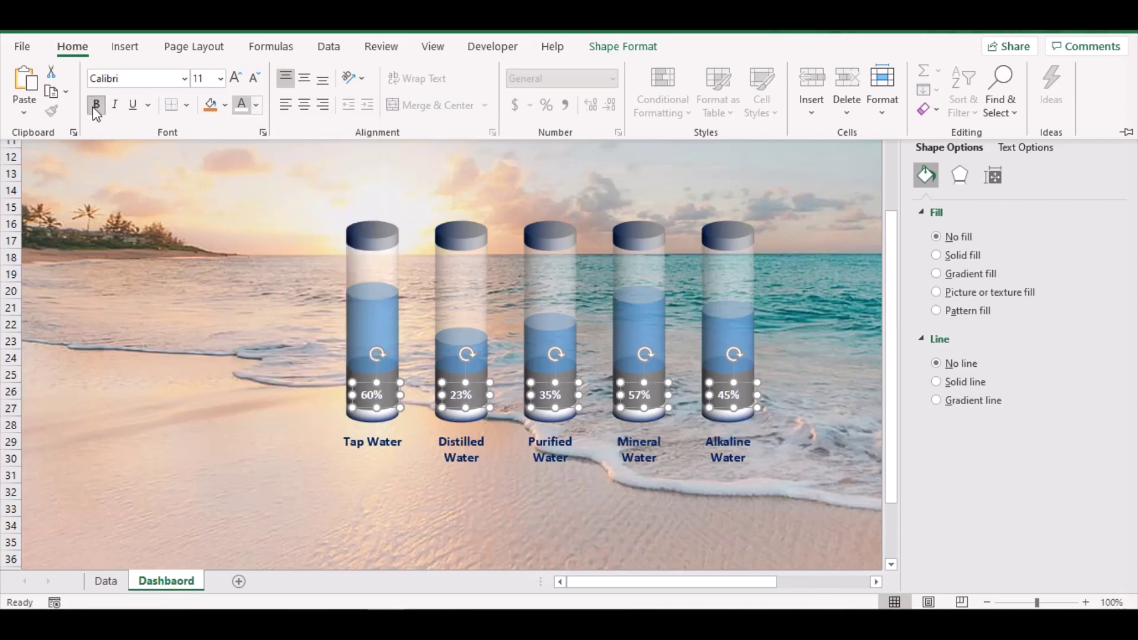
pyautogui.click(235, 80)
pyautogui.click(235, 81)
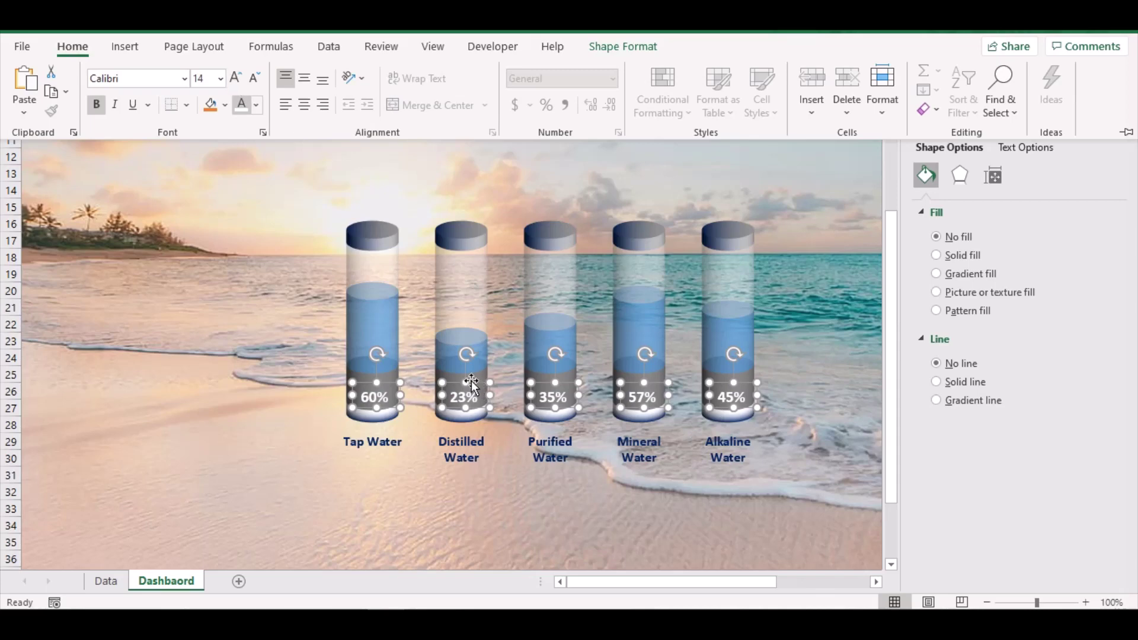
# - Group the five percentage text boxes into one object
pyautogui.click(620, 47)
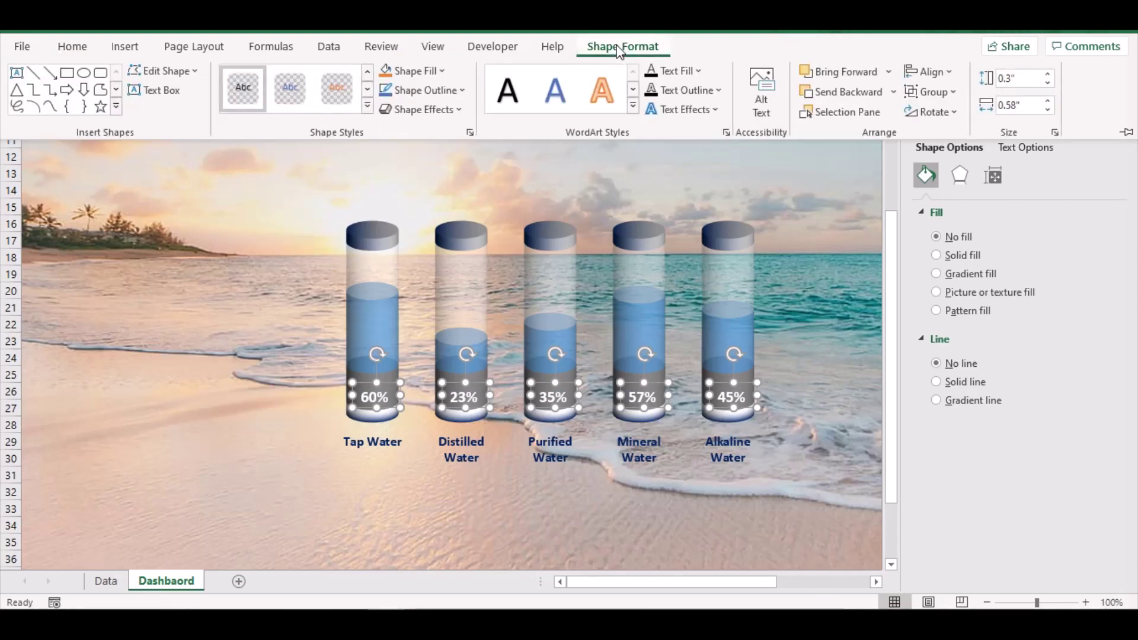
pyautogui.click(929, 92)
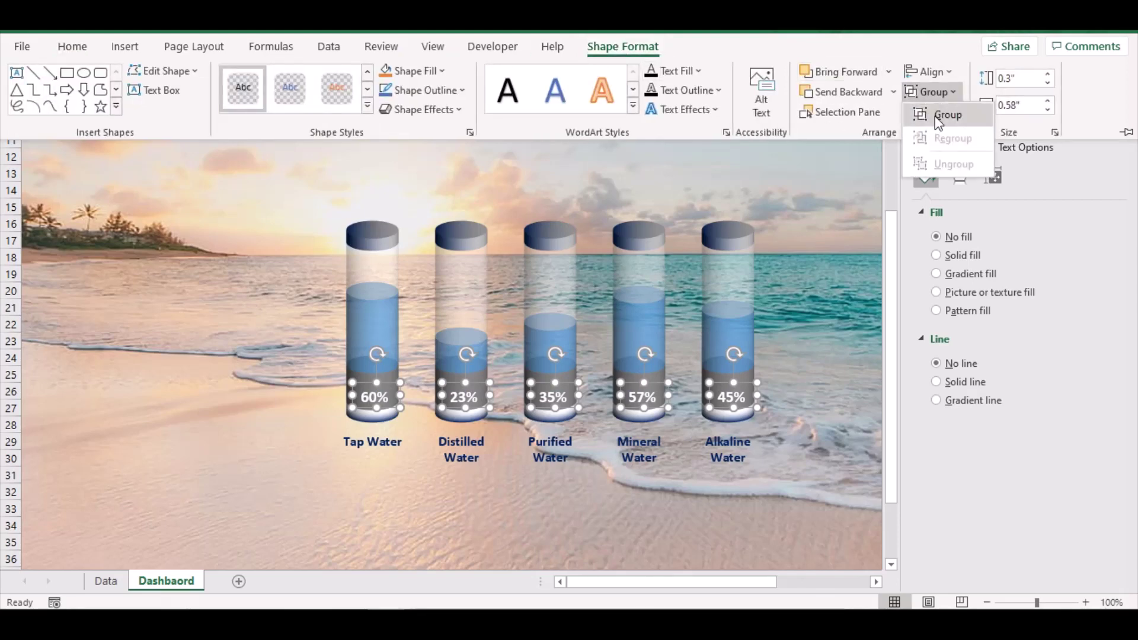
pyautogui.click(934, 116)
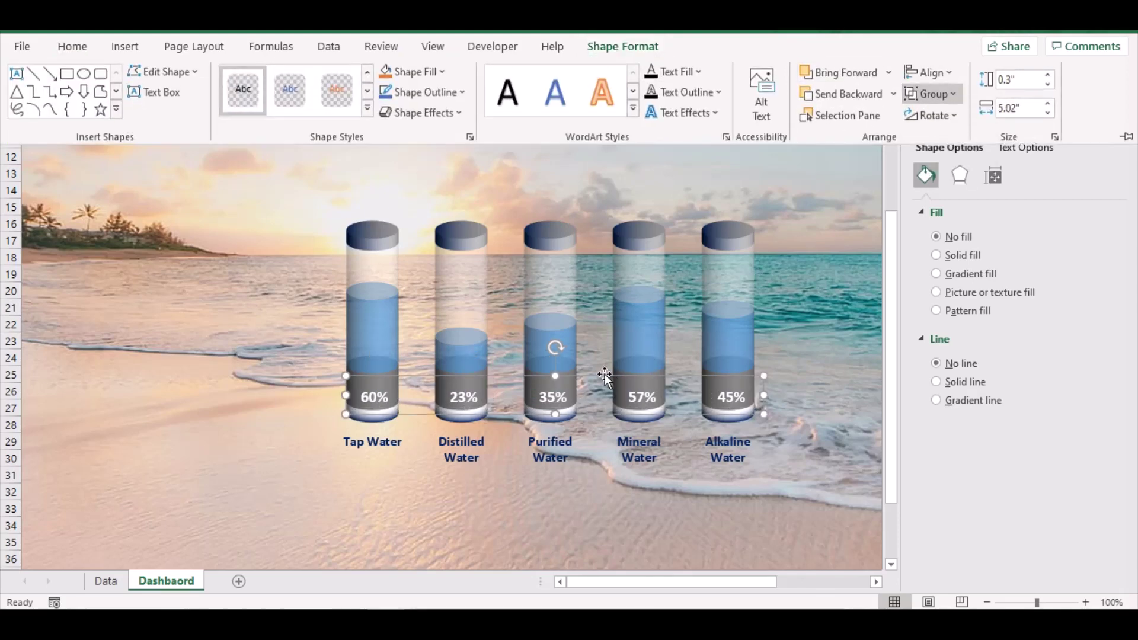
# - Move the grouped percentage labels slightly up and left to center them on the grey cylinder bands, and close the formatting pane
pyautogui.hotkey('ctrl', 'F1')
pyautogui.moveTo(592, 376); pyautogui.dragTo(591, 370)
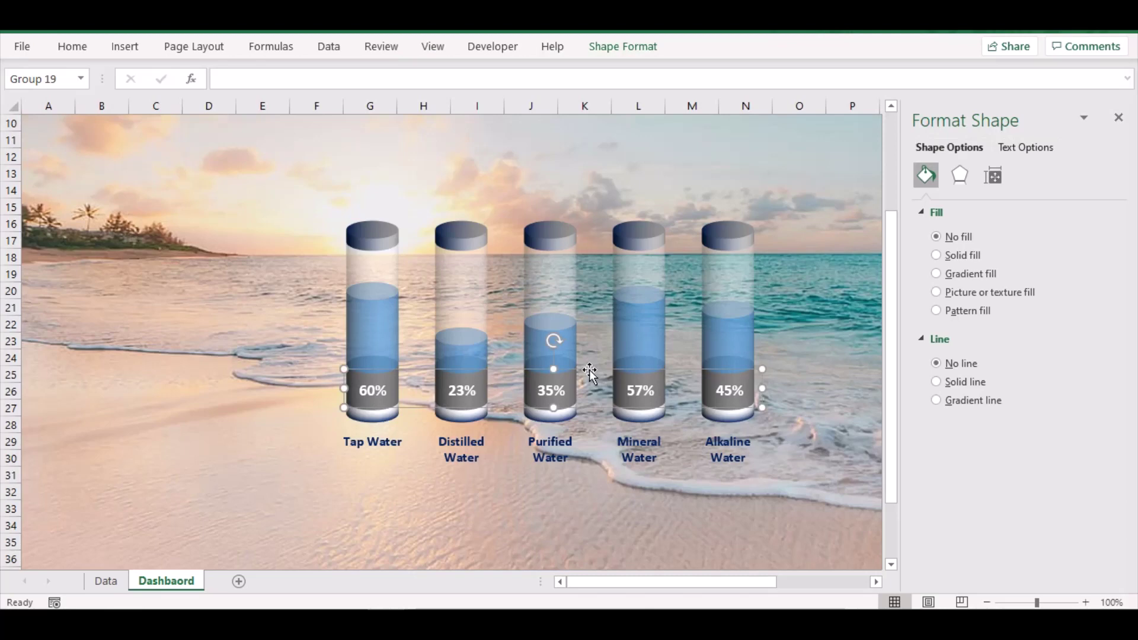
pyautogui.click(1117, 119)
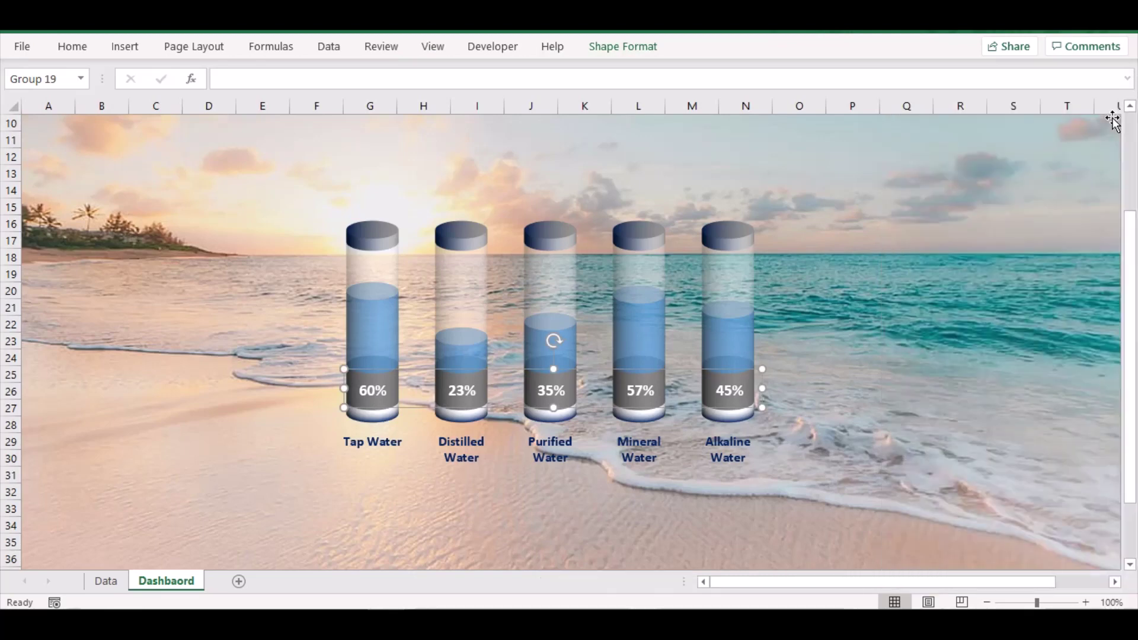
# - Group the percentage labels with the cylinder chart and move the combined object slightly right and up over the beach picture
pyautogui.click(671, 376)
pyautogui.click(631, 397)
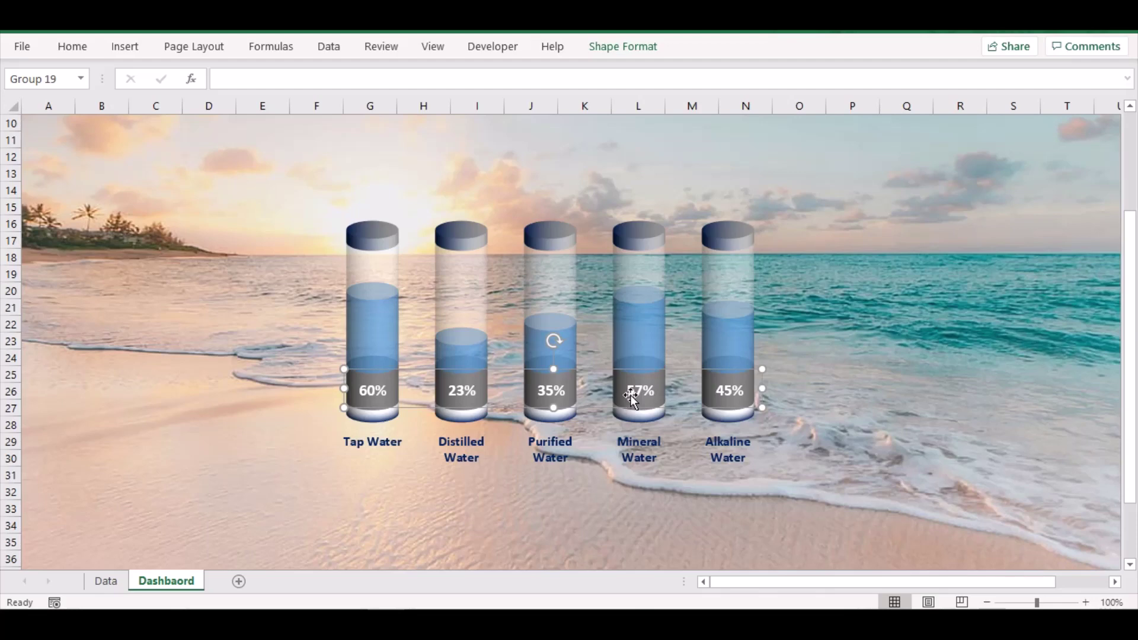
pyautogui.keyDown('ctrl'); pyautogui.click(679, 213); pyautogui.keyUp('ctrl')
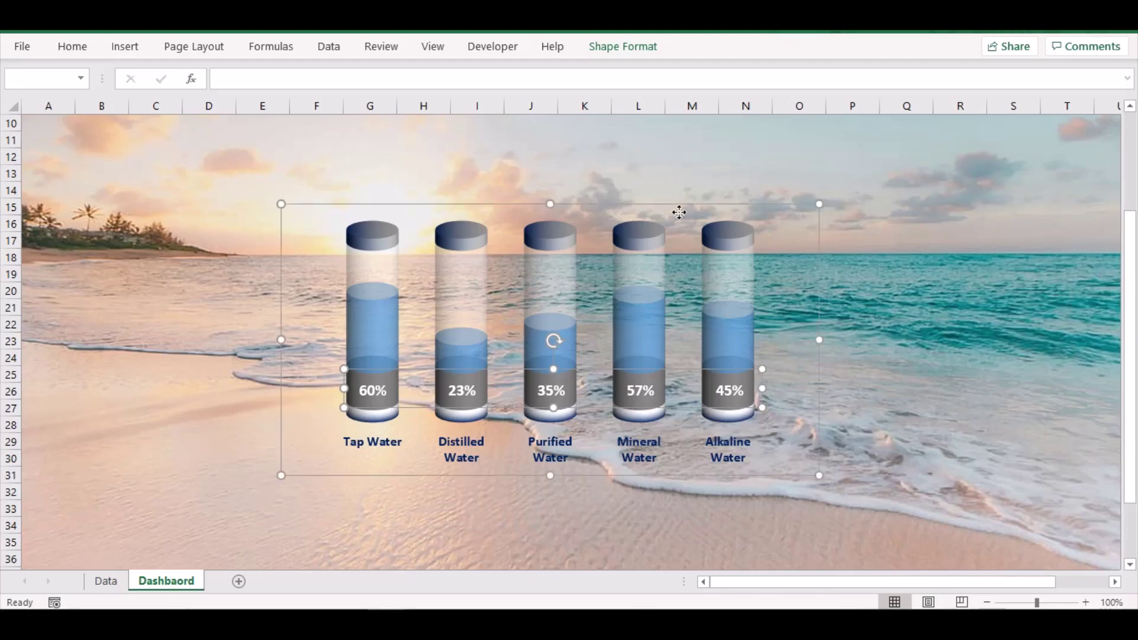
pyautogui.click(611, 46)
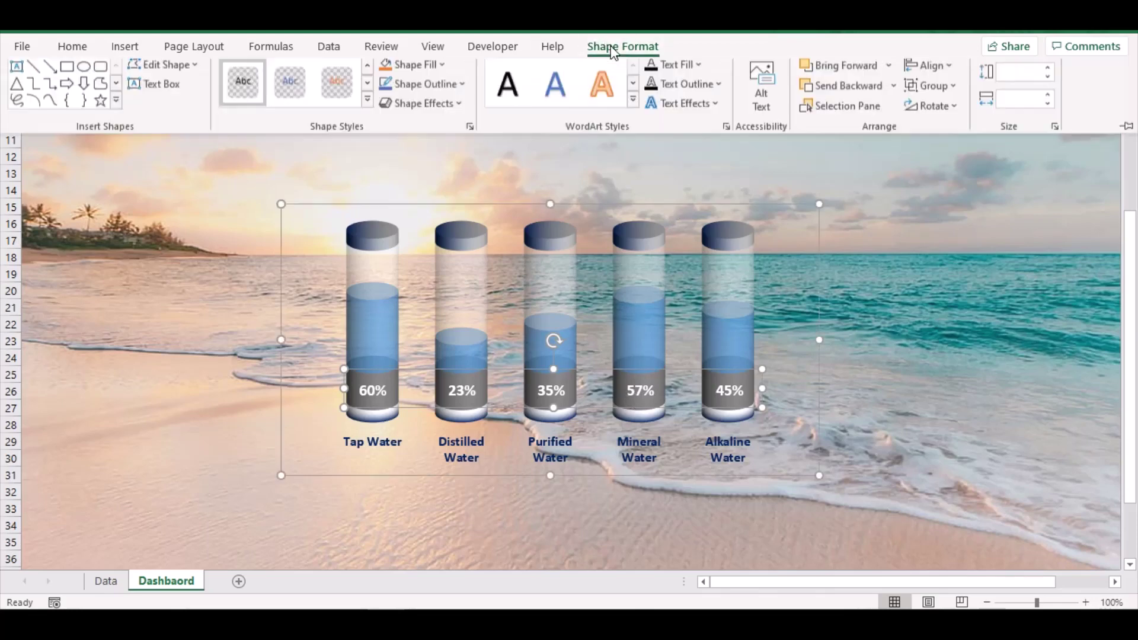
pyautogui.click(926, 94)
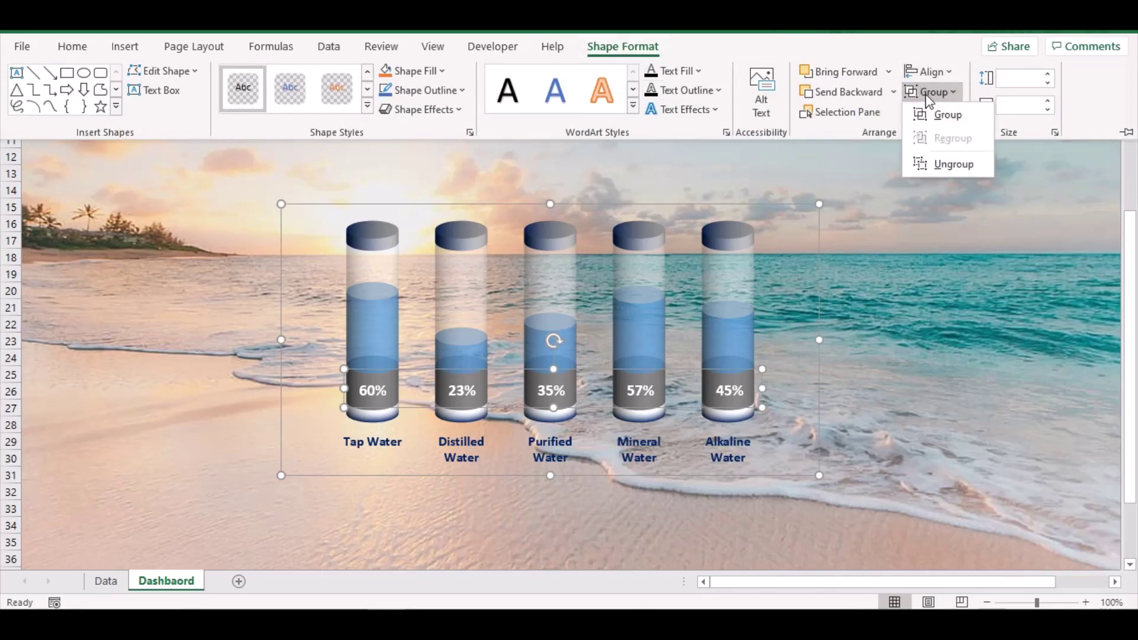
pyautogui.click(941, 116)
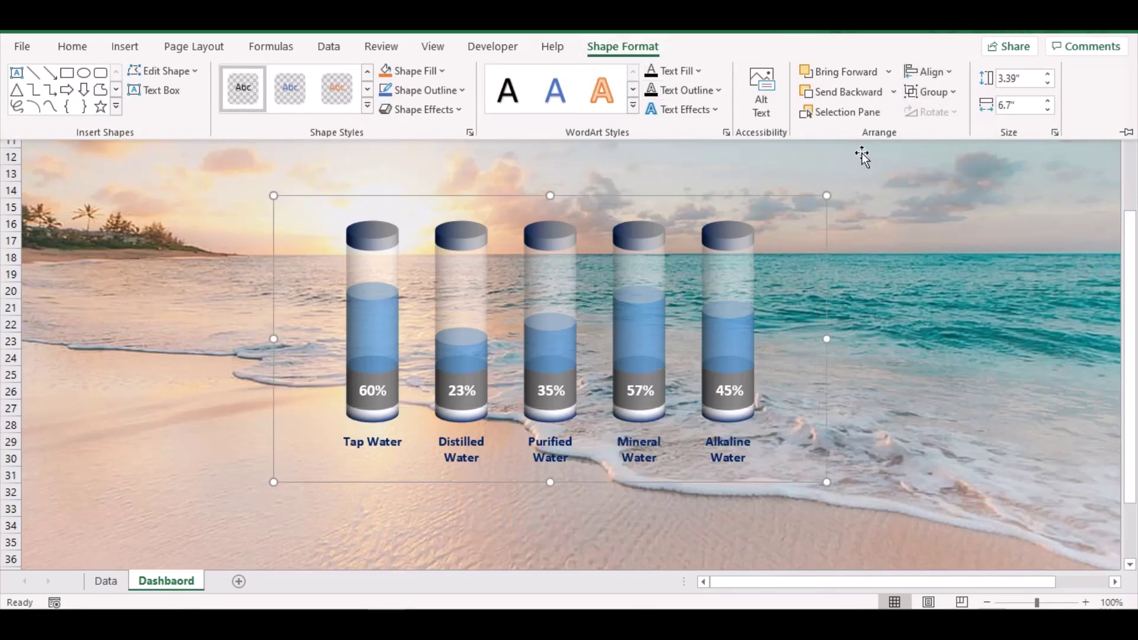
pyautogui.click(682, 197)
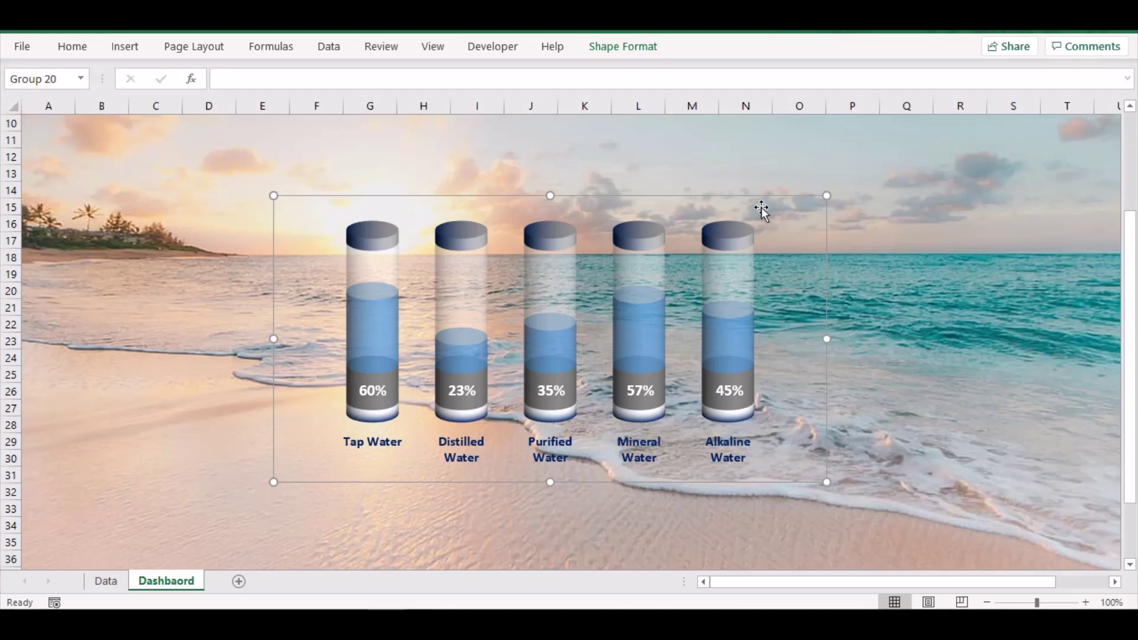
pyautogui.moveTo(747, 196); pyautogui.dragTo(775, 193)
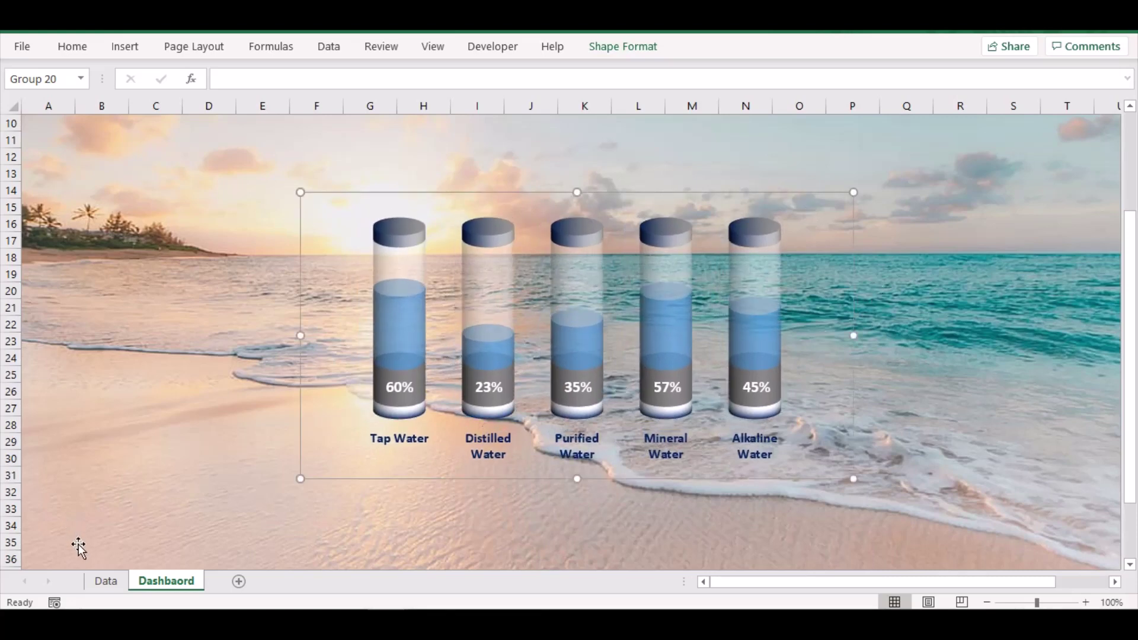
# - On the Data sheet, set the Filled value of Purified Water to 70%
pyautogui.click(105, 581)
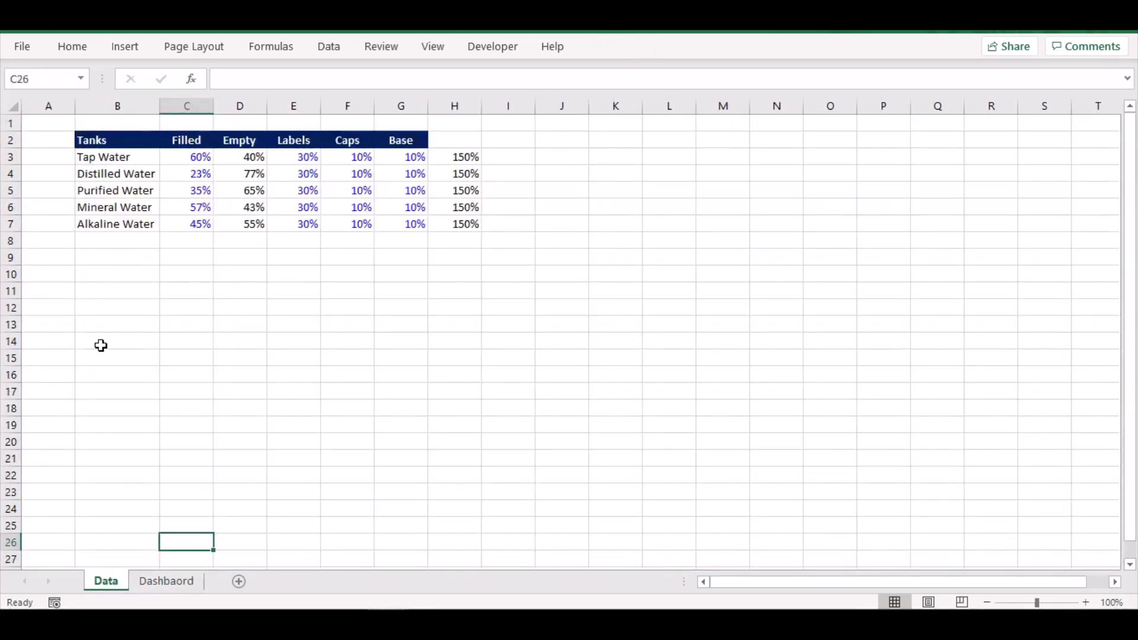
pyautogui.click(194, 192)
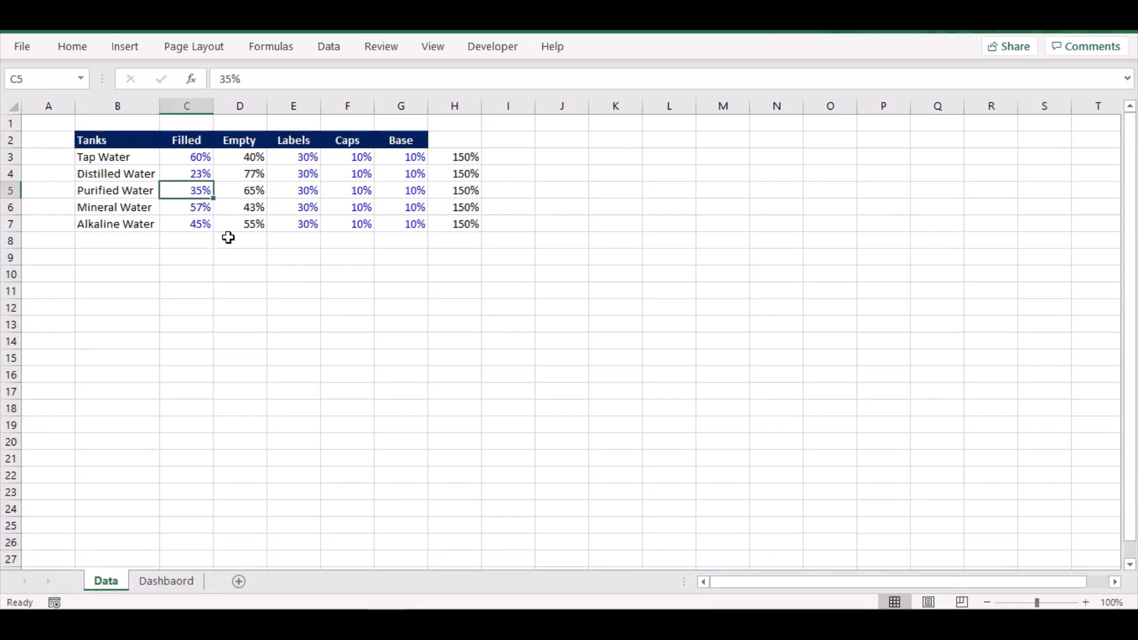
pyautogui.write('70')
pyautogui.hotkey('ctrl', 'Return')
# - Set the Filled value of Alkaline Water to 80% and return to the Dashbaord sheet to check the chart
pyautogui.press('Down')
pyautogui.press('Down')
pyautogui.press('Down')
pyautogui.press('Up')
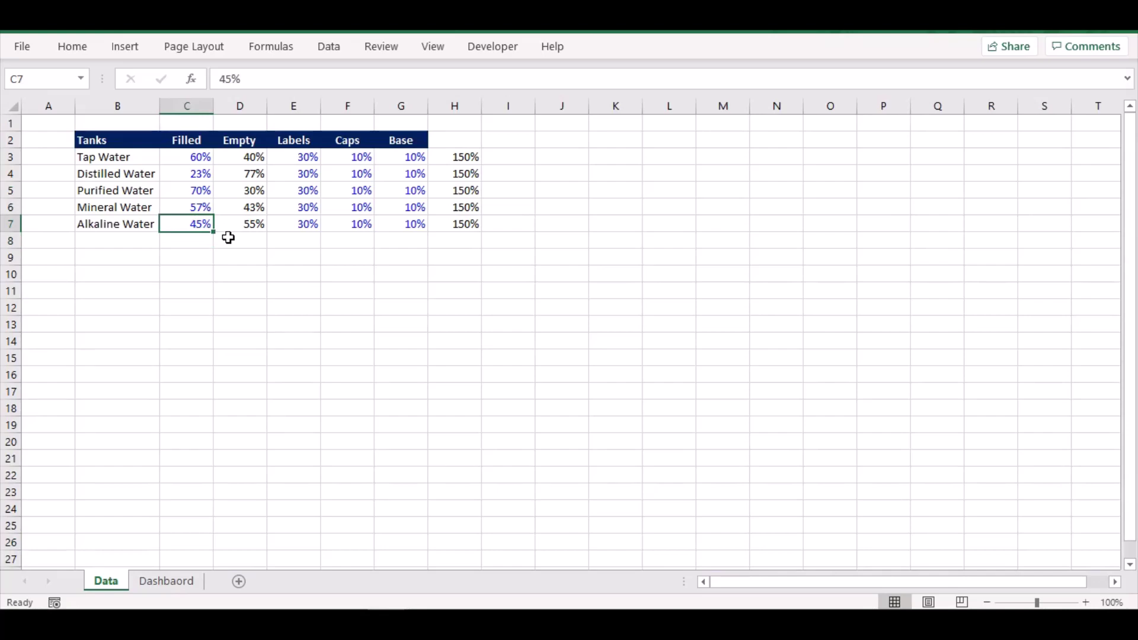
pyautogui.write('80')
pyautogui.hotkey('ctrl', 'Return')
pyautogui.click(163, 583)
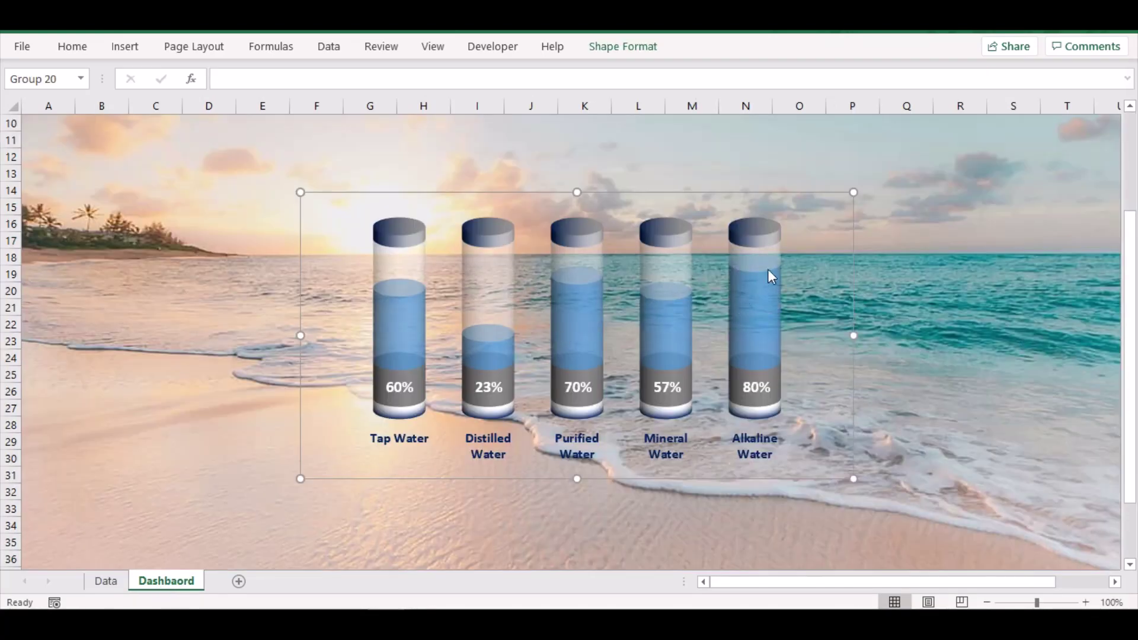